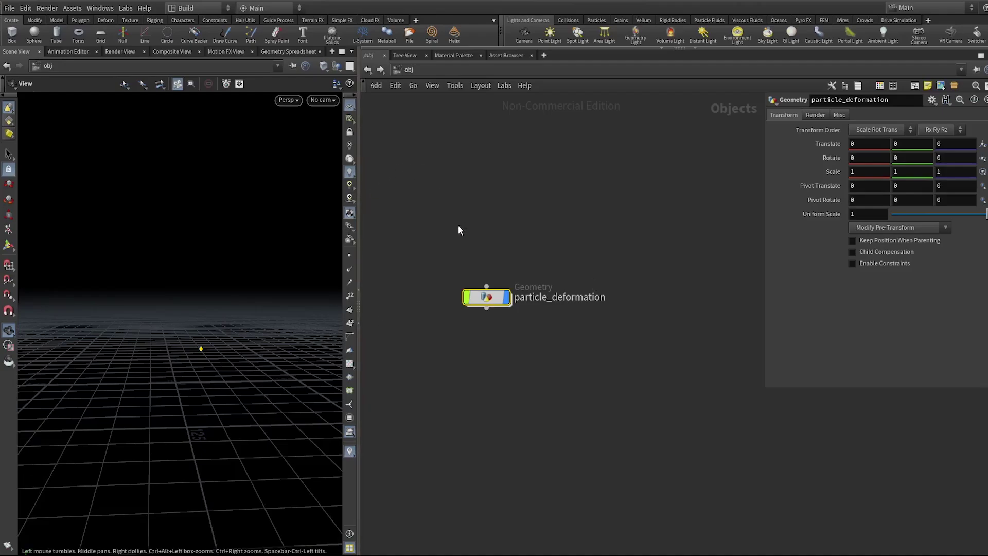
Nudge the particle_deformation Geometry node slightly up and to the left at /obj.
middle_drag(458, 228, 446, 210)
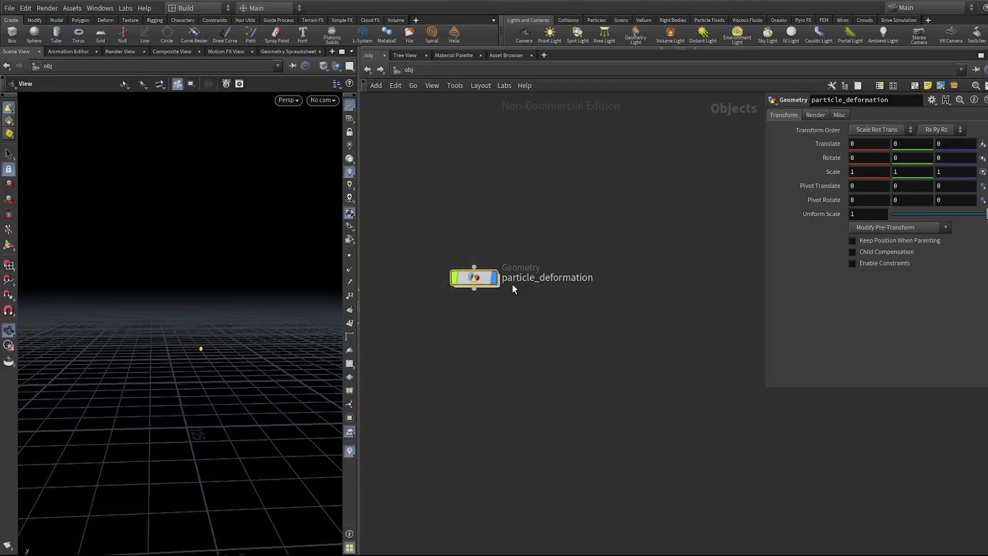
Enter particle_deformation, view testgeometry_tommy1 as a shaded mesh, and dive into popnet.
double_click(473, 277)
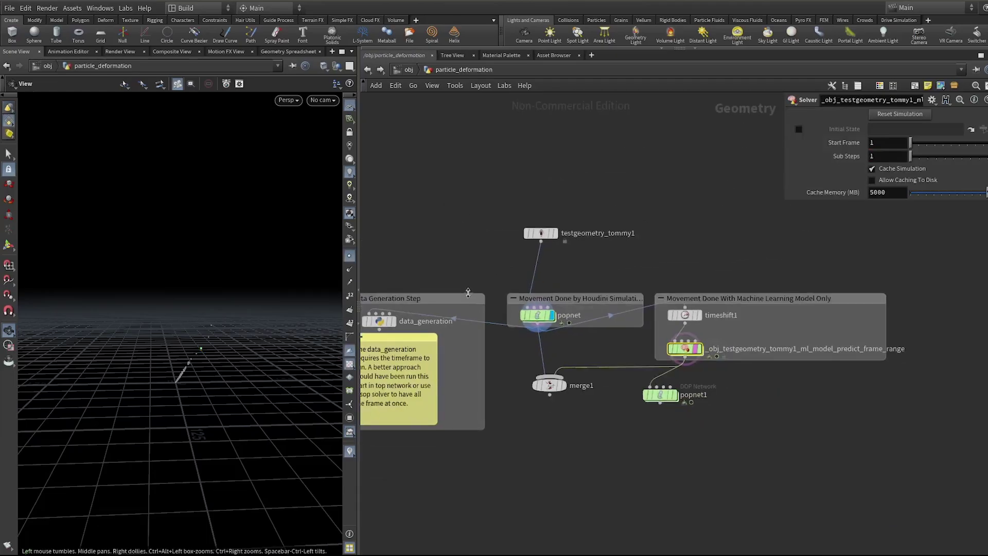
click(541, 235)
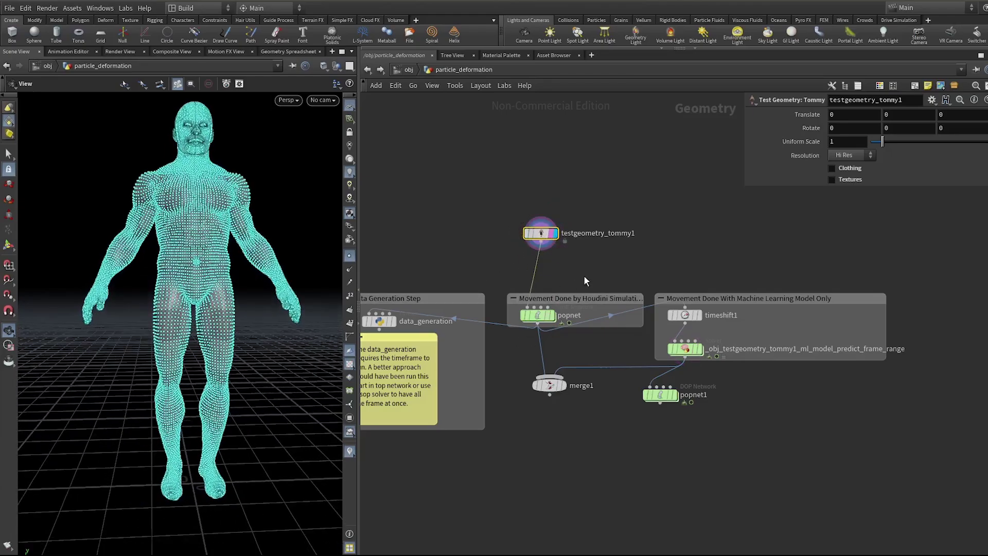
scroll(572, 191, up, 3)
scroll(644, 165, up, 2)
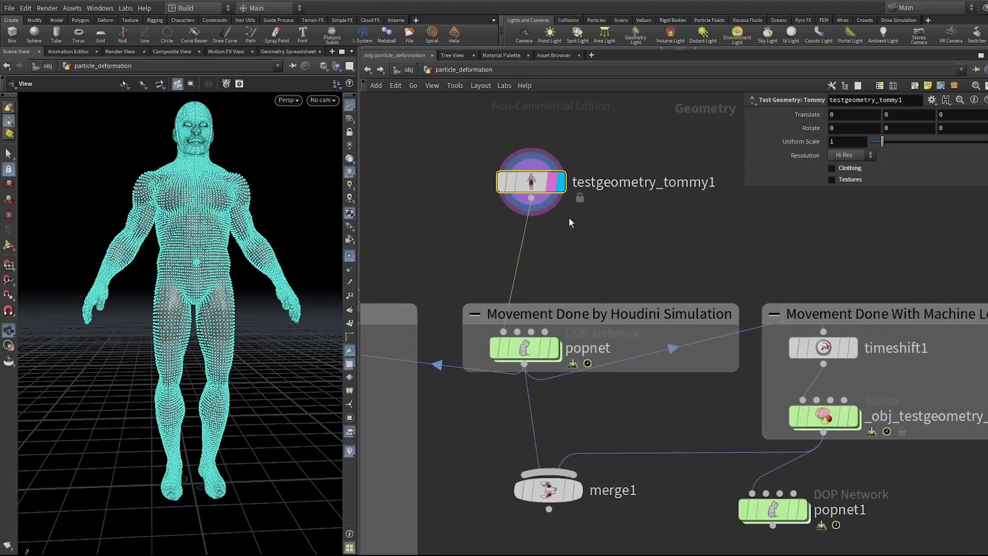
click(351, 259)
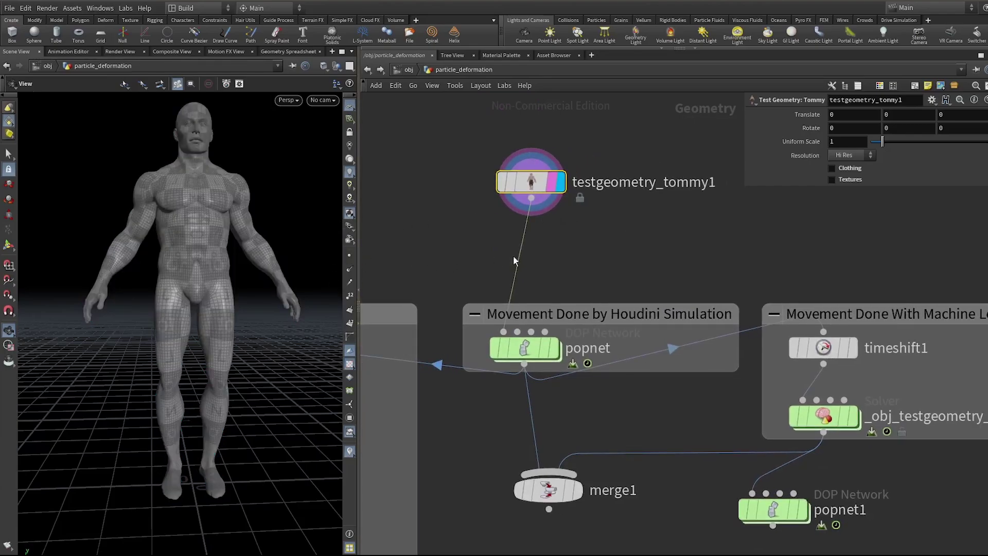
click(509, 324)
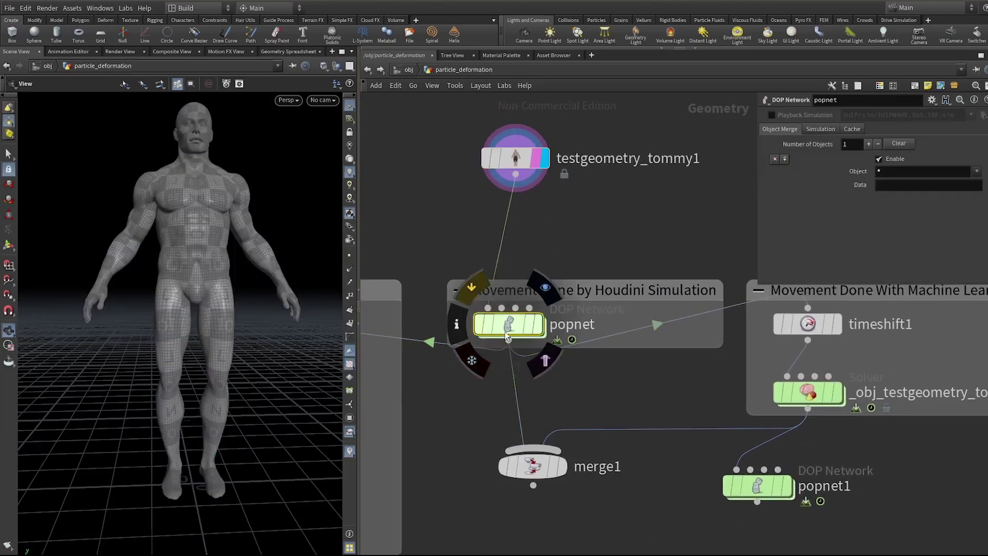
double_click(509, 324)
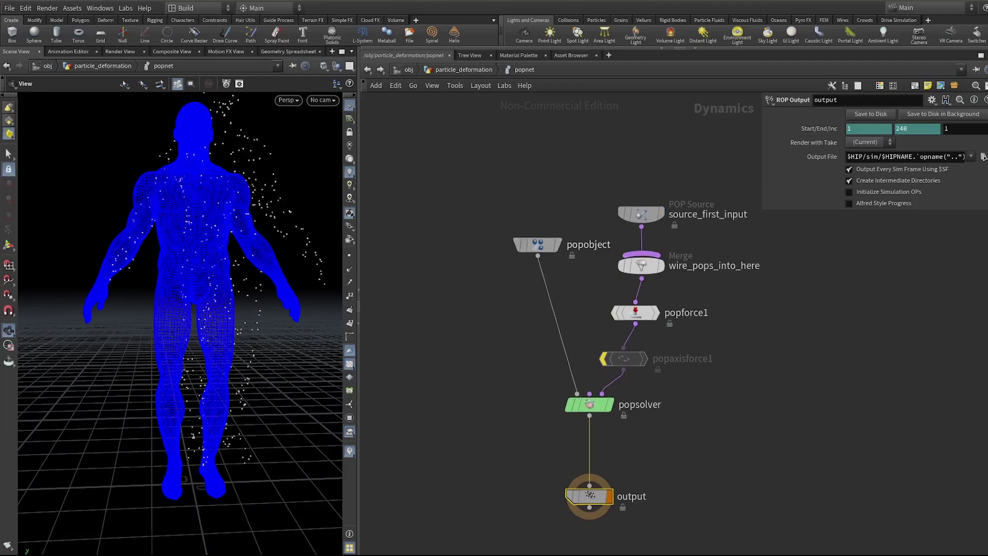
scroll(260, 228, down, 2)
scroll(265, 245, down, 2)
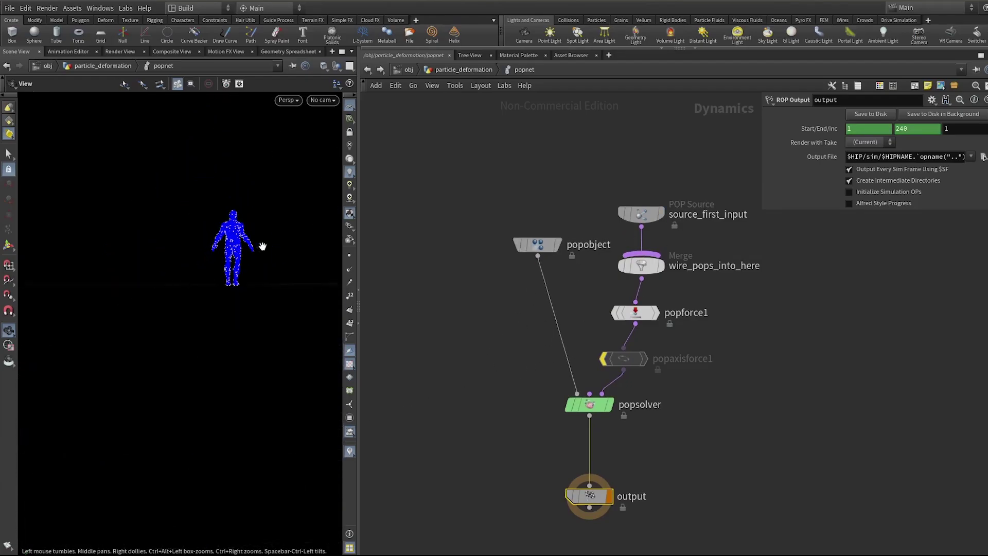
Change popforce1's Force Y to 9.1 while orbiting the viewport around the figure.
middle_drag(265, 244, 196, 305)
scroll(196, 304, down, 2)
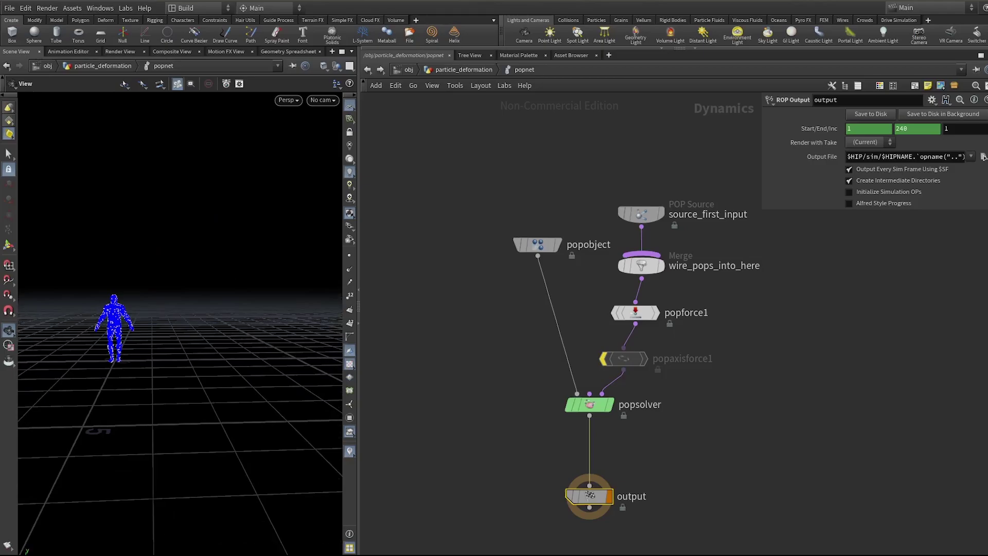
mouse_move(209, 433)
mouse_down()
mouse_move(216, 424)
mouse_move(223, 445)
mouse_move(219, 386)
mouse_up()
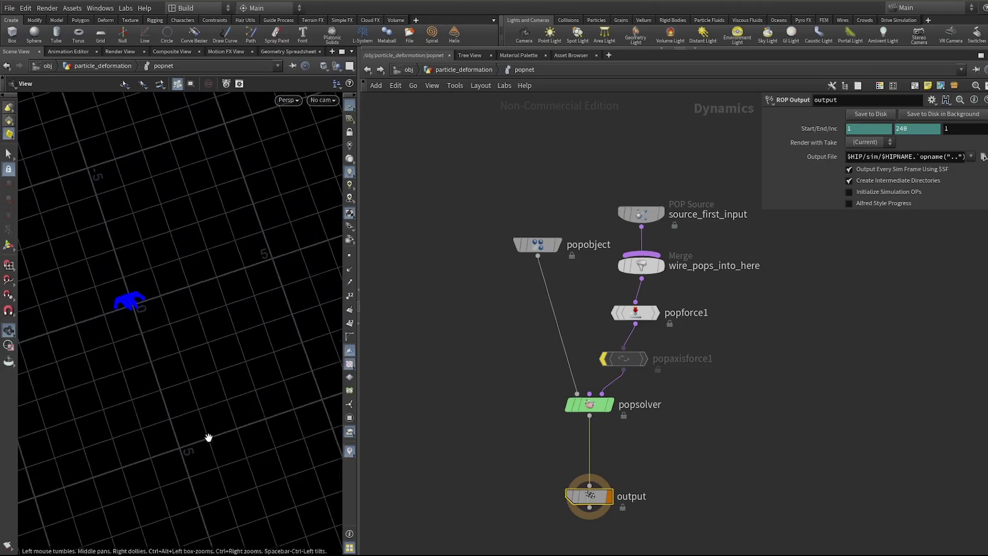
mouse_move(209, 434)
mouse_down()
mouse_move(237, 316)
mouse_move(265, 302)
mouse_move(302, 302)
mouse_move(272, 278)
mouse_move(246, 314)
mouse_move(168, 291)
mouse_move(193, 294)
mouse_up()
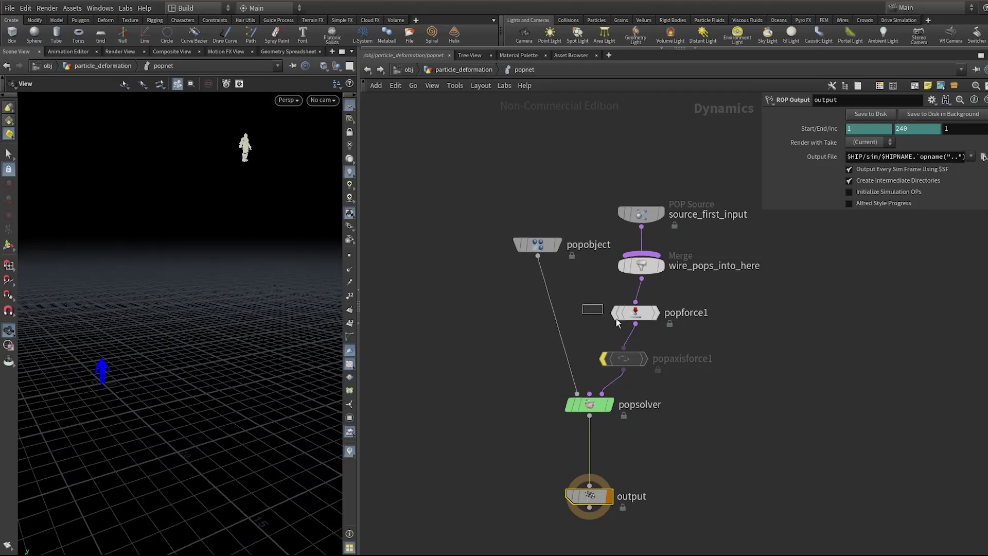
drag(617, 323, 621, 320)
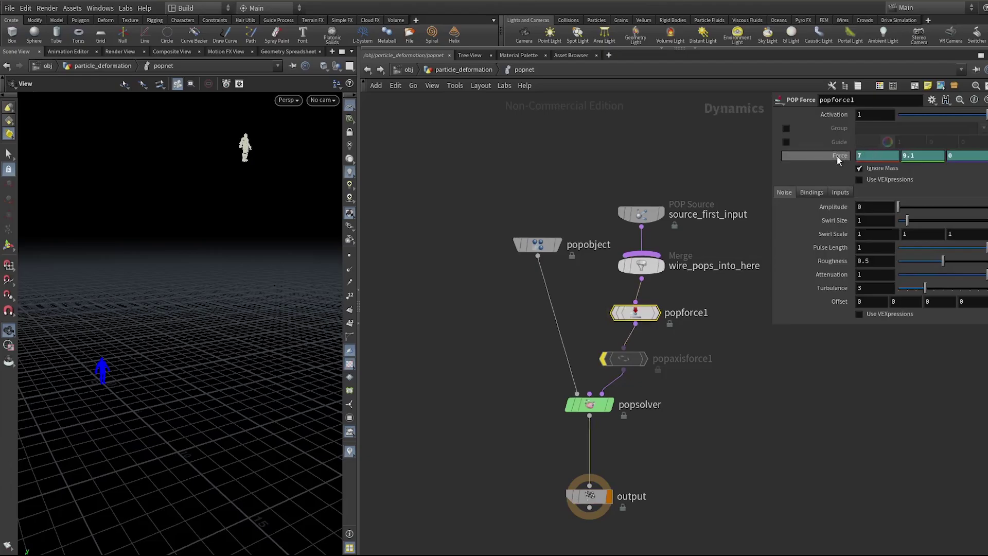
text(9.1)
key(Return)
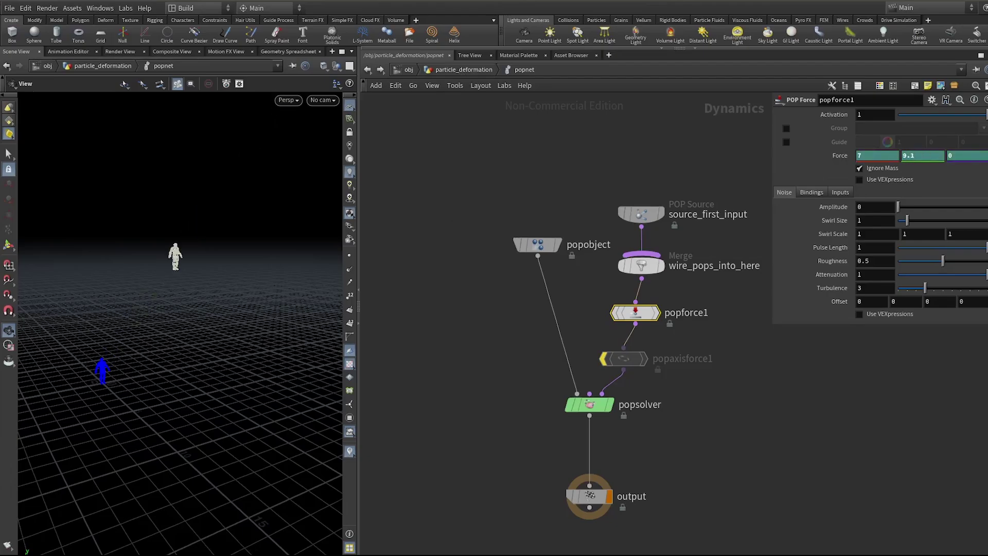
drag(195, 313, 225, 333)
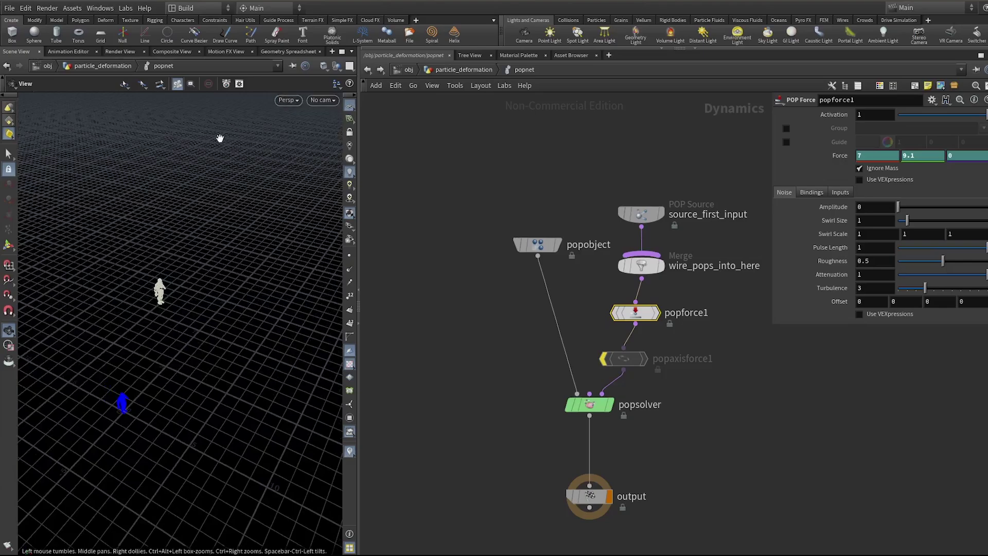
drag(195, 190, 209, 397)
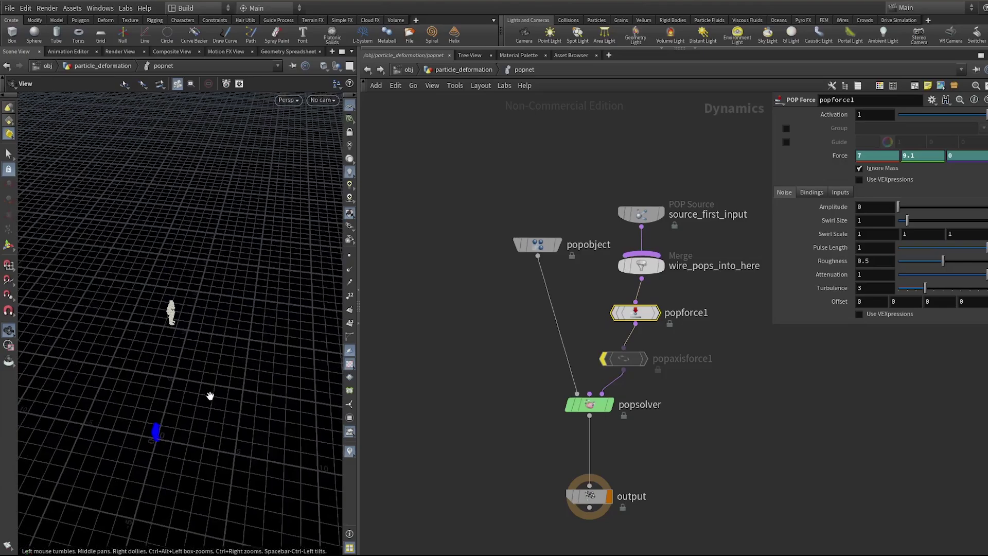
Back at particle_deformation, display popnet's particles and show the Geometry Spreadsheet.
click(461, 70)
scroll(531, 391, up, 2)
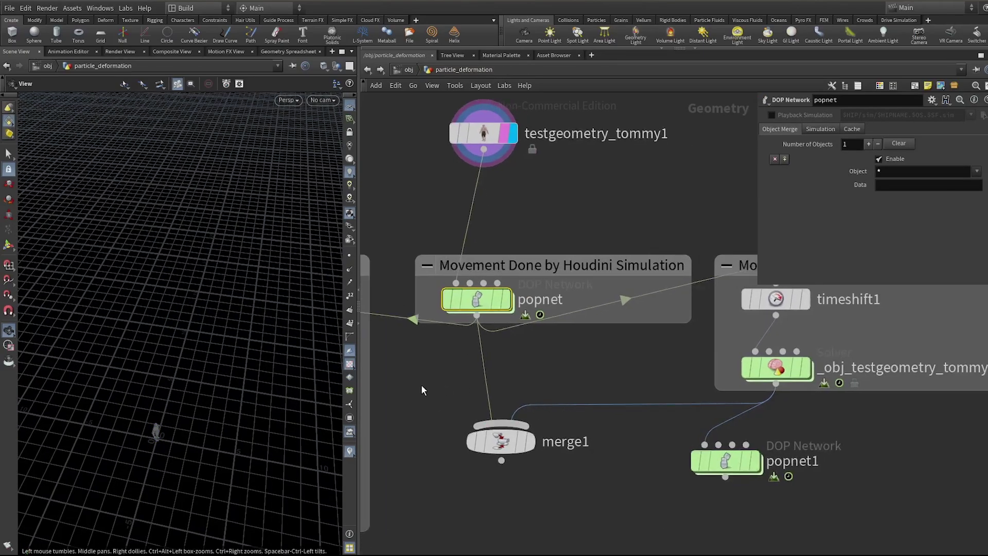
middle_drag(422, 390, 540, 370)
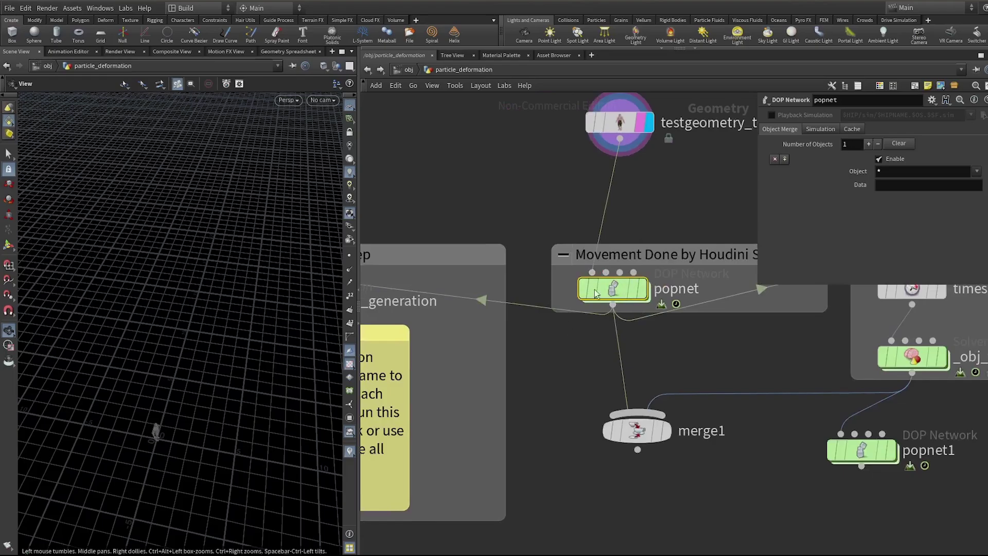
click(642, 294)
middle_drag(558, 306, 568, 282)
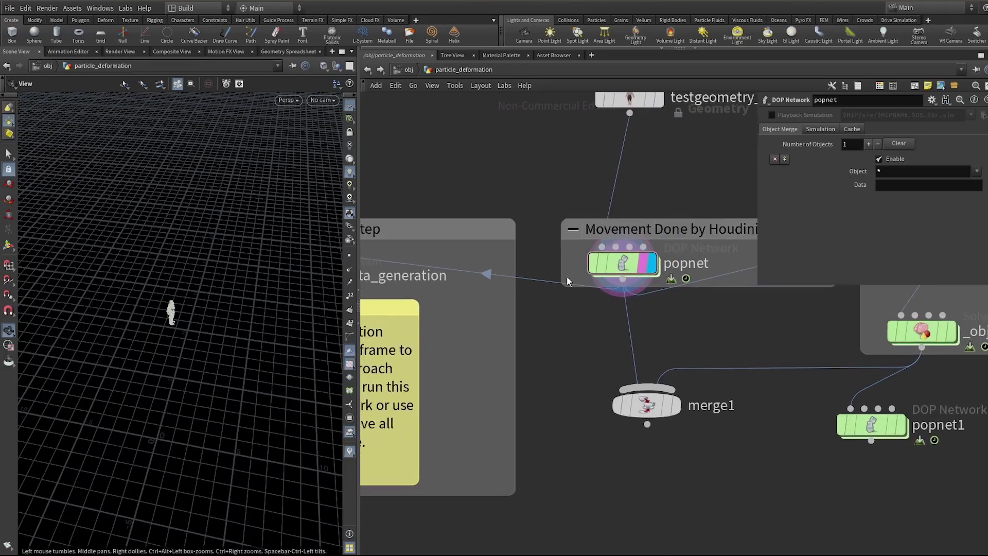
click(288, 52)
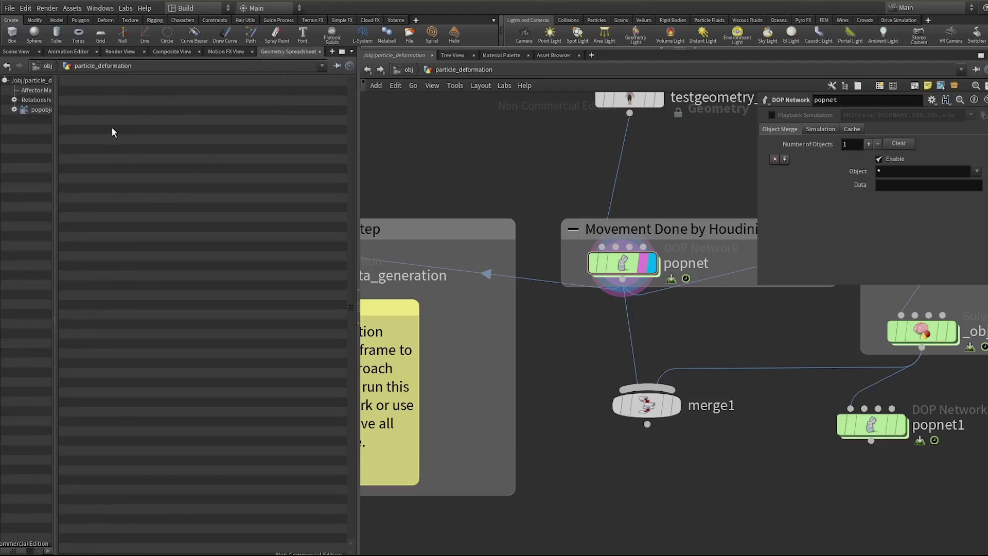
Add a Null node, null1, just left of merge1.
click(647, 405)
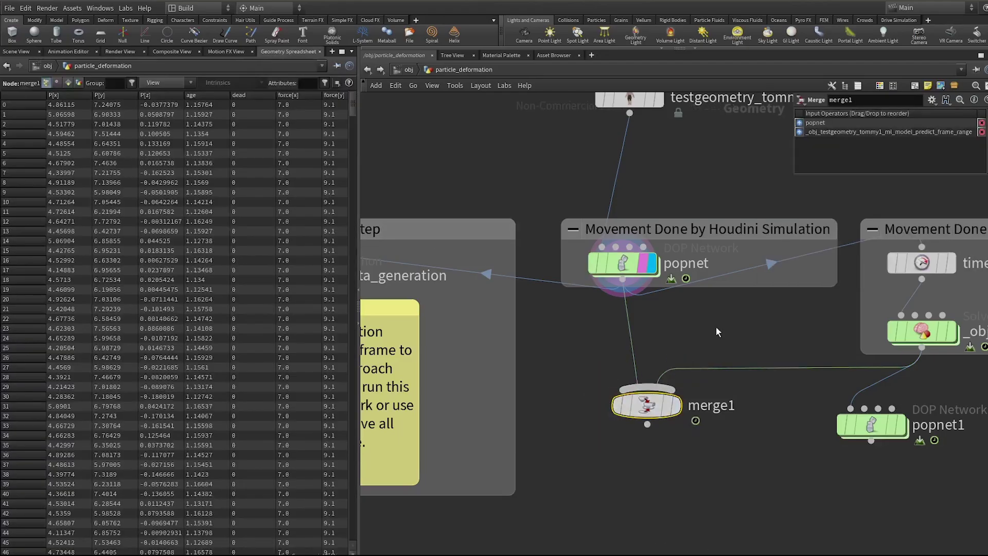
key(Tab)
text(null)
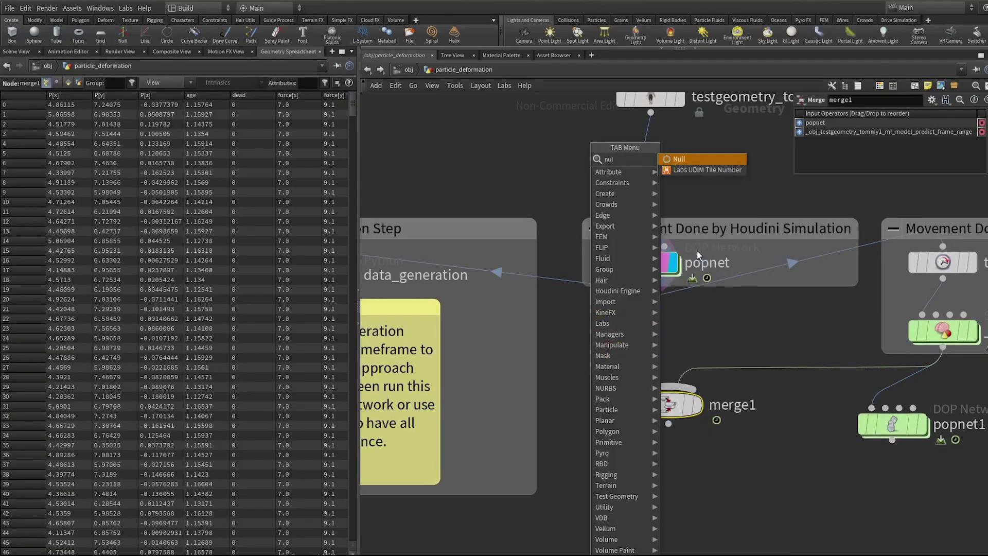
key(Return)
click(592, 405)
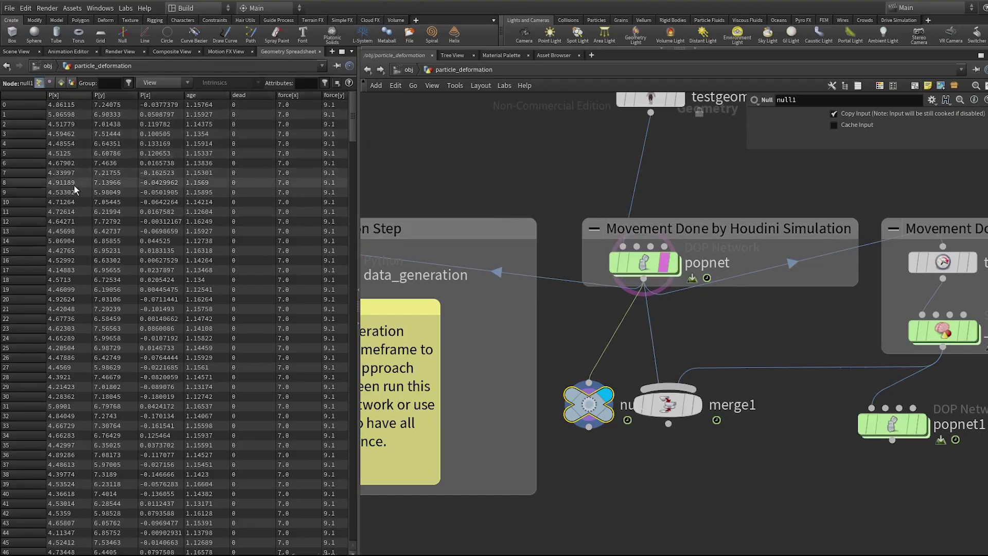
Move null1 up-left, check its point info, and pan toward the Data Generation Step box.
drag(589, 403, 570, 370)
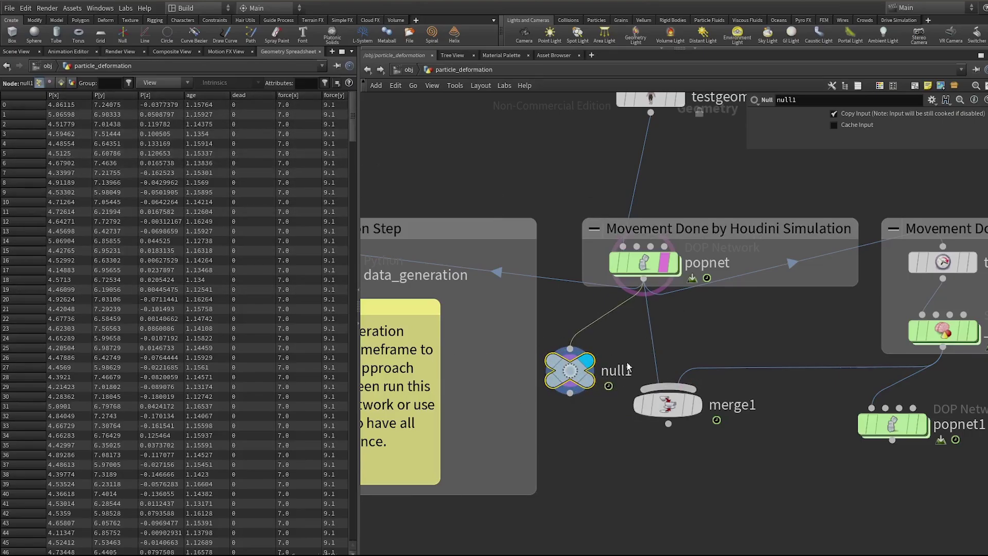
middle_click(569, 390)
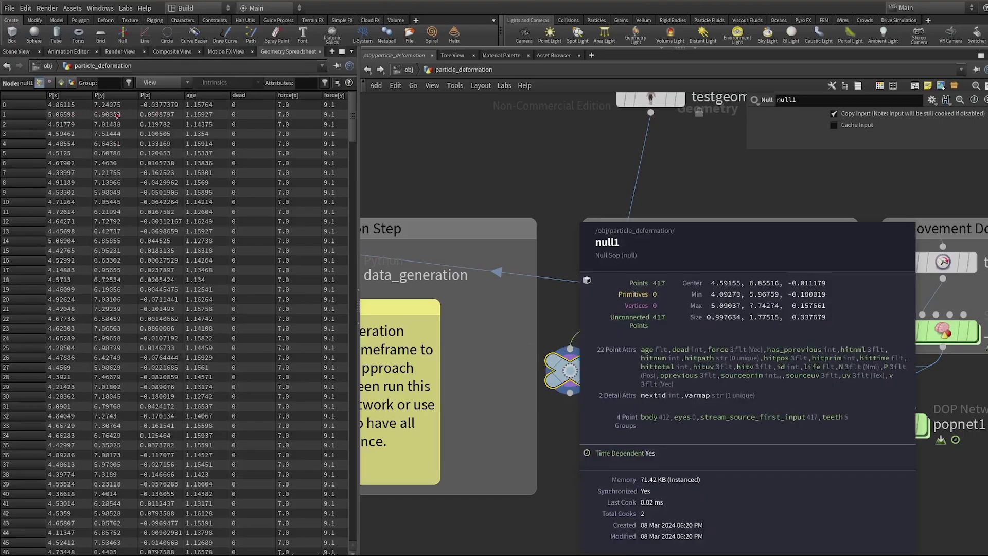
middle_drag(541, 246, 605, 248)
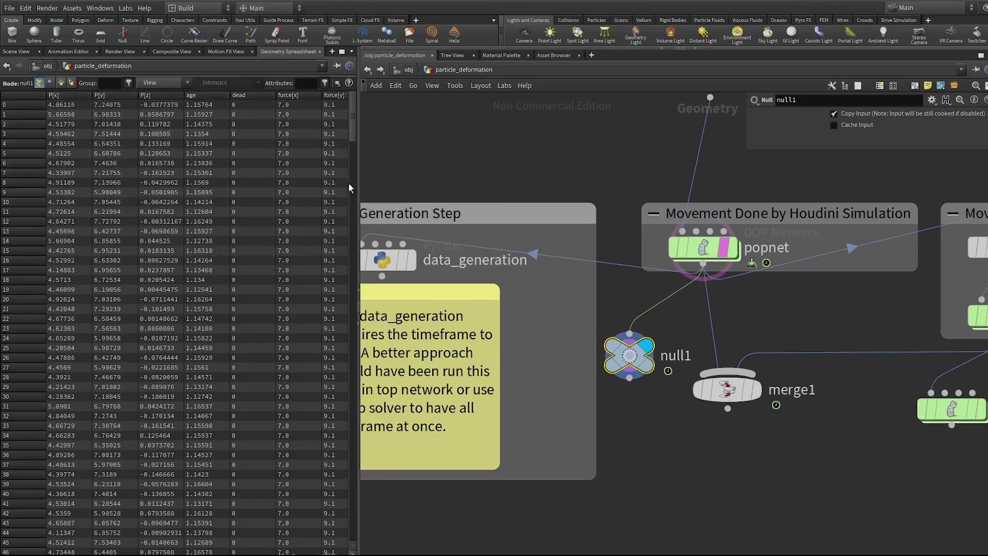
middle_drag(450, 181, 482, 168)
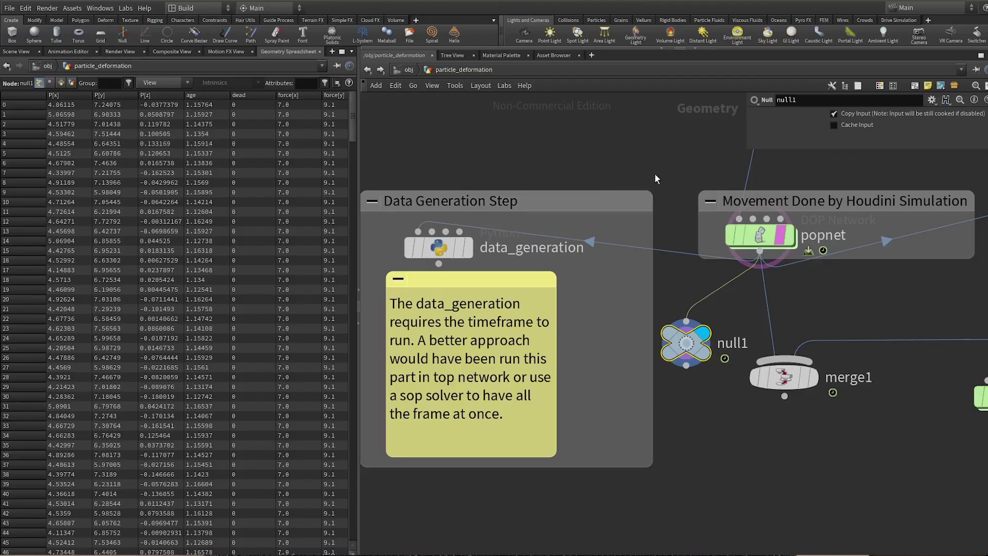
middle_drag(681, 237, 648, 224)
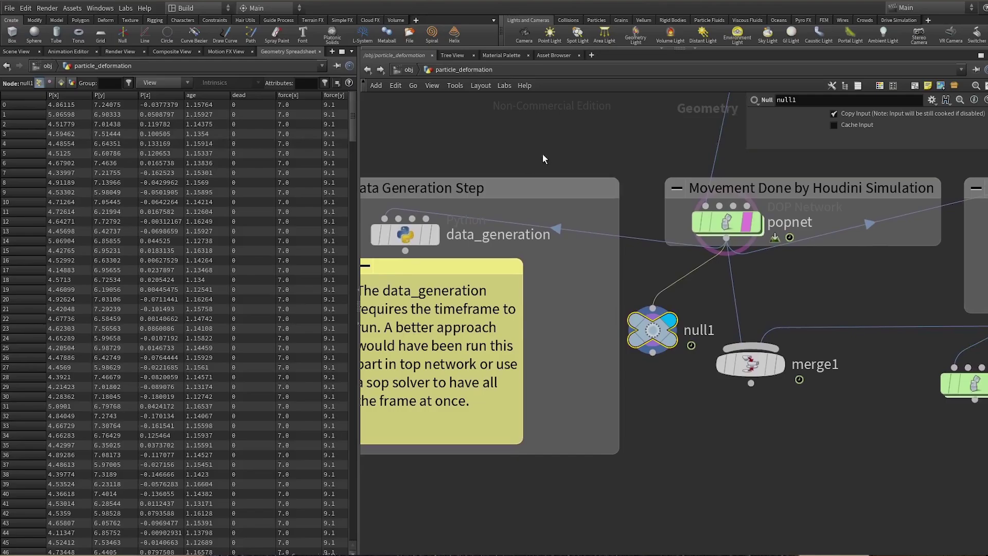
middle_drag(543, 155, 517, 137)
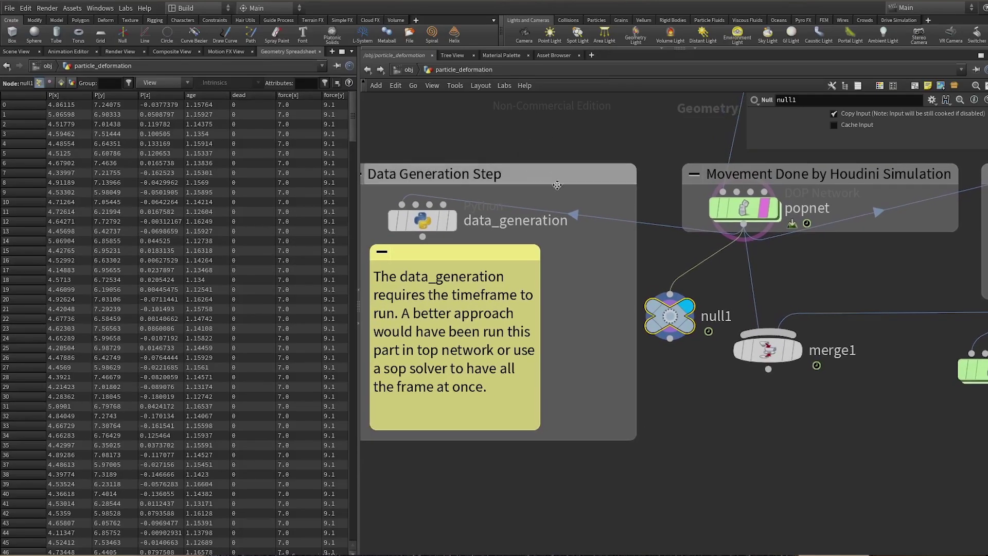
middle_drag(580, 284, 601, 267)
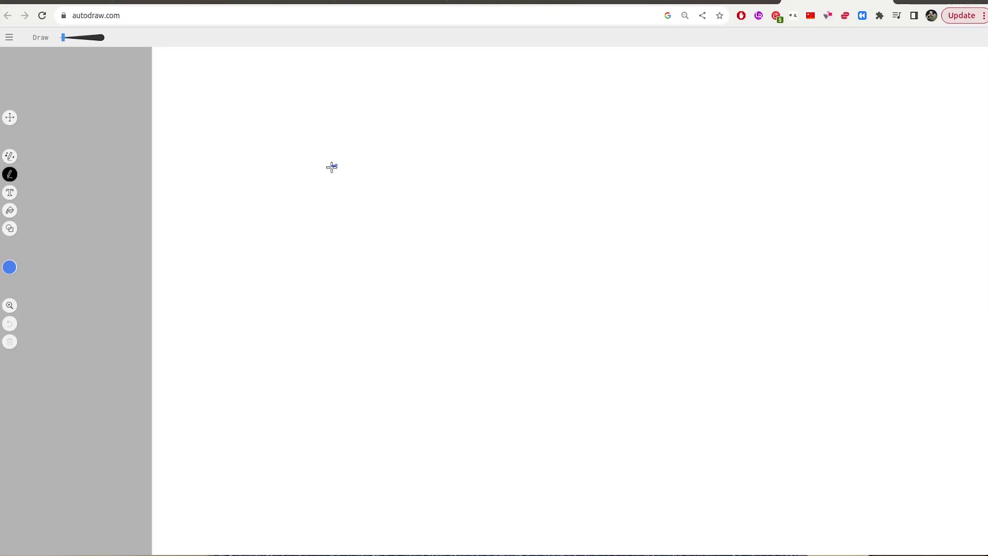
Finish the handwritten tuple (2, N, P) on the AutoDraw canvas.
drag(337, 165, 310, 234)
key(ctrl+z)
mouse_move(387, 159)
mouse_down()
mouse_move(377, 227)
mouse_move(410, 212)
mouse_move(412, 229)
mouse_move(490, 184)
mouse_move(495, 234)
mouse_up()
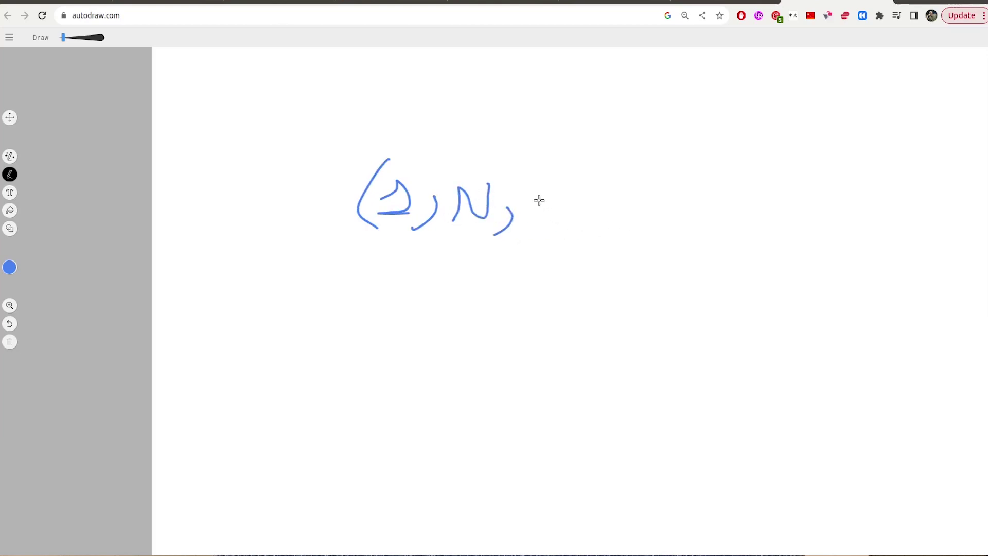
mouse_move(543, 185)
mouse_down()
mouse_move(548, 225)
mouse_move(550, 200)
mouse_up()
drag(607, 152, 609, 238)
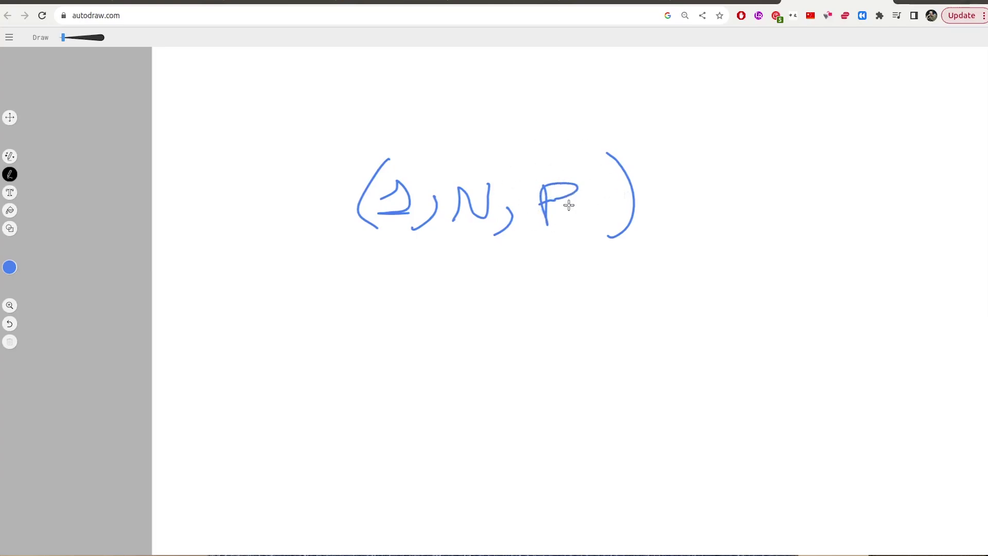
Start the second tuple below and check null1's point count in Houdini.
drag(408, 283, 382, 370)
mouse_move(403, 333)
mouse_down()
mouse_move(414, 327)
mouse_move(432, 348)
mouse_up()
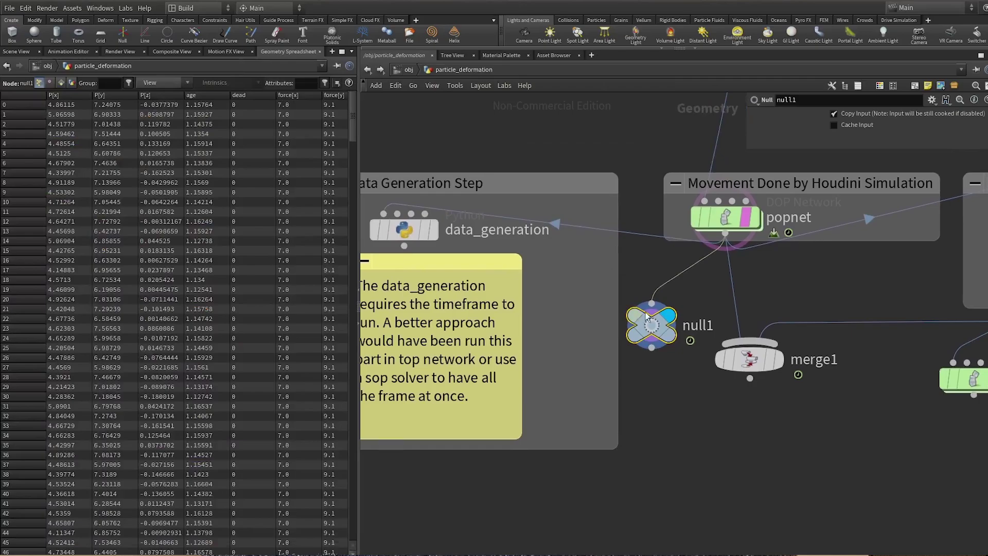
middle_click(648, 318)
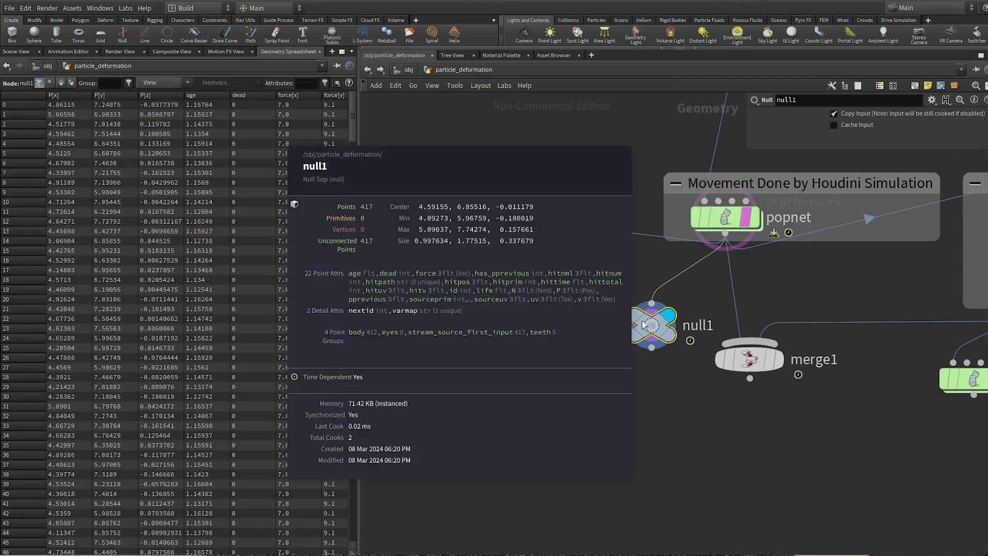
click(16, 338)
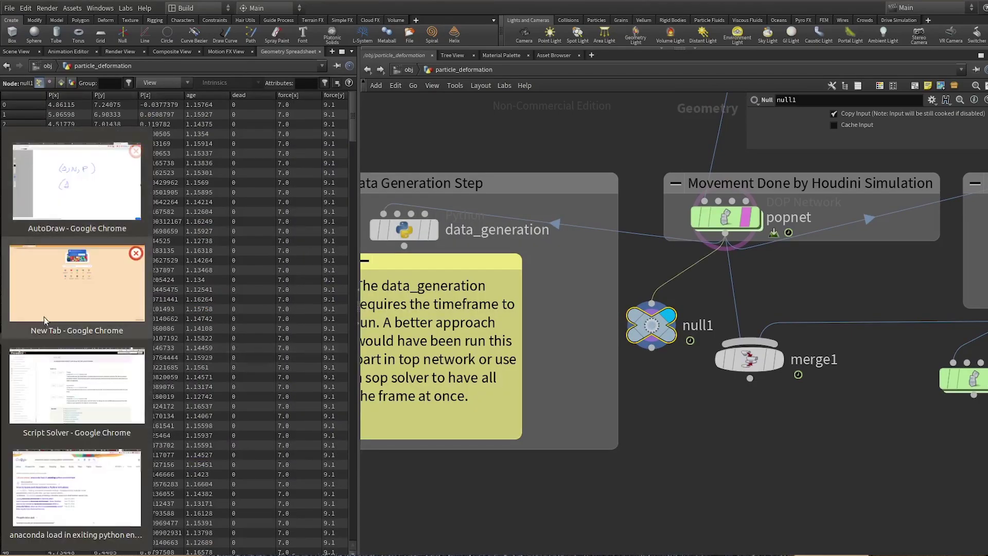
click(78, 185)
Write 417, 3 and the closing parenthesis to complete (2, 417, 3).
drag(459, 336, 437, 369)
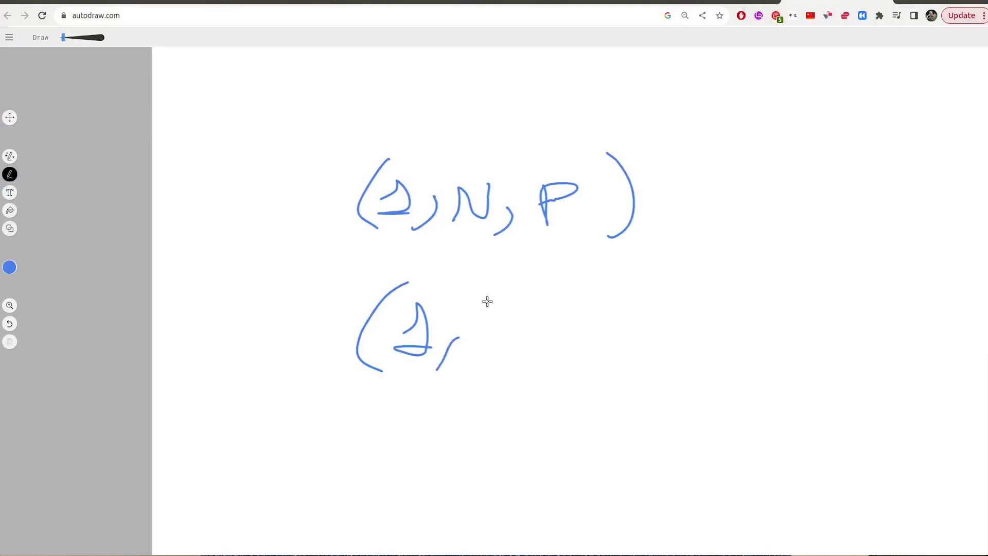
drag(500, 295, 503, 355)
drag(536, 324, 538, 356)
mouse_move(568, 296)
mouse_down()
mouse_move(594, 357)
mouse_move(623, 331)
mouse_up()
drag(653, 336, 625, 372)
drag(677, 302, 707, 340)
drag(740, 269, 708, 374)
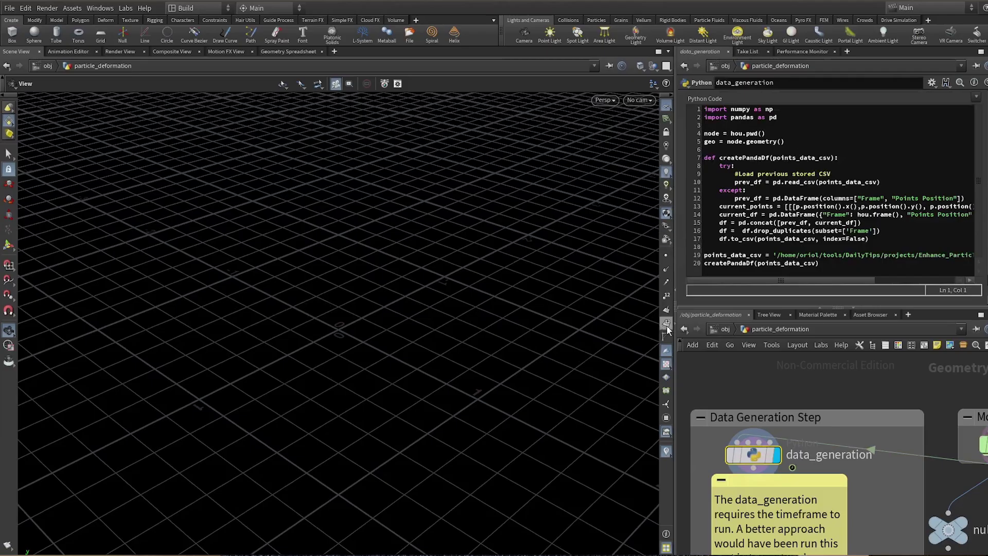
Open data_generation's Python code in an enlarged floating editor with Alt+E.
middle_drag(797, 394, 711, 360)
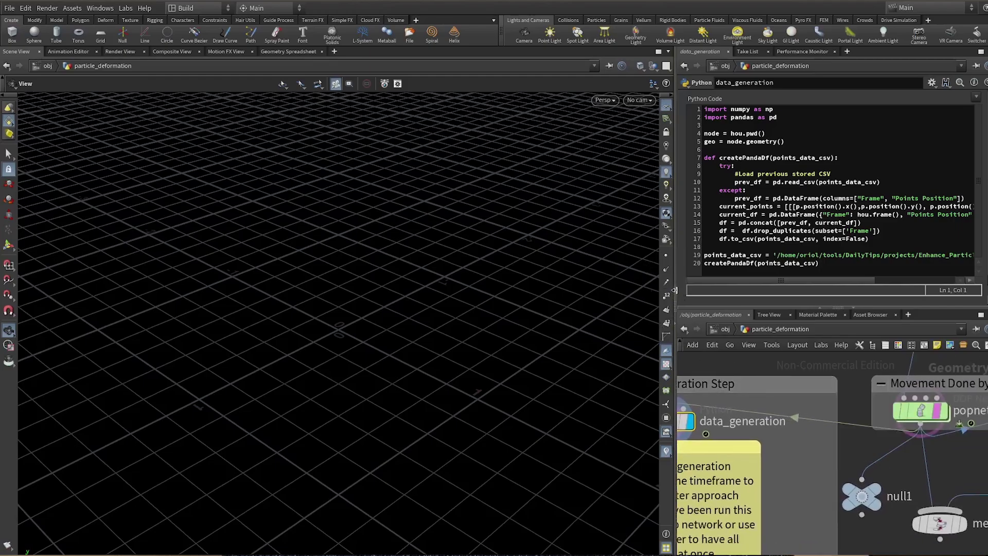
drag(668, 289, 493, 283)
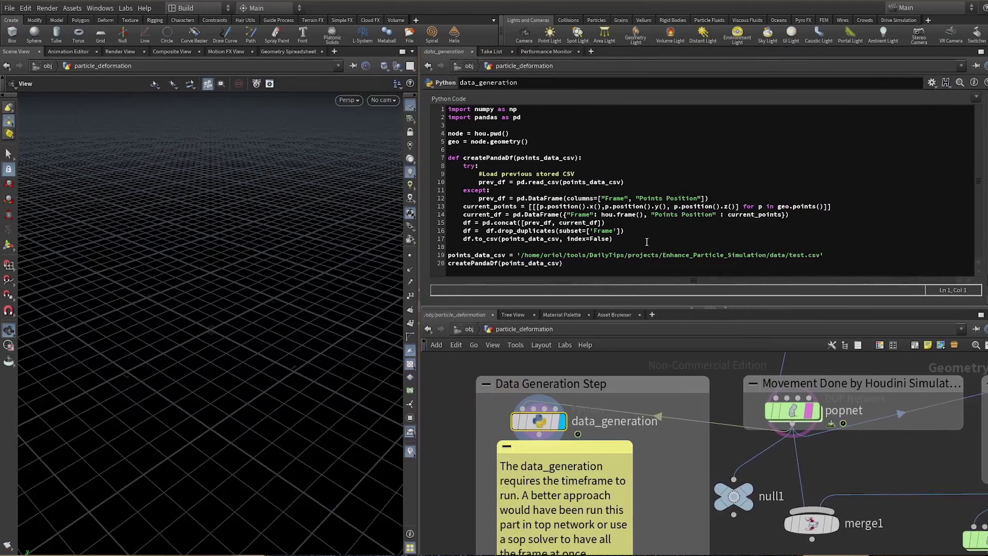
click(649, 246)
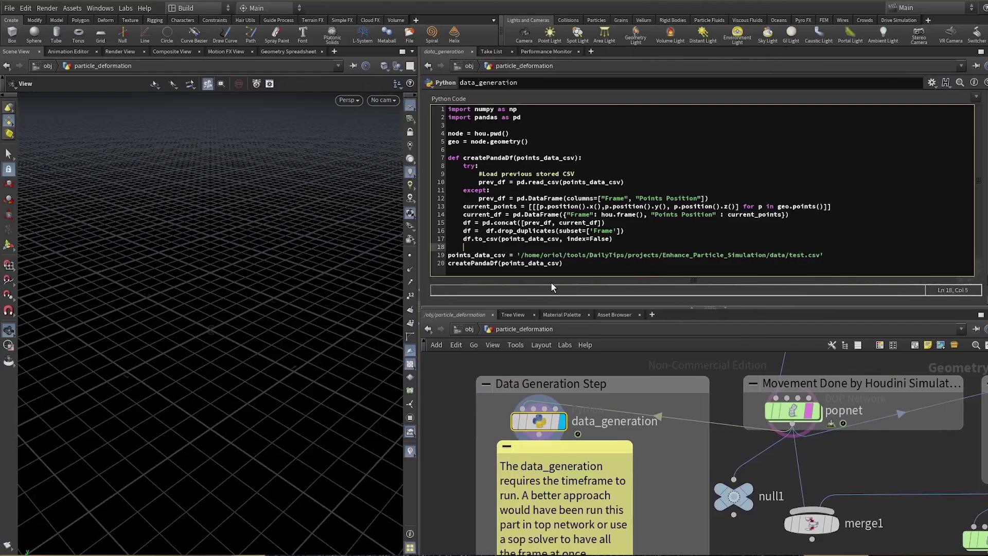
key(alt+e)
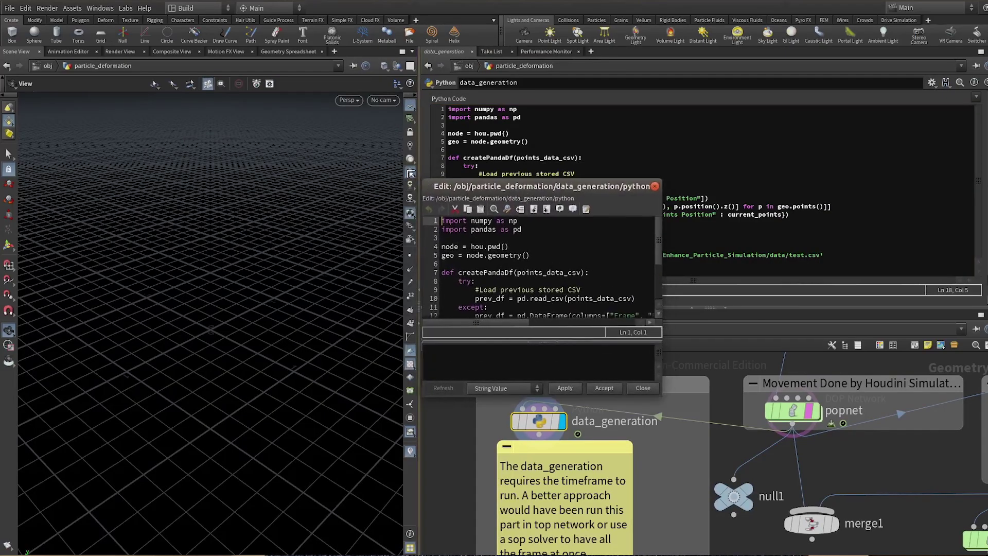
drag(426, 183, 68, 30)
drag(347, 44, 526, 81)
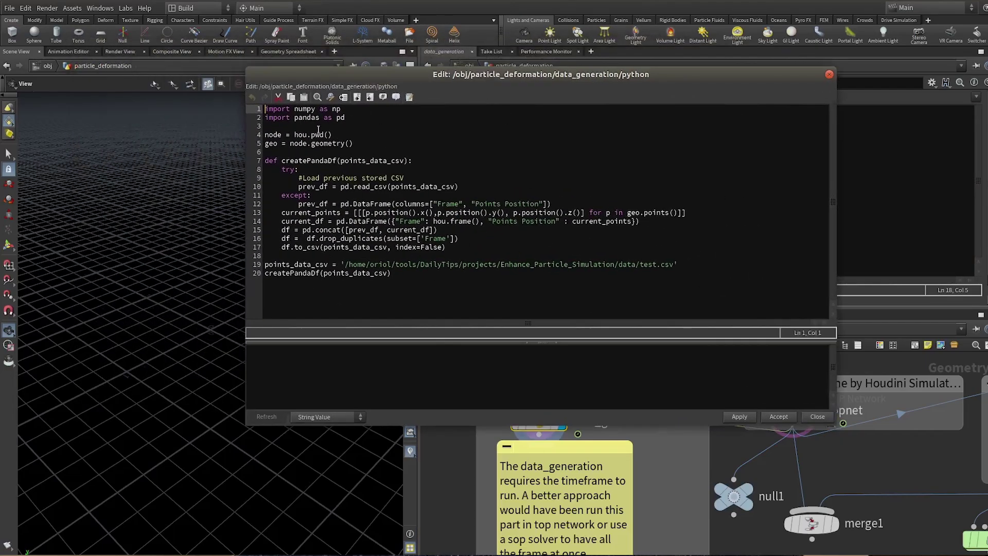
Highlight the import lines, numpy, and the CSV path and function call at the end.
shift+click(365, 120)
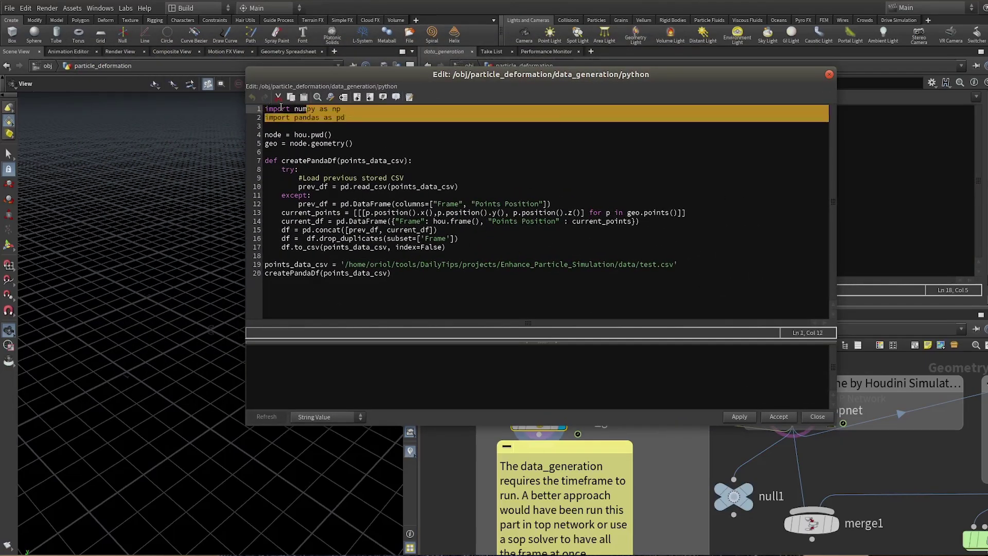
click(343, 138)
double_click(300, 109)
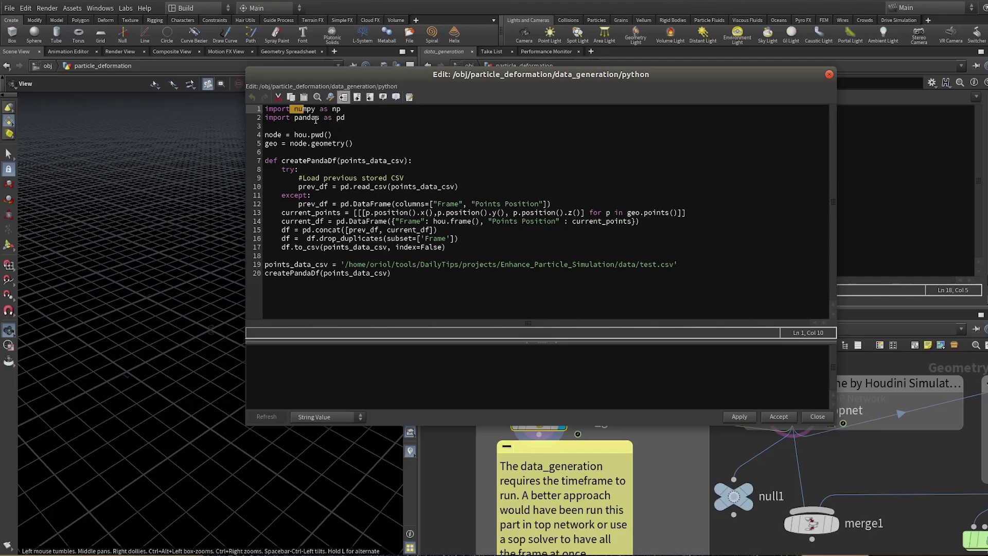
drag(353, 116, 279, 111)
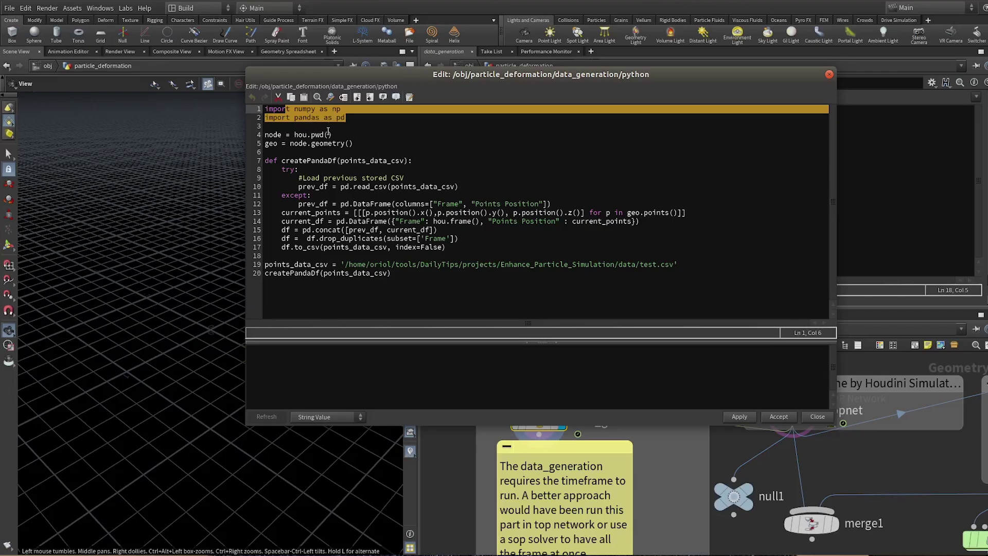
click(315, 130)
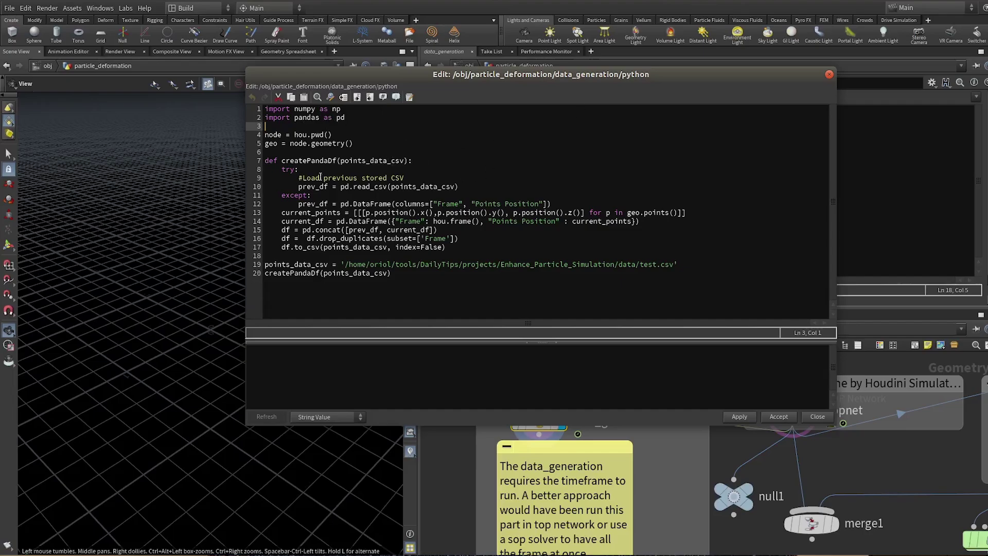
drag(264, 264, 372, 273)
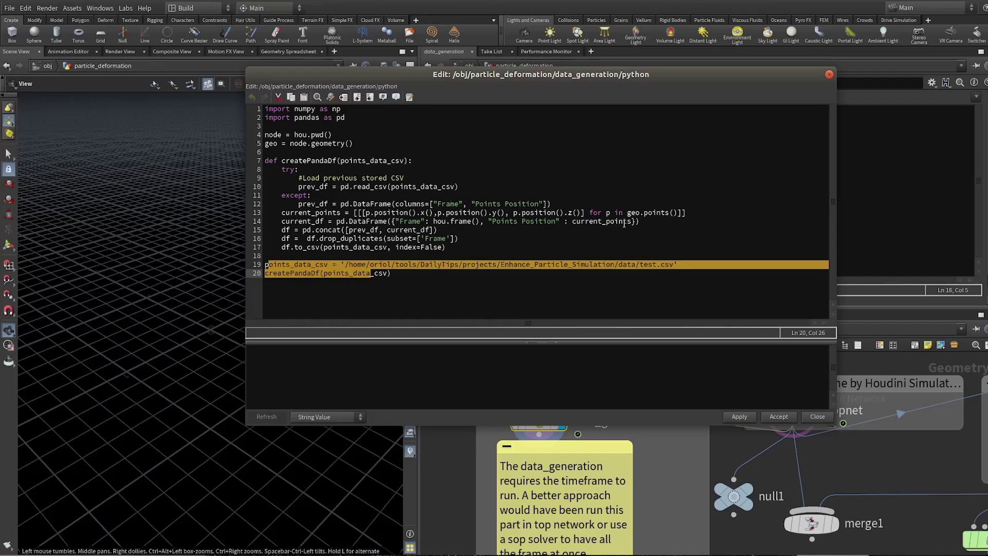
Highlight the test.csv path, the prev_df except branch, the Points Position column and geo.points() loop.
click(428, 274)
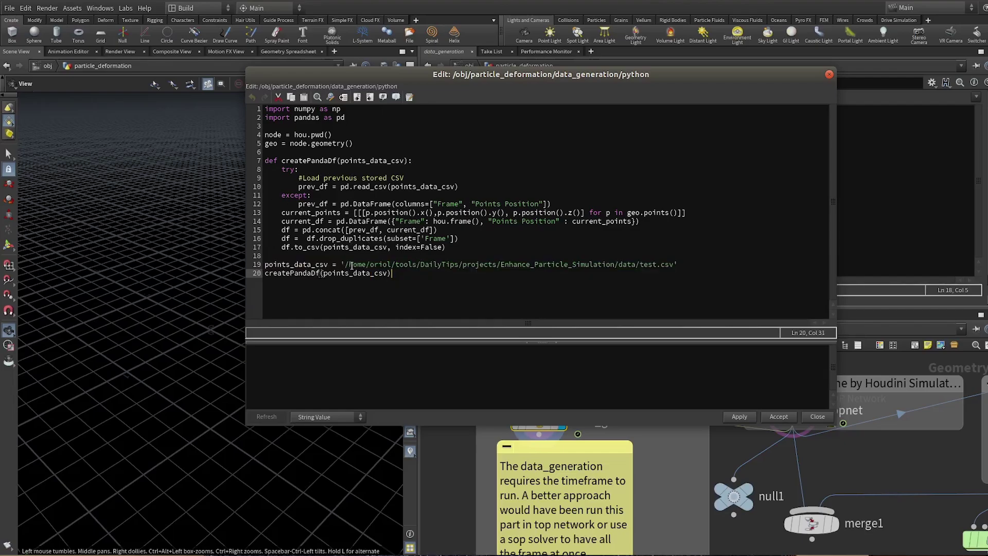
drag(342, 265, 677, 265)
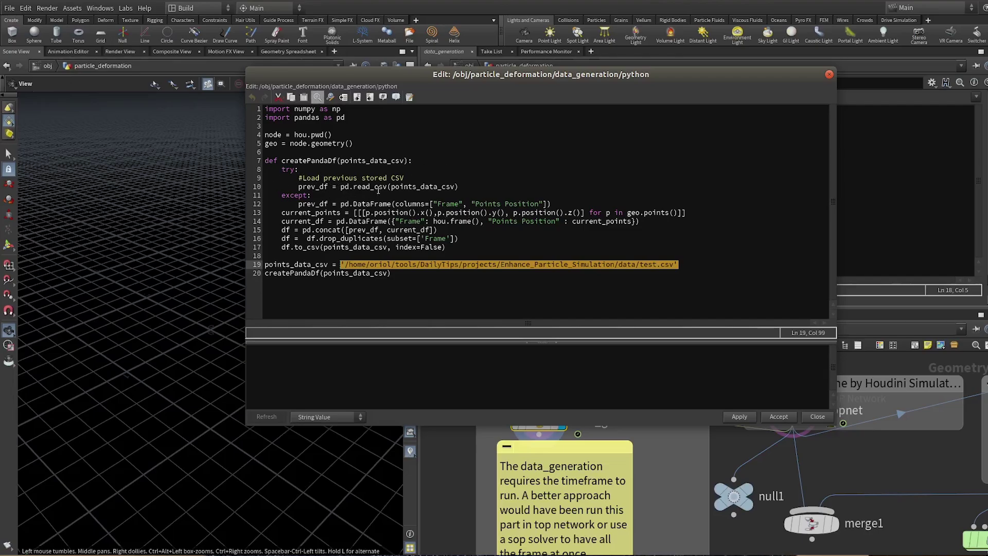
click(301, 186)
key(Down)
key(Down)
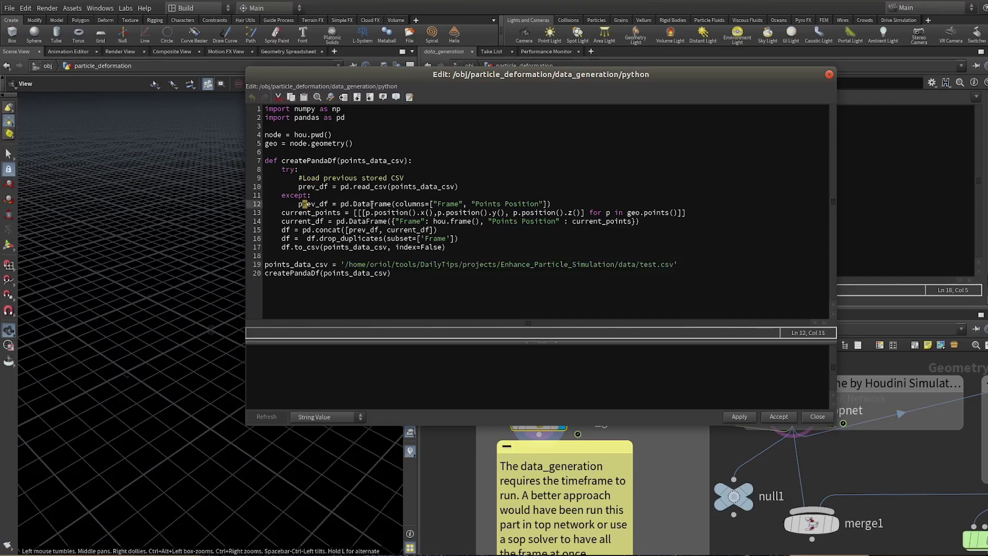
key(shift+Right)
key(shift+Right)
key(shift+Right)
click(483, 204)
key(shift+Right)
key(shift+Right)
key(shift+Right)
drag(357, 213, 415, 212)
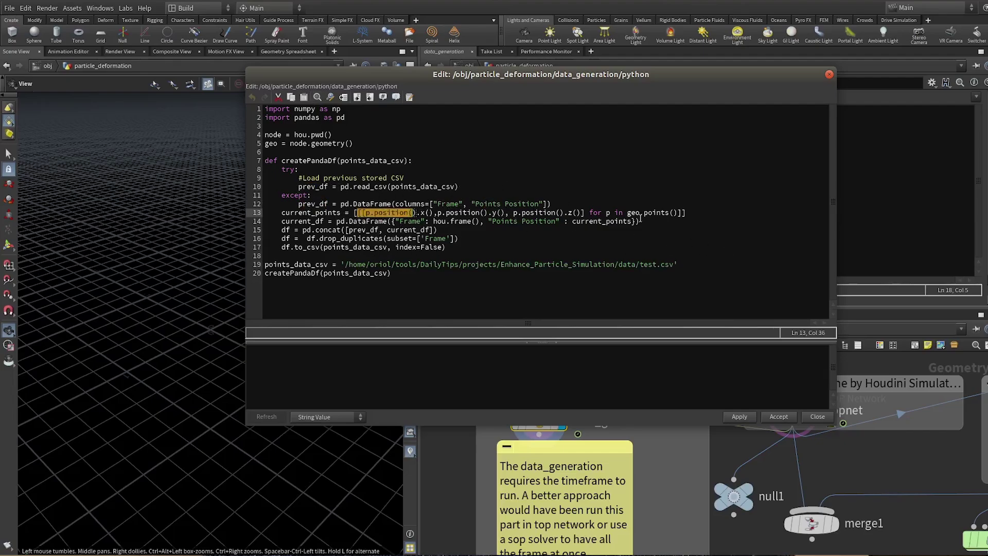
drag(712, 215, 654, 214)
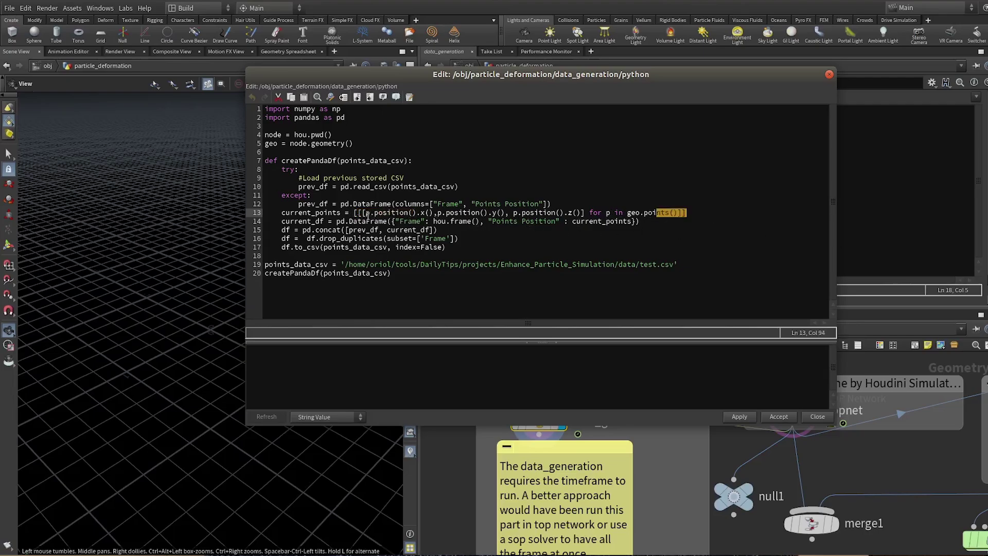
drag(366, 214, 480, 213)
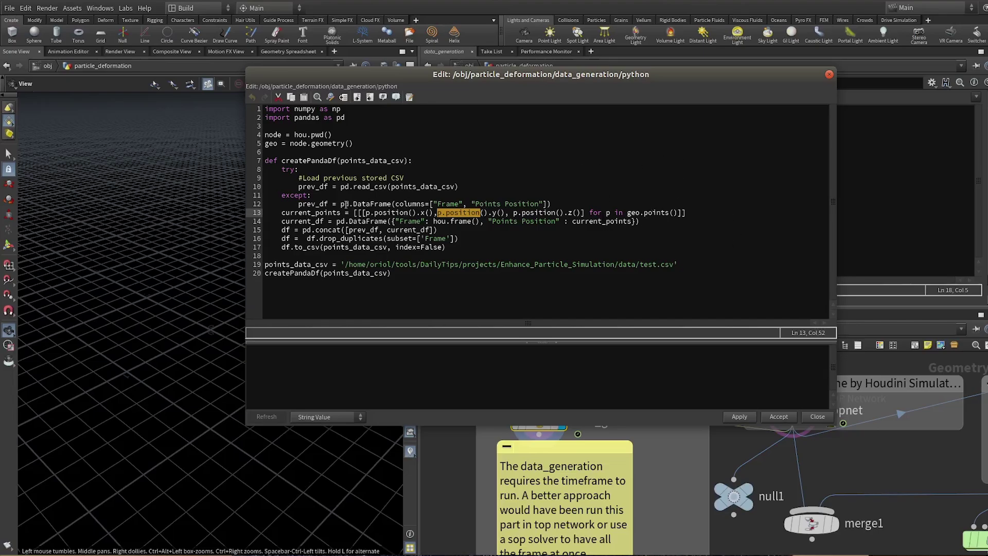
Highlight the x, y, z values, current_points, current_df, the DataFrame columns and the concat, then move the editor aside.
drag(366, 213, 367, 222)
click(459, 230)
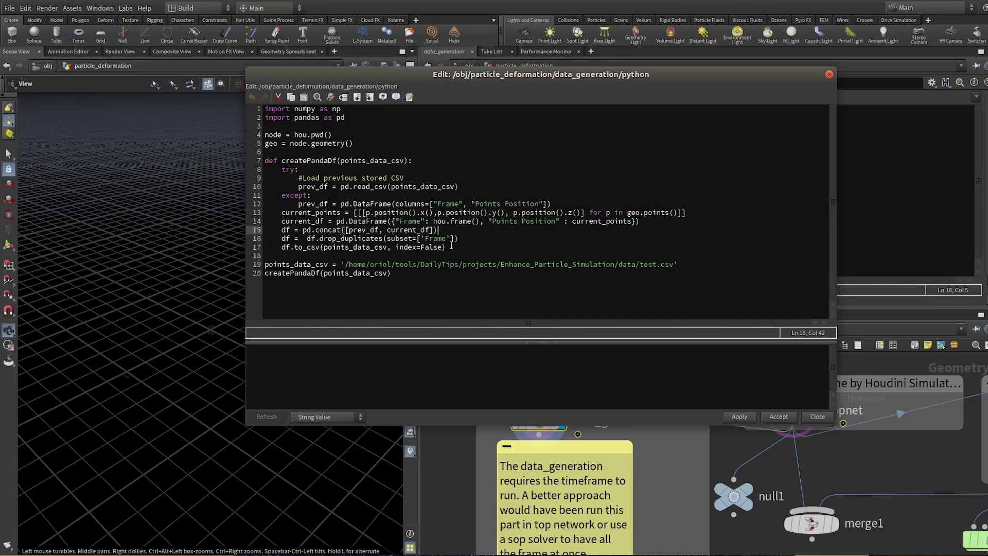
click(422, 212)
drag(362, 212, 589, 212)
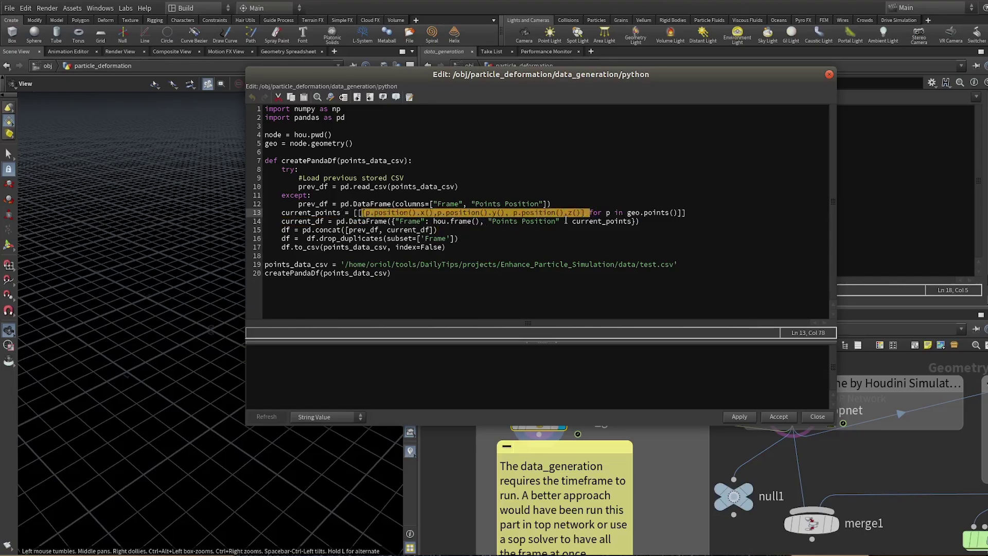
drag(344, 212, 303, 212)
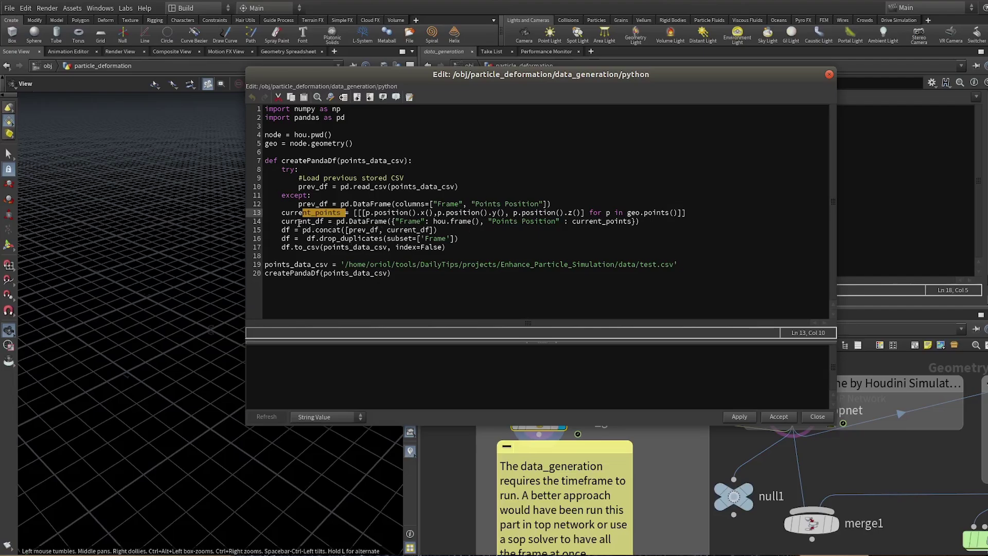
drag(299, 221, 316, 222)
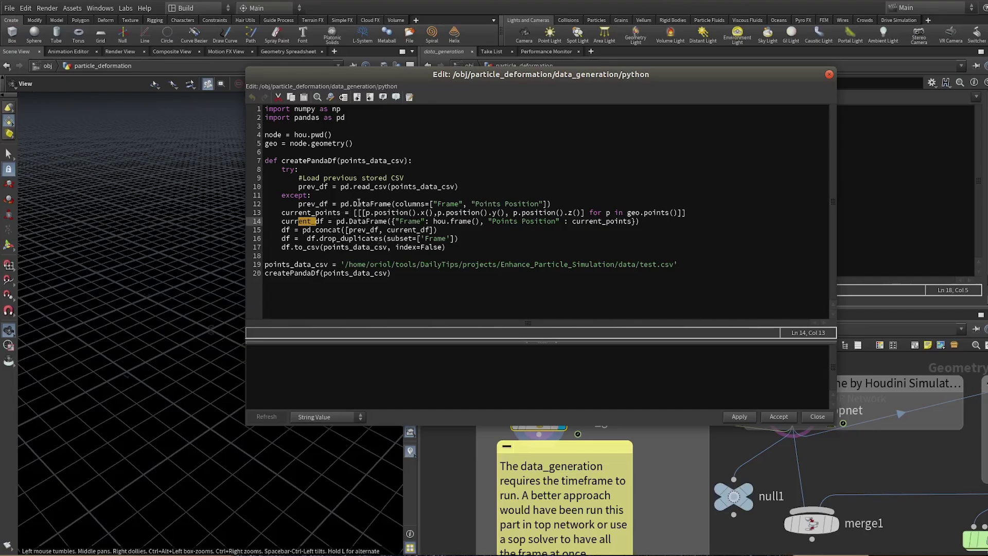
drag(551, 203, 291, 206)
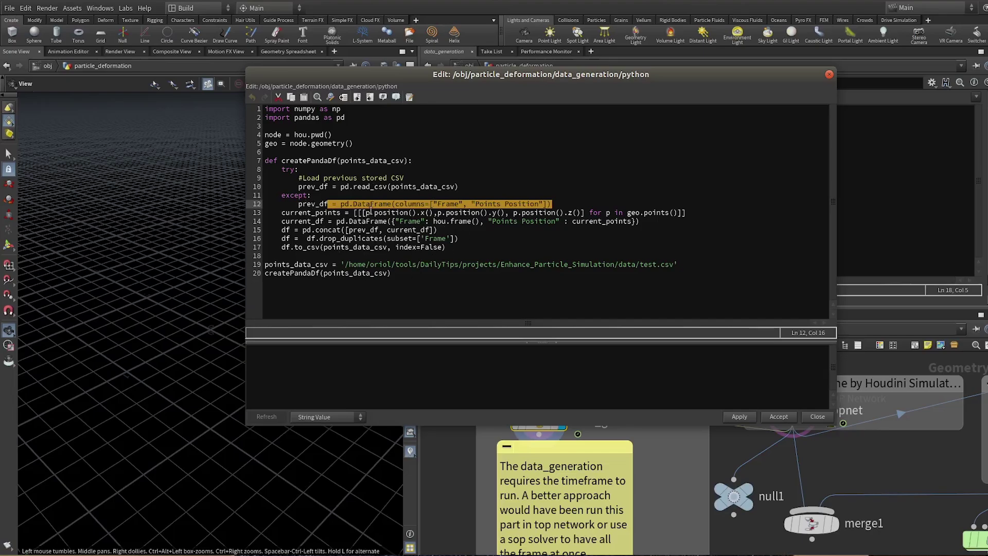
drag(298, 187, 341, 187)
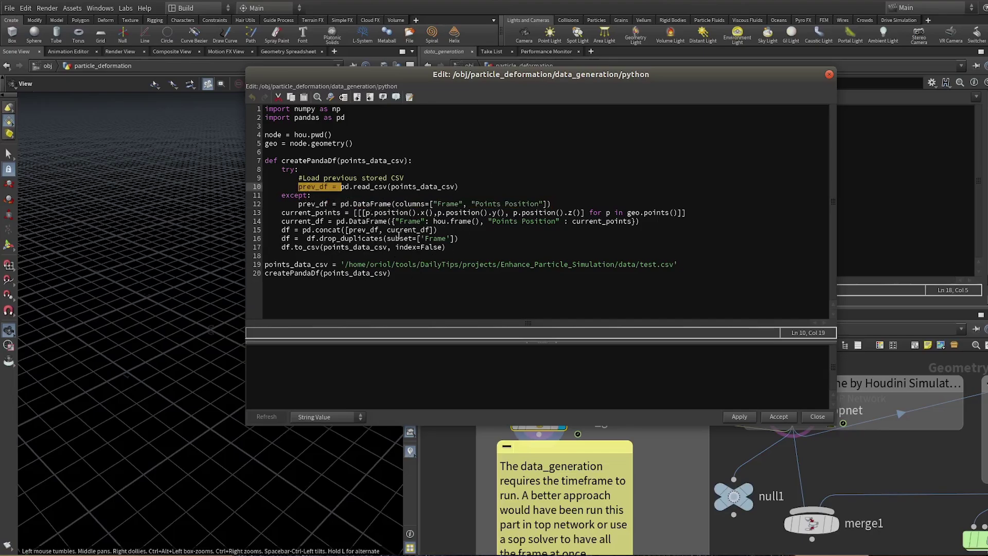
drag(395, 230, 426, 230)
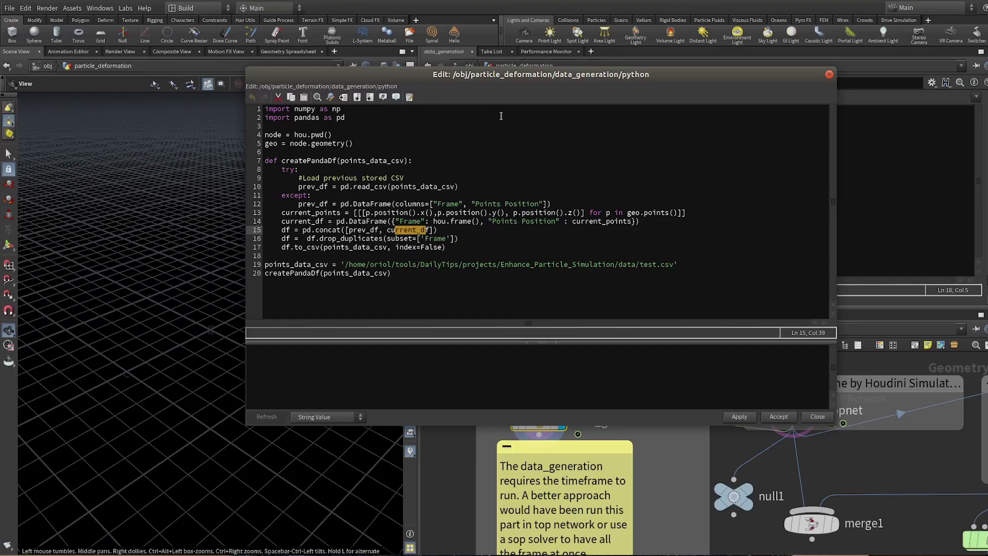
drag(773, 77, 570, 132)
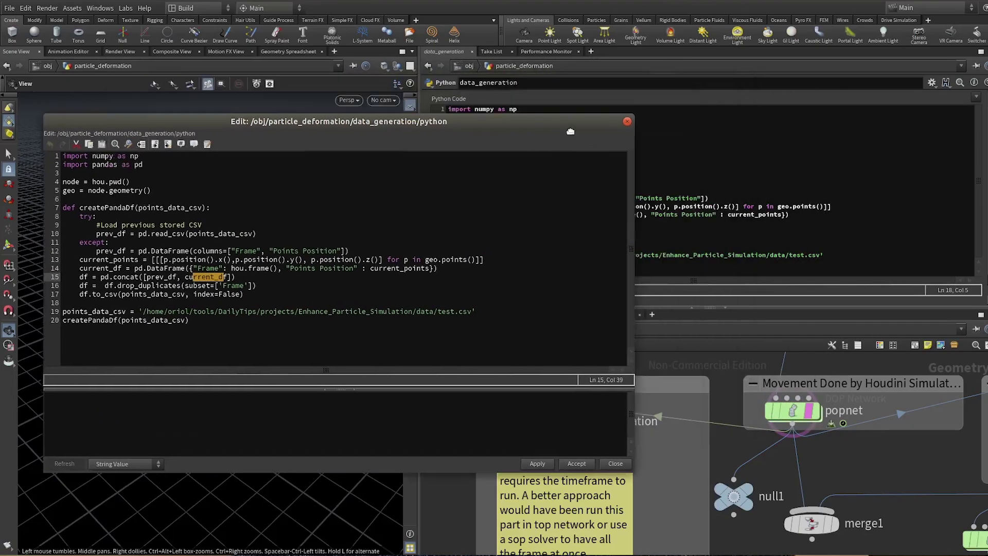
Close the script editor and bring the train_model.py VS Code window forward.
click(626, 121)
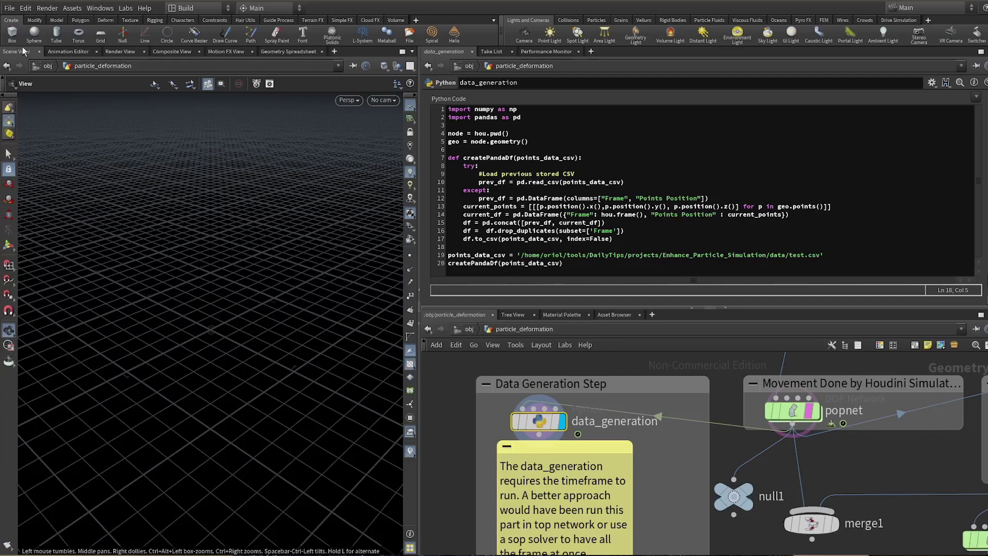
click(7, 154)
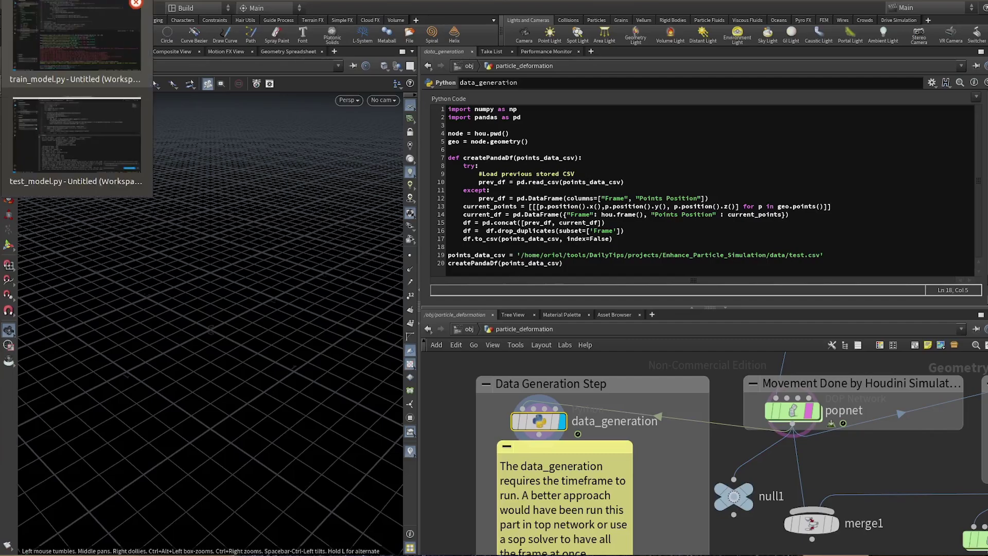
click(94, 52)
Open data/test.csv, delete all its contents, and shrink VS Code to reveal Houdini.
drag(579, 292, 580, 506)
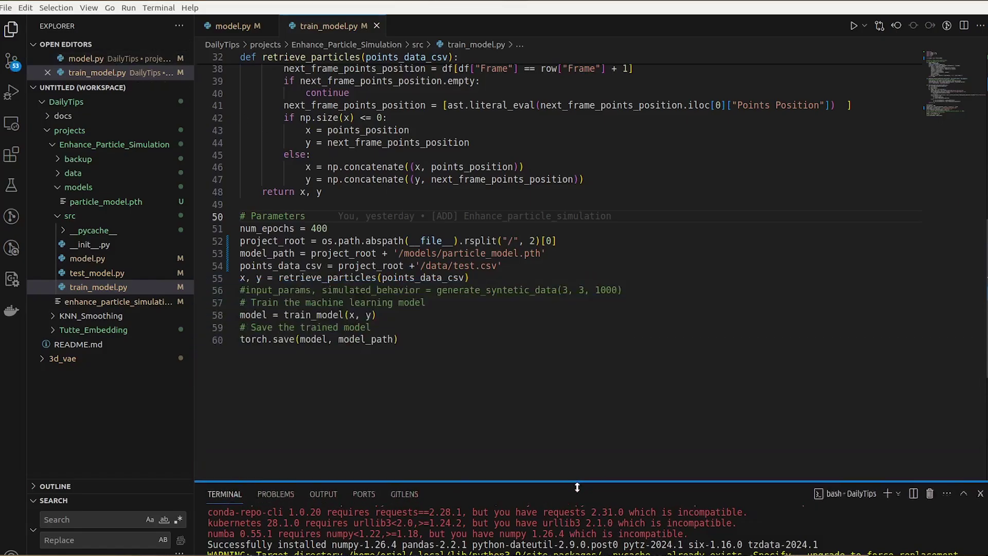
click(73, 173)
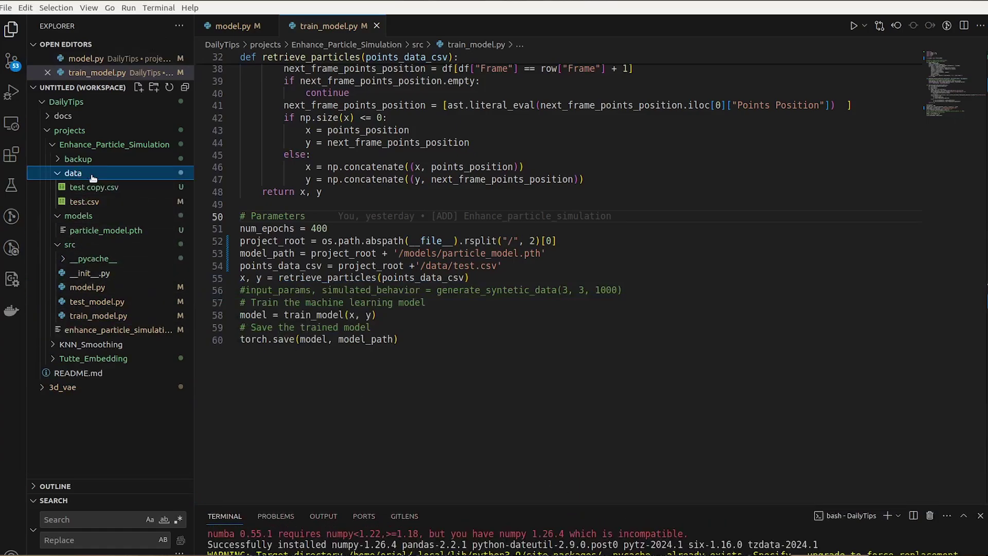
click(84, 201)
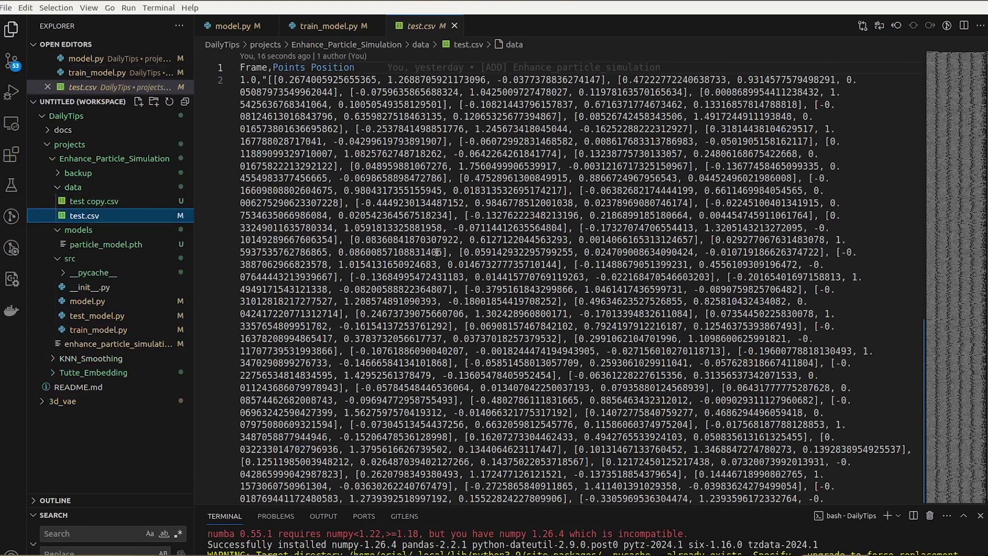
key(ctrl+a)
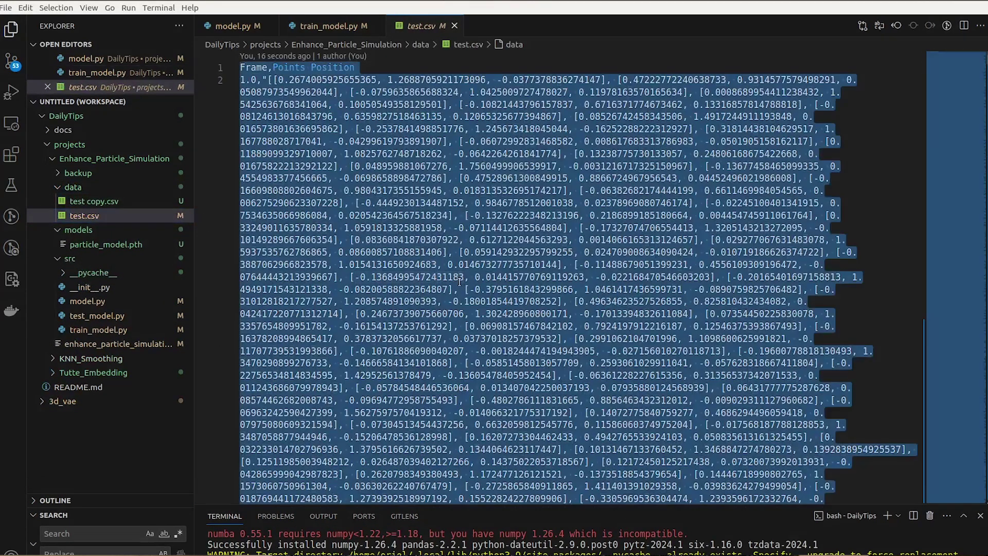
key(BackSpace)
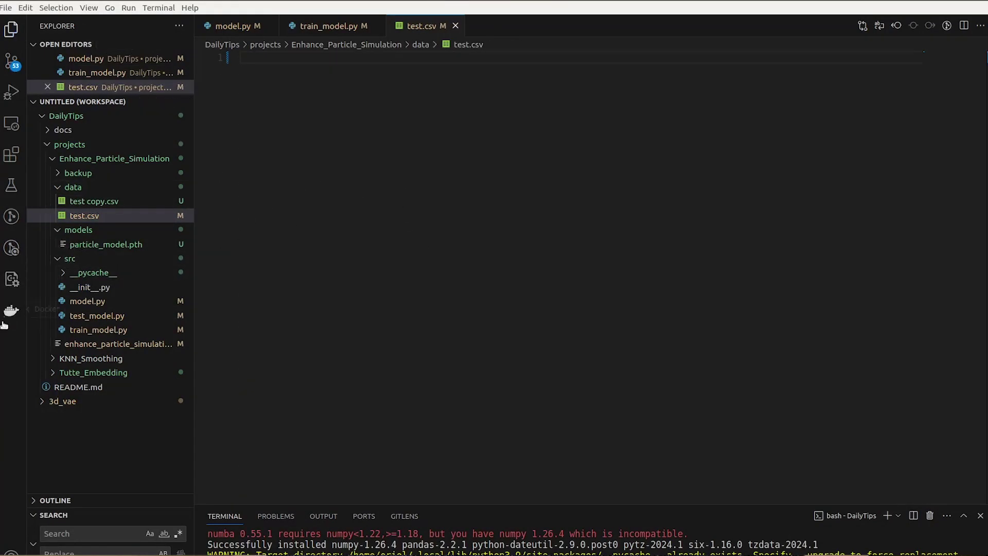
drag(614, 2, 356, 25)
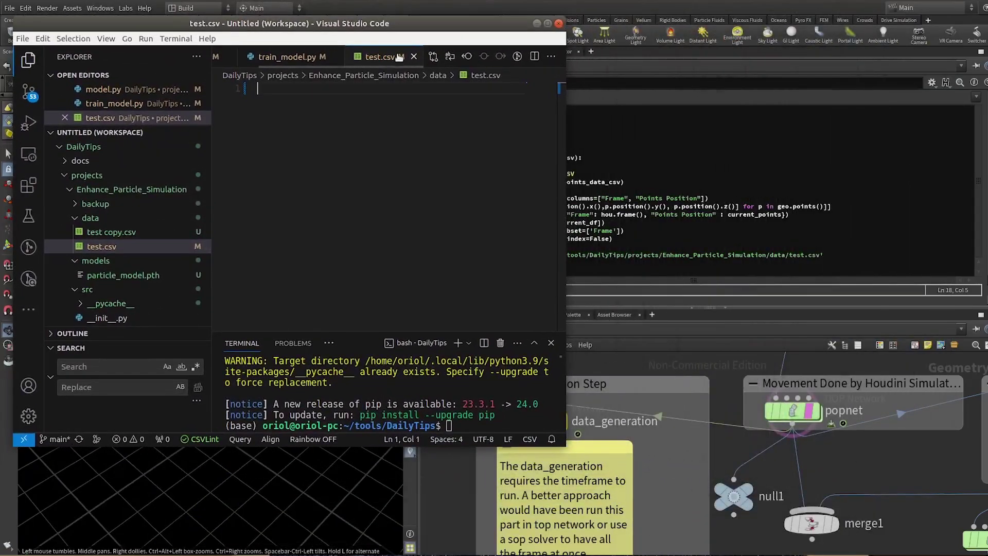
Dismiss the window menu and click into Houdini so the node writes test.csv.
right_click(357, 26)
click(410, 109)
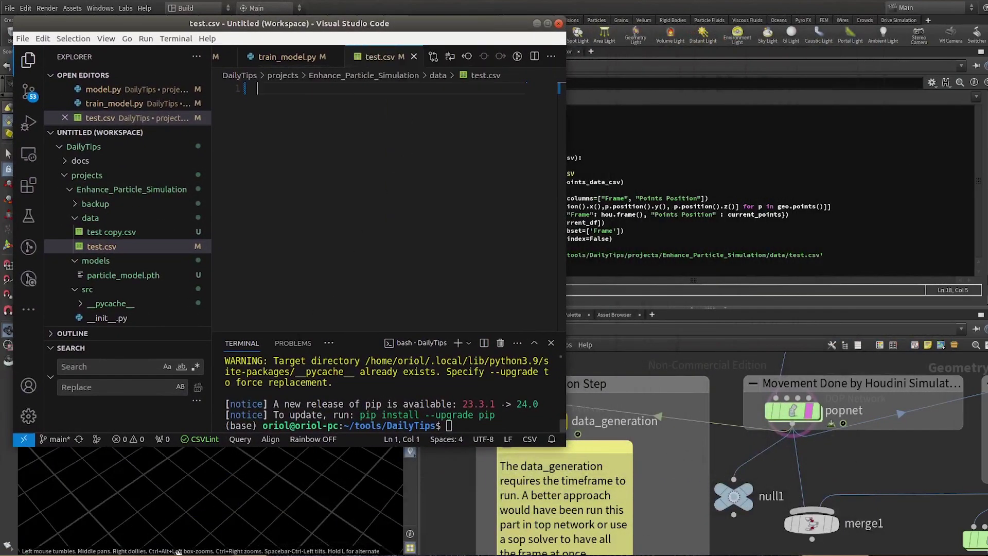
click(139, 535)
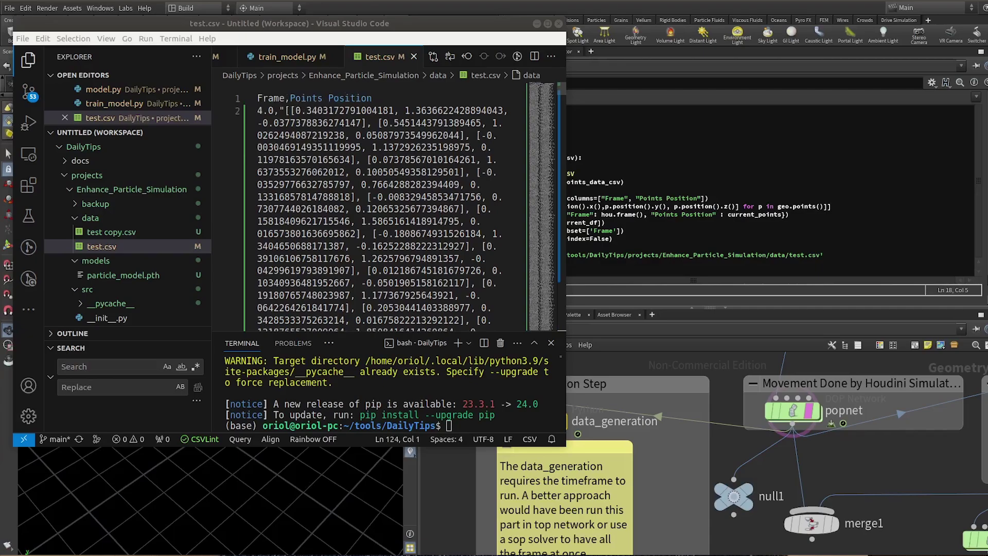
Maximize VS Code to check test.csv's Points Position header and frame 4.0 row, then minimize.
drag(447, 28, 452, 31)
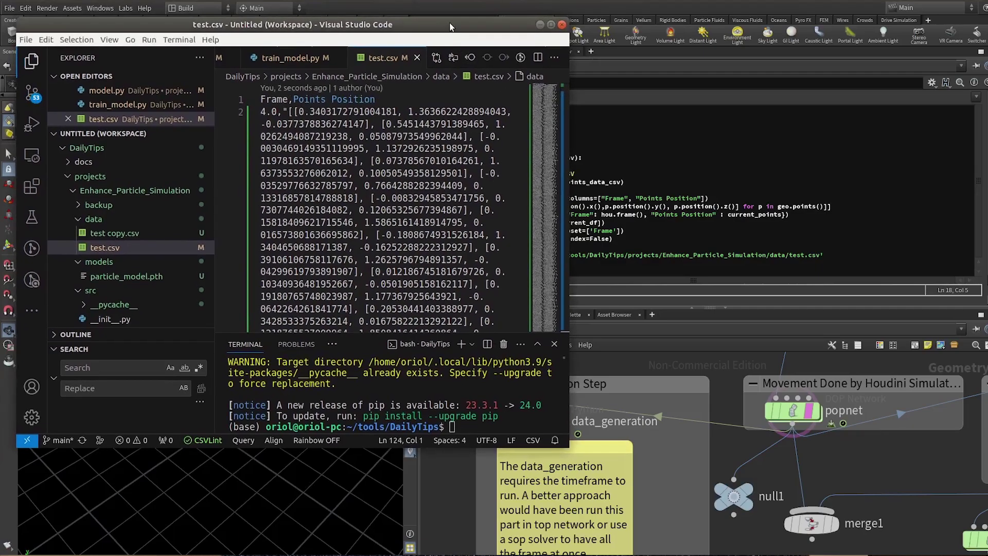
double_click(452, 29)
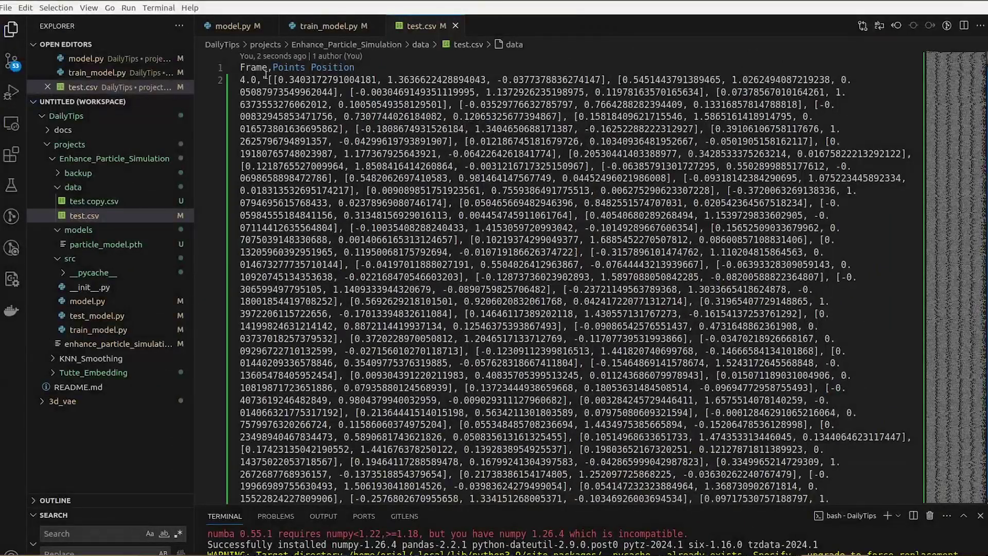
double_click(255, 67)
drag(272, 67, 322, 69)
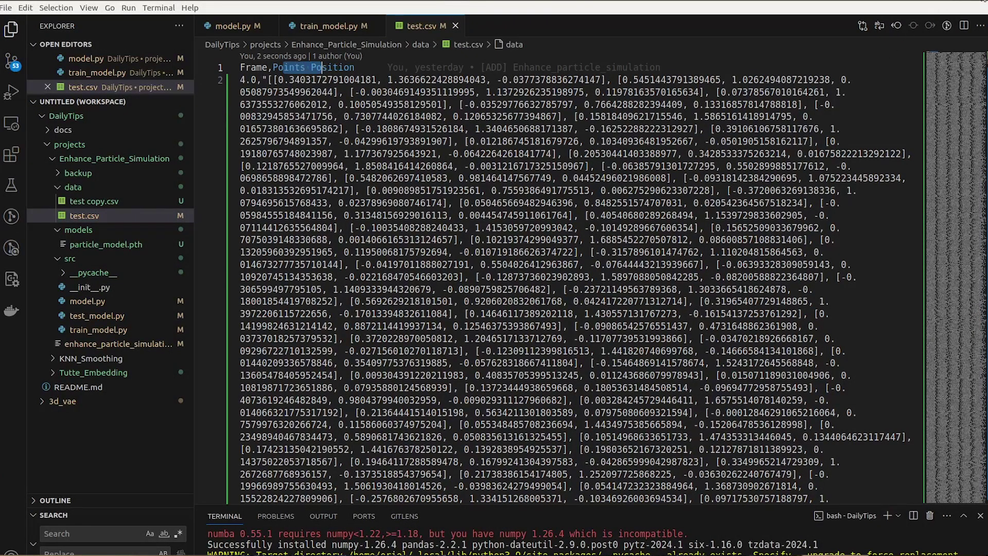
click(975, 4)
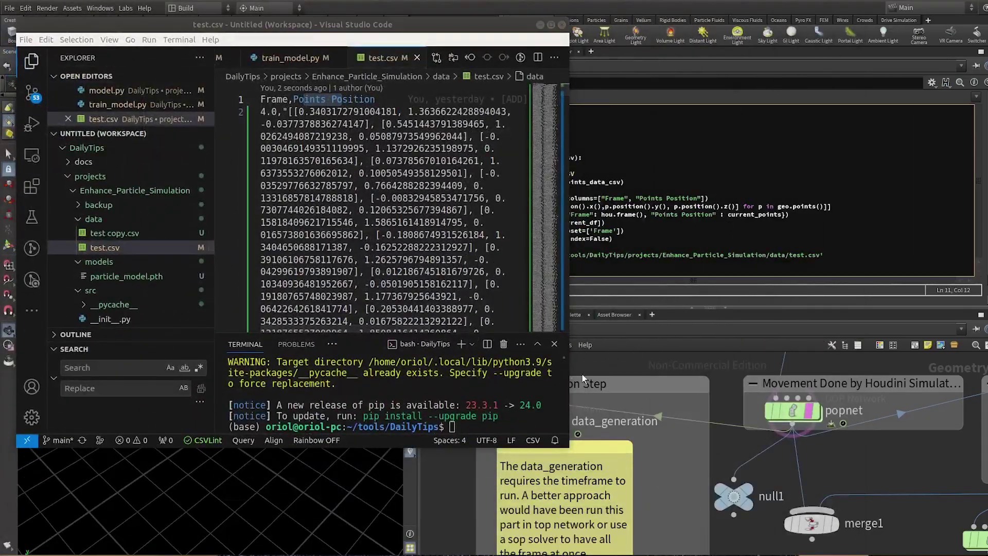
Minimize VS Code and pan around the Houdini node network.
click(541, 25)
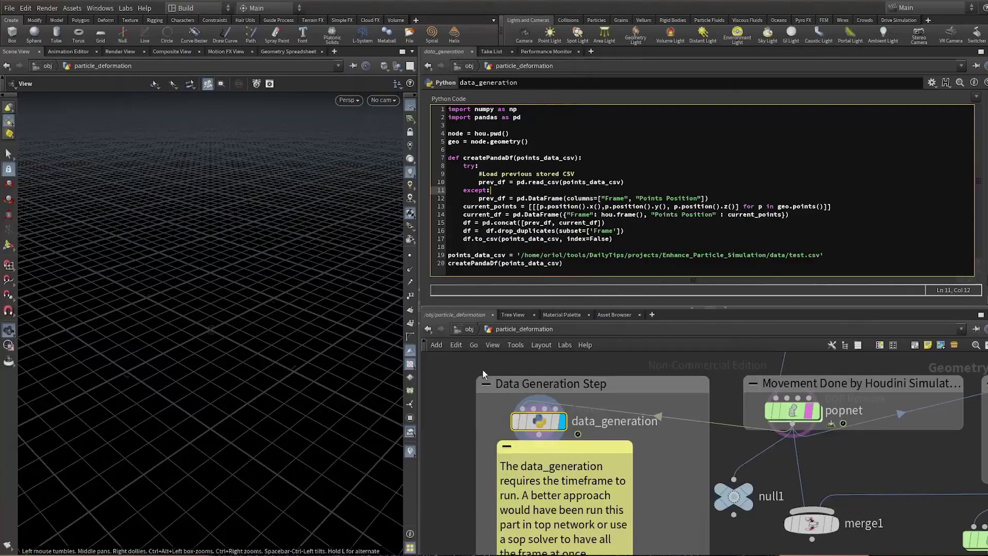
middle_drag(441, 417, 426, 390)
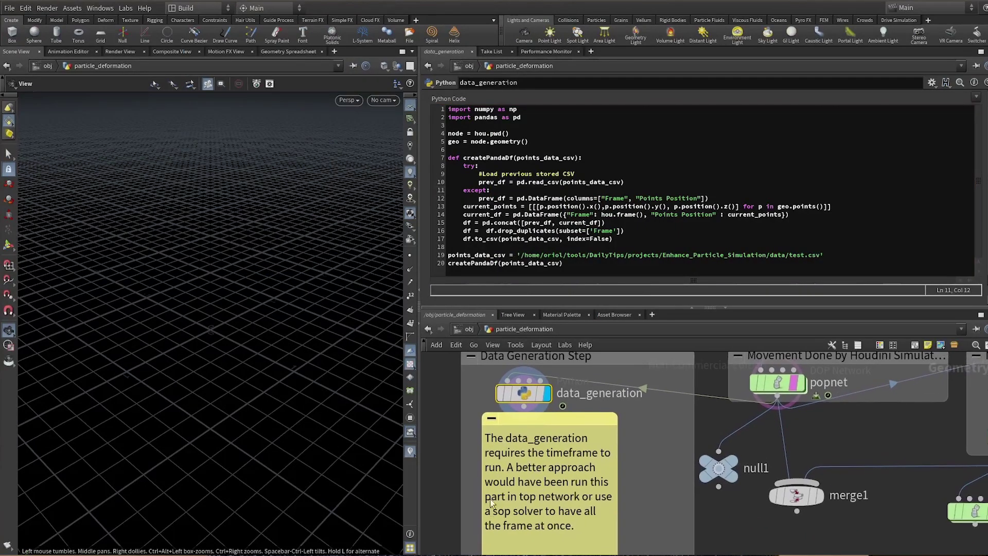
middle_drag(656, 389, 625, 430)
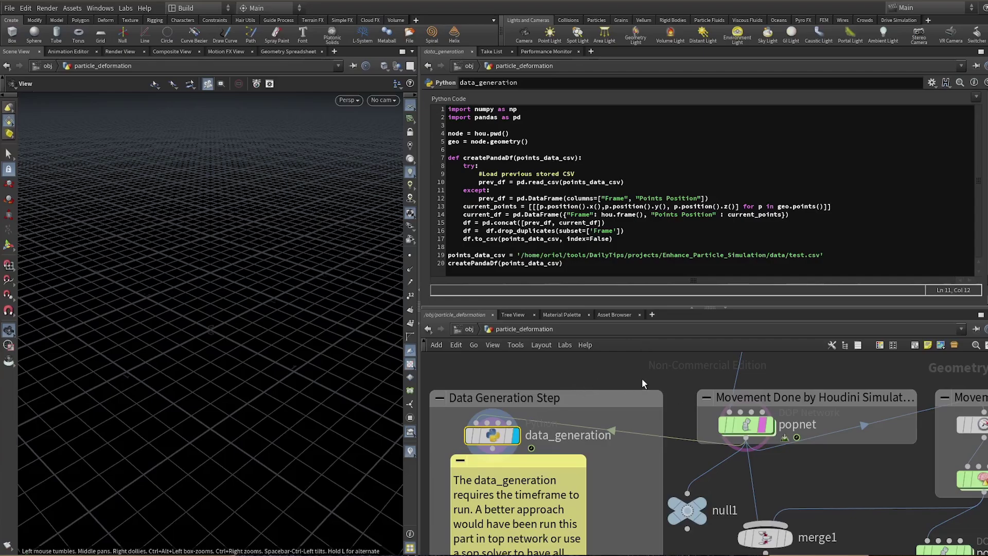
middle_drag(641, 379, 621, 357)
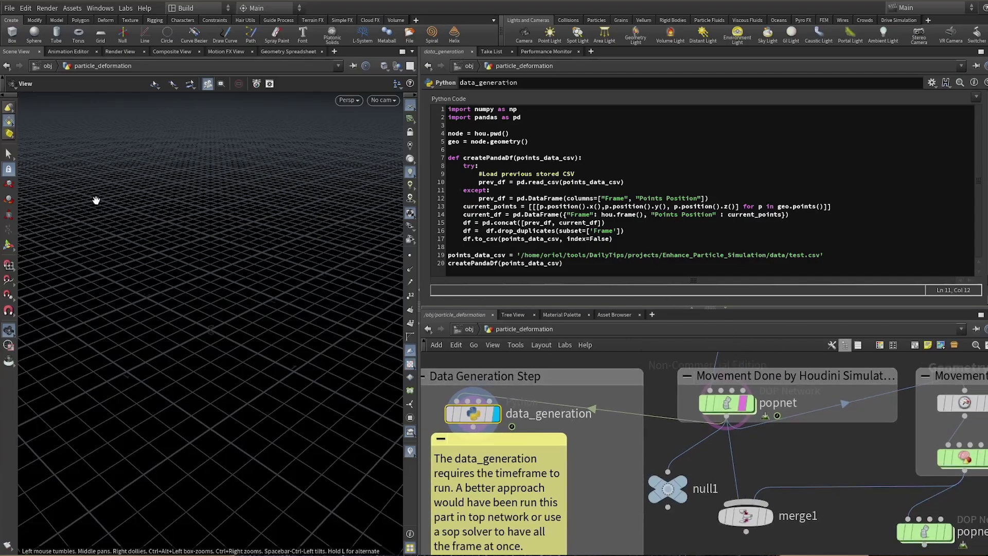
click(123, 51)
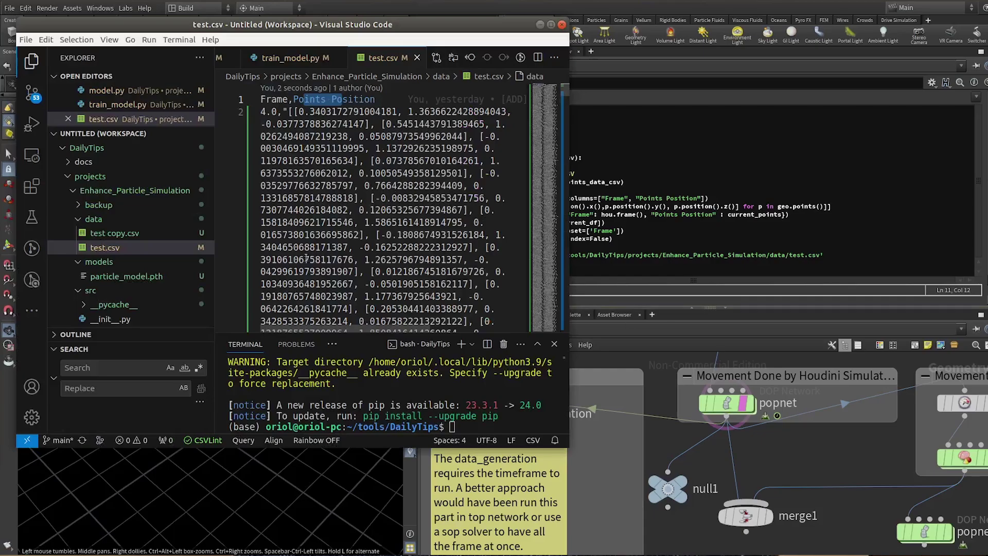
double_click(428, 29)
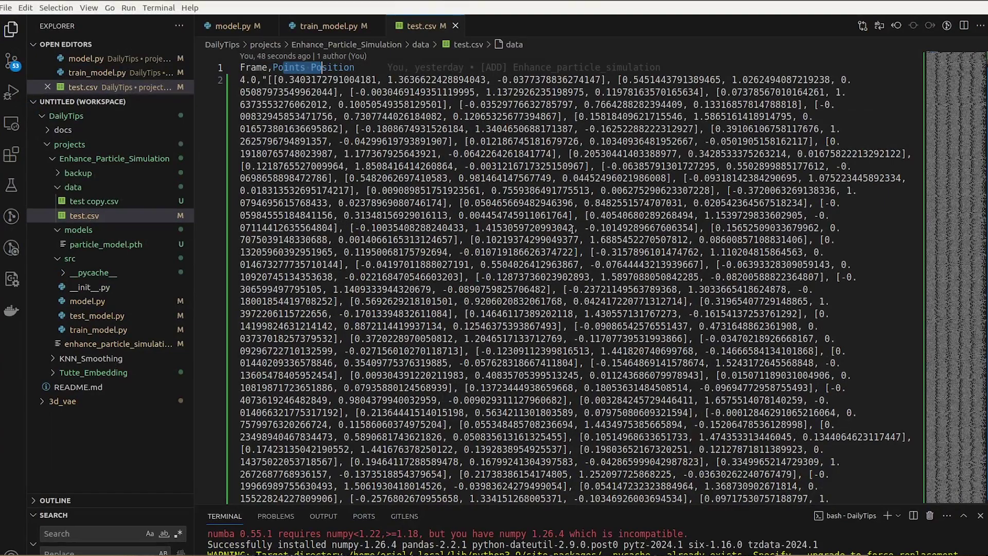
mouse_move(98, 329)
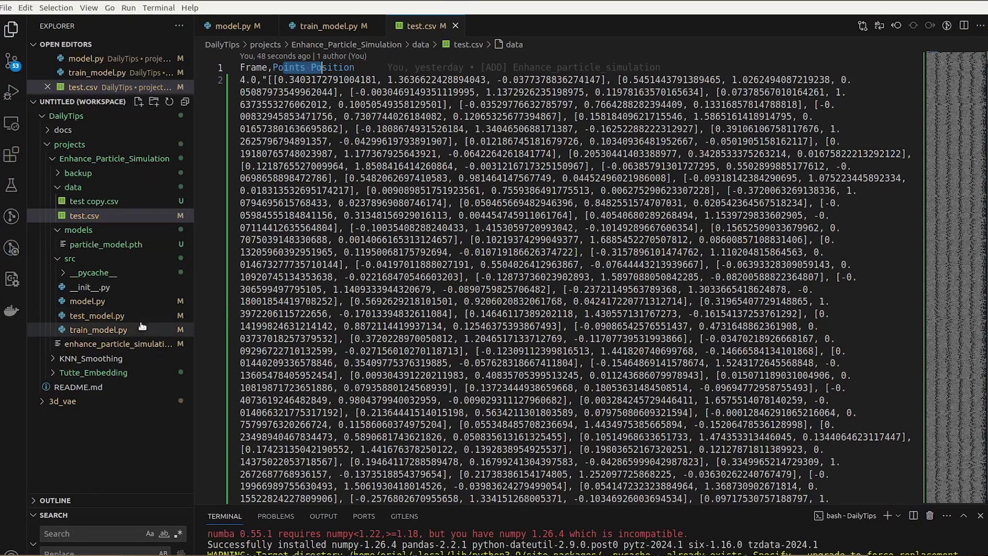
click(116, 334)
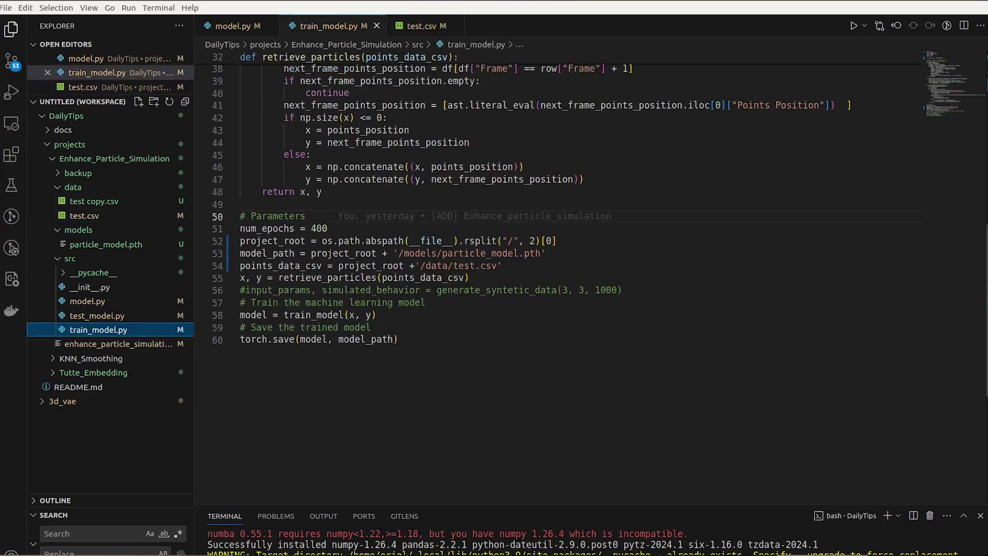
scroll(324, 308, up, 1)
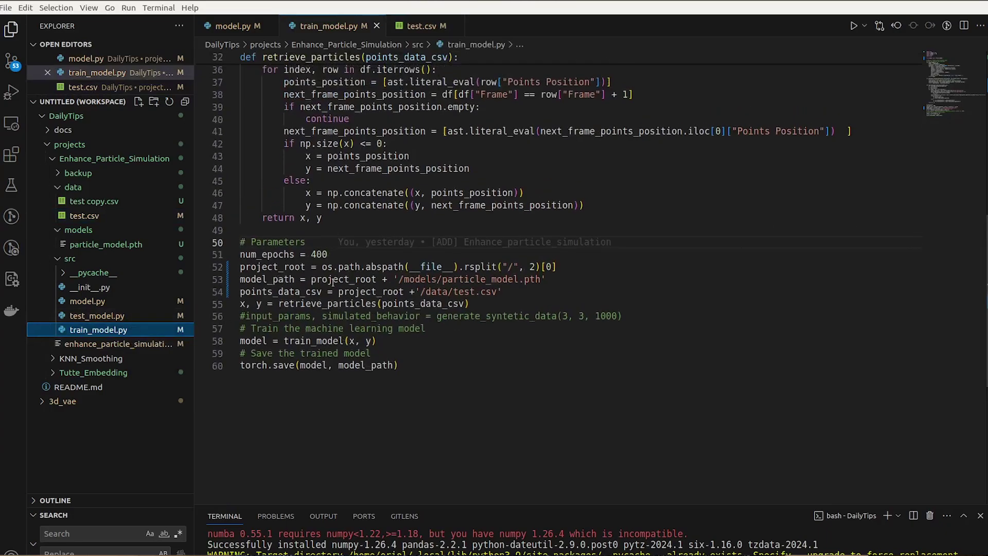
drag(501, 291, 267, 292)
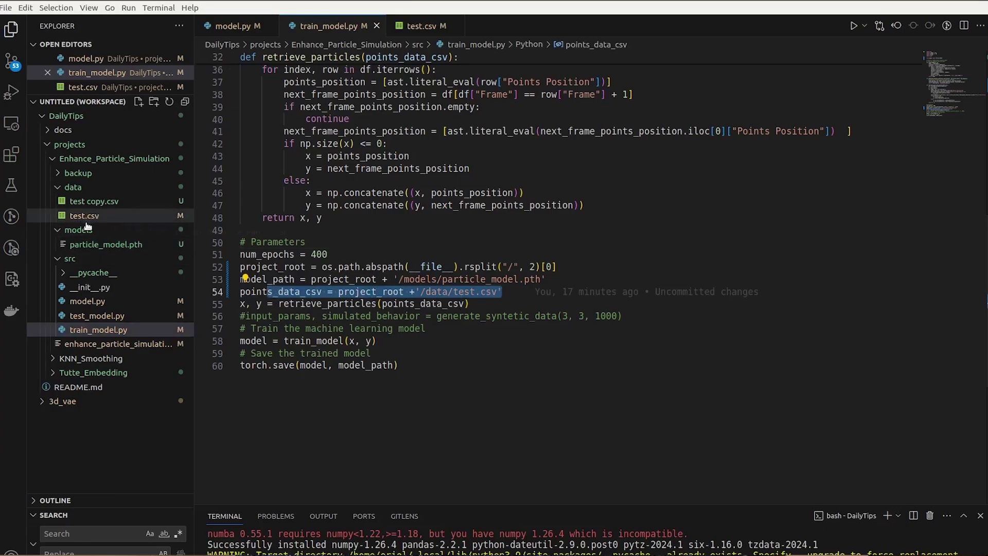
click(342, 276)
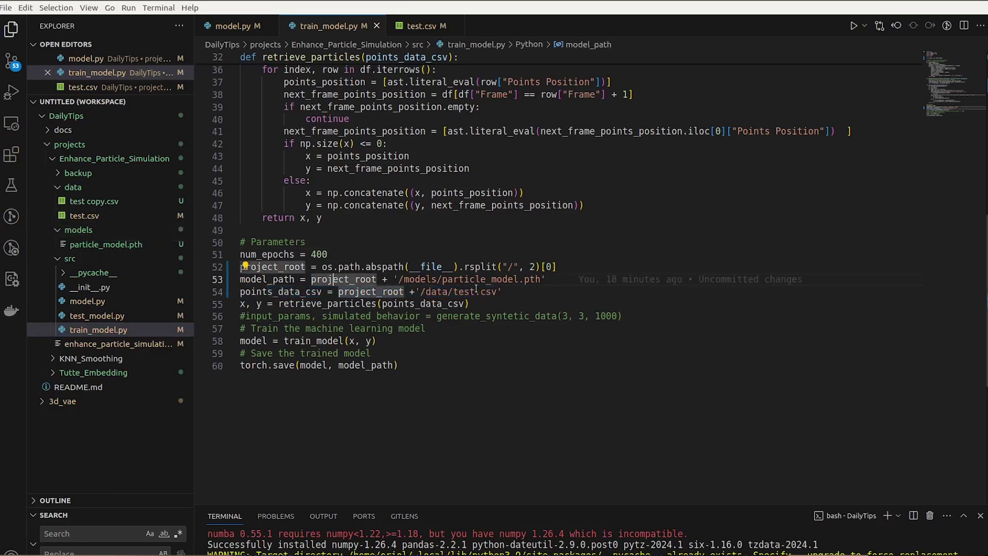
drag(547, 278, 240, 278)
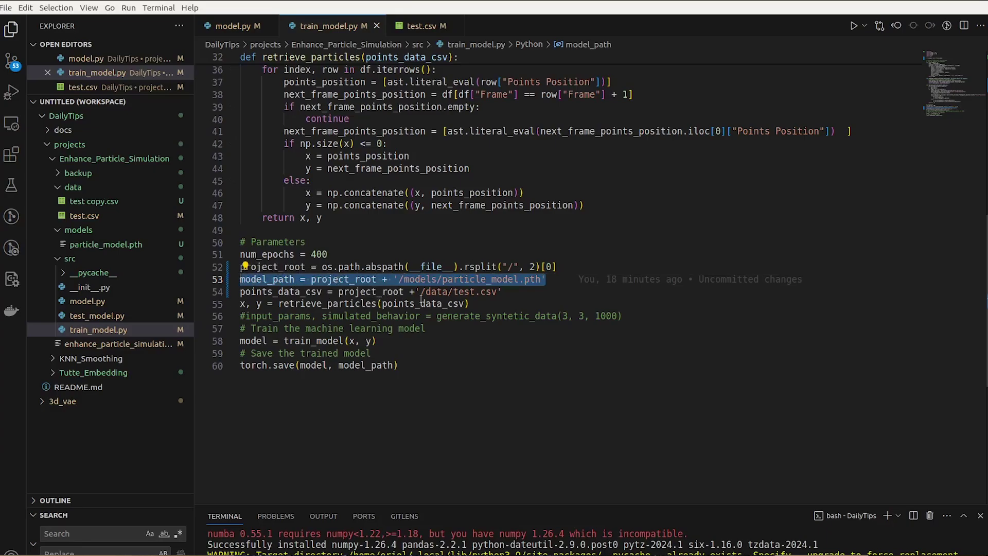
drag(556, 268, 287, 267)
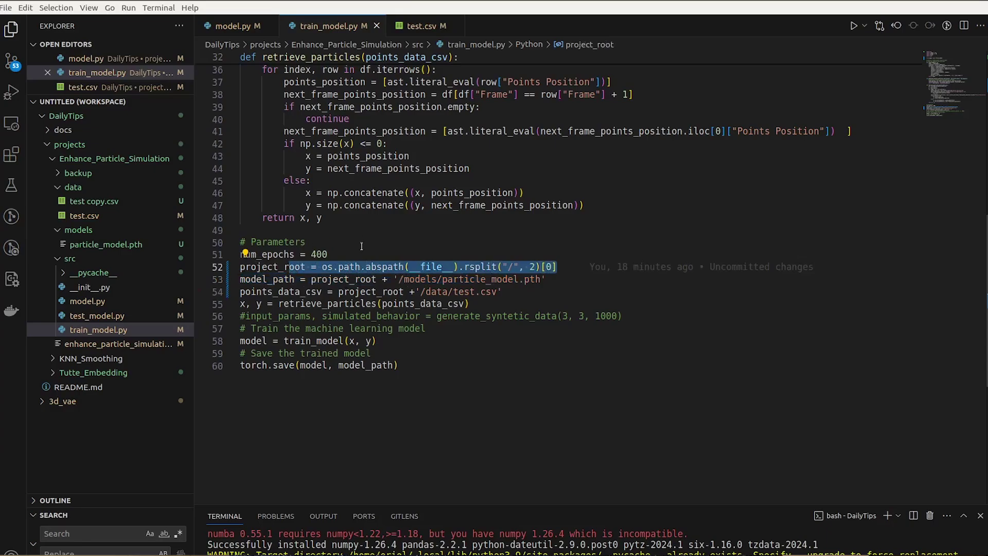
key(shift+Right)
drag(560, 275, 240, 279)
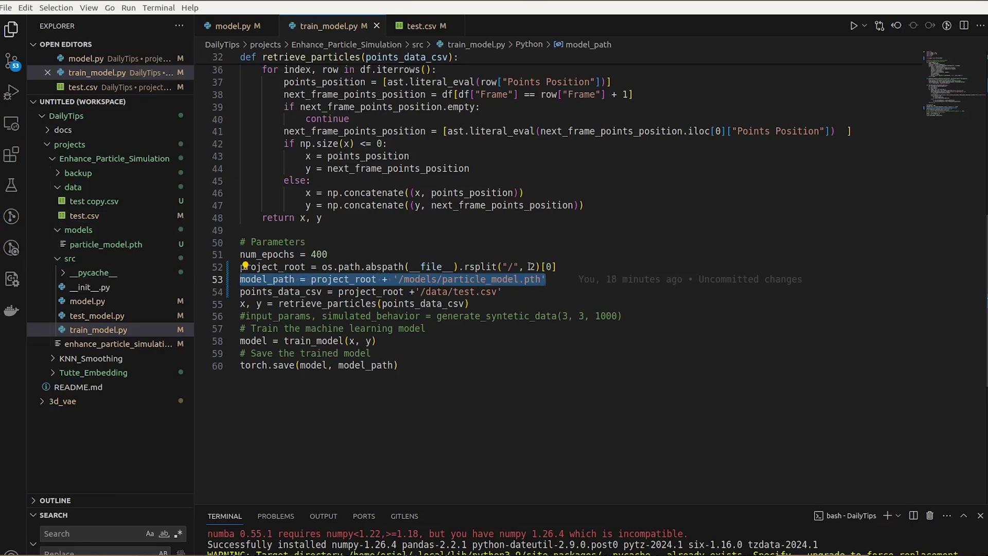
drag(545, 280, 256, 277)
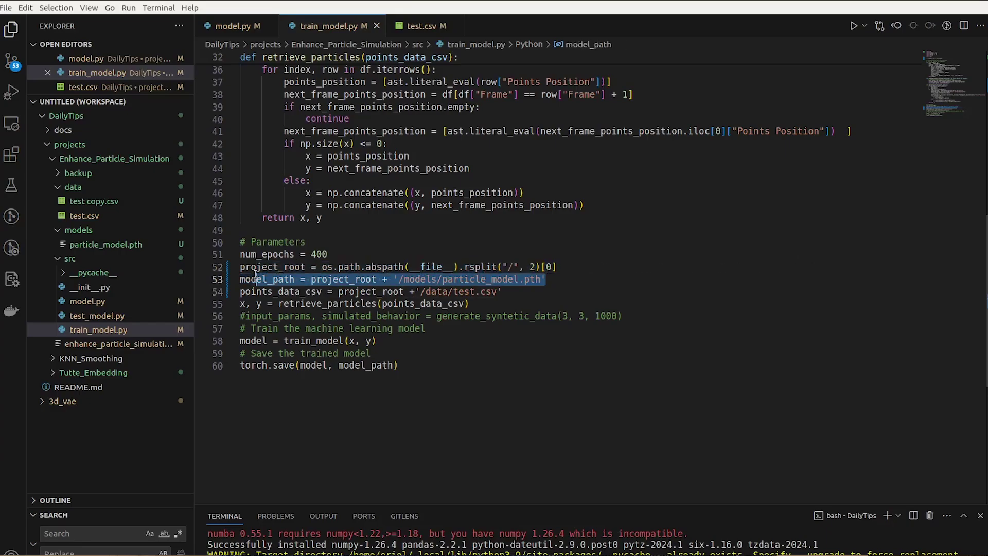
drag(322, 267, 557, 267)
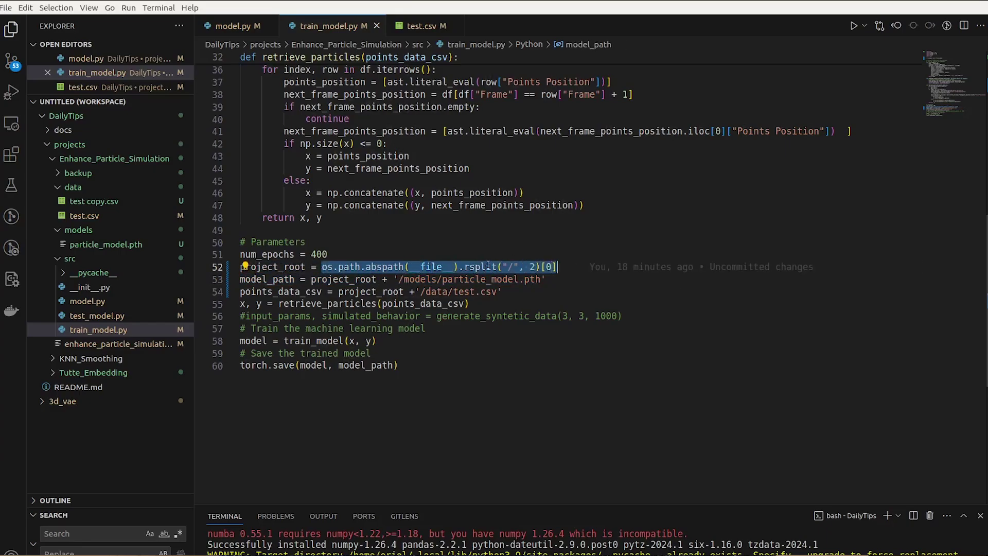
drag(392, 280, 540, 279)
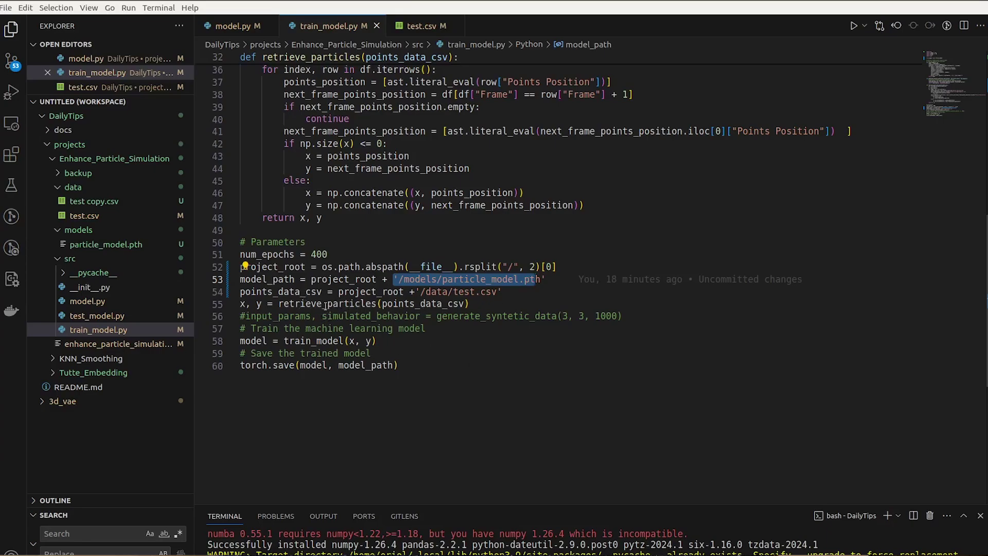
click(345, 304)
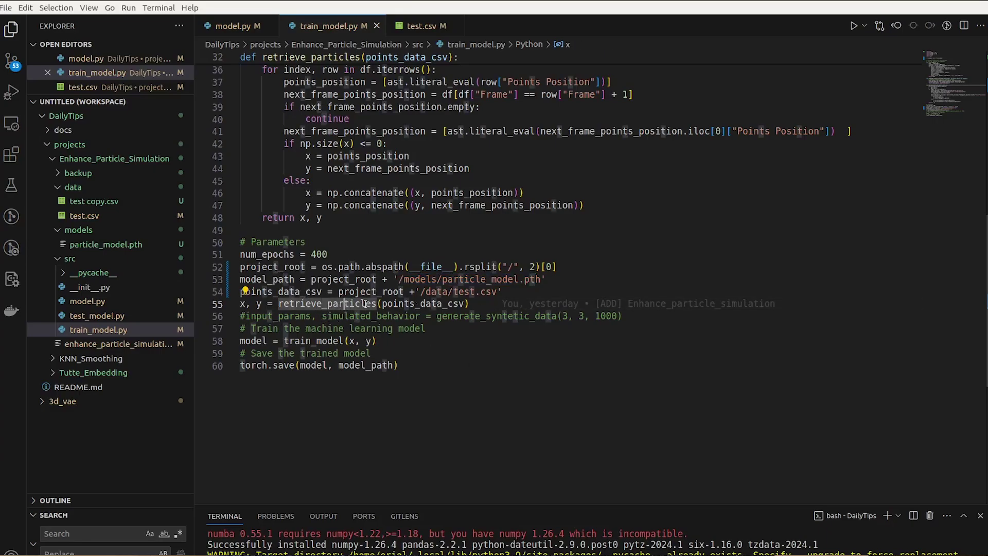
drag(377, 304, 267, 304)
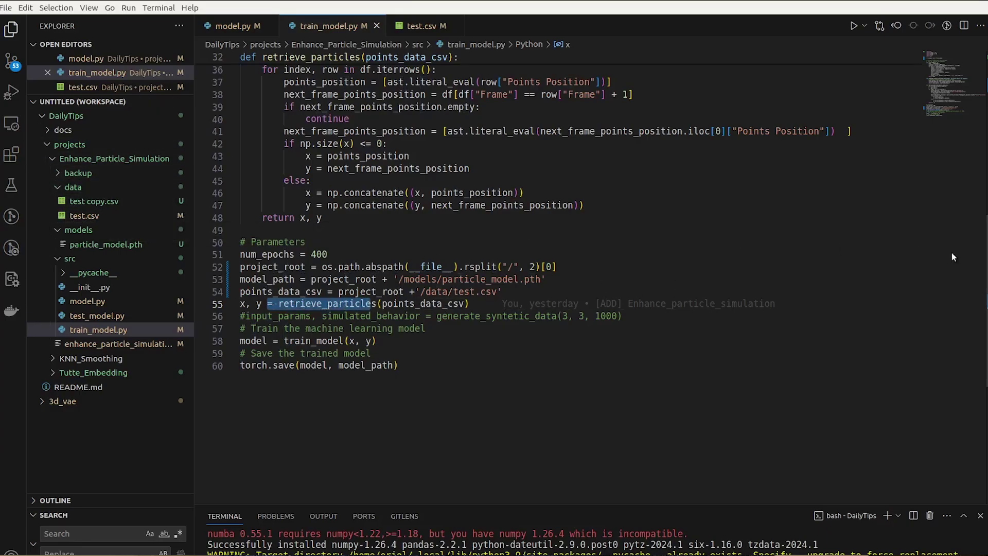
scroll(332, 134, up, 2)
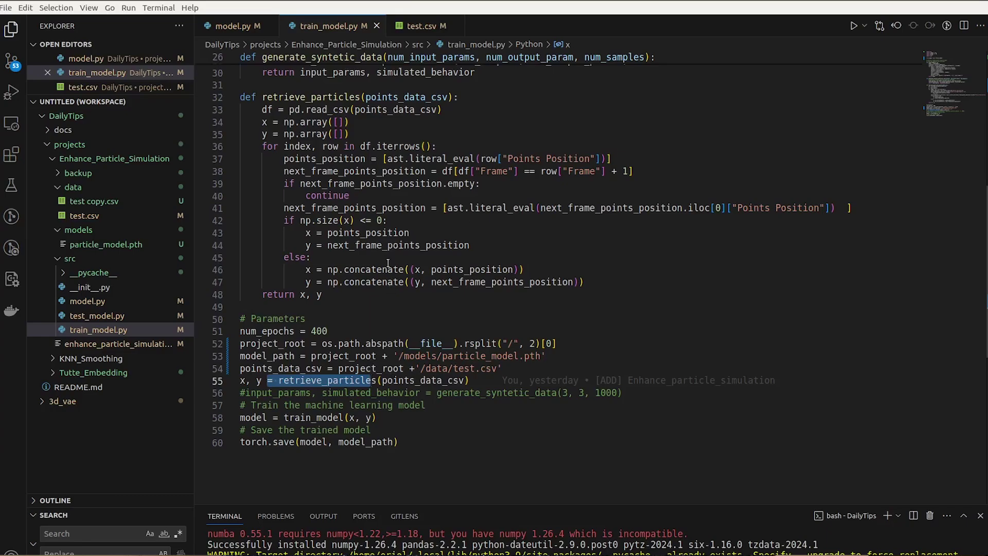
click(260, 123)
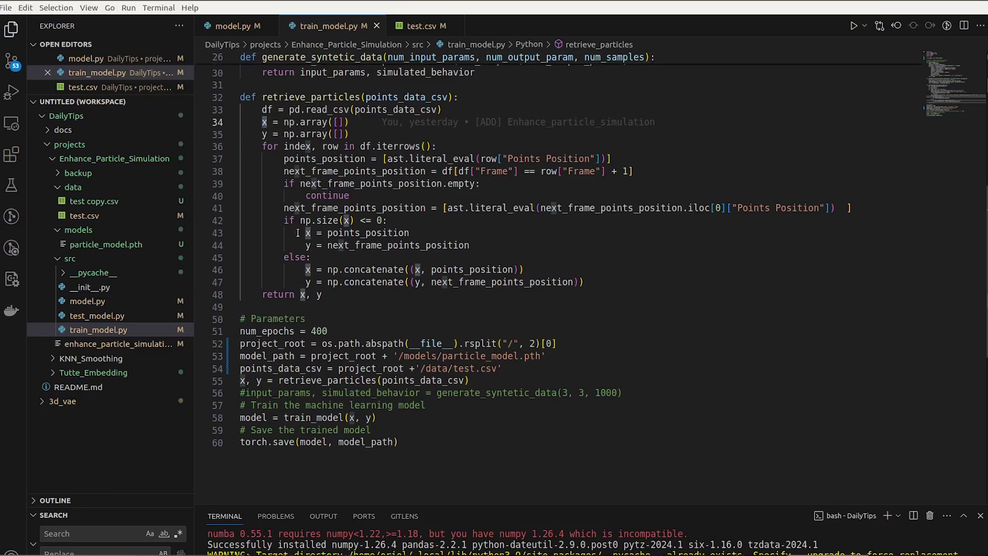
click(263, 134)
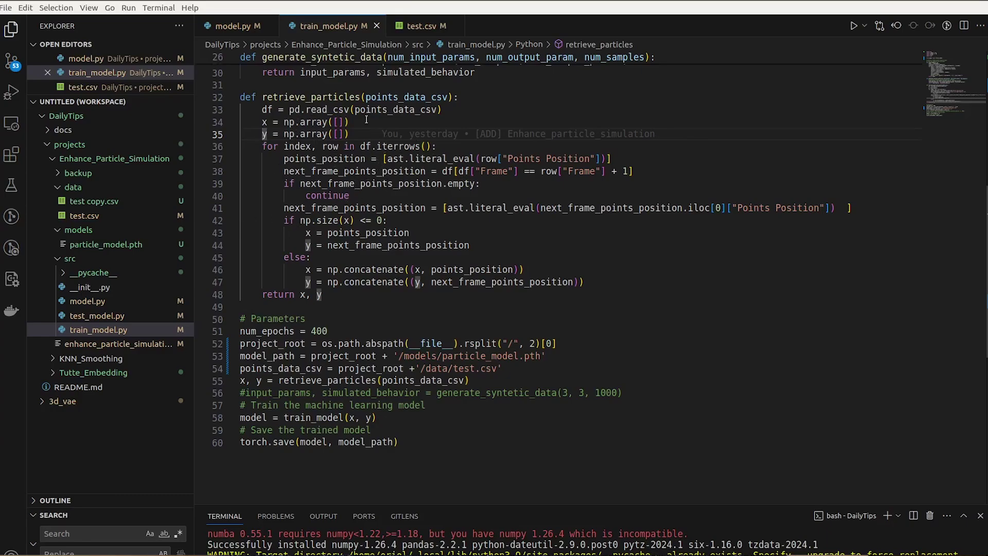
key(Up)
key(Up)
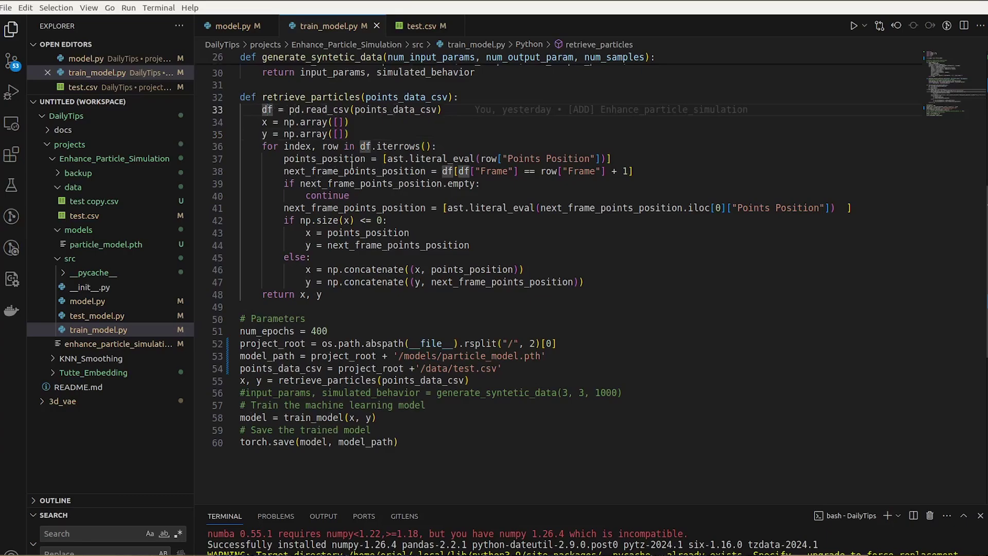
drag(360, 146, 423, 146)
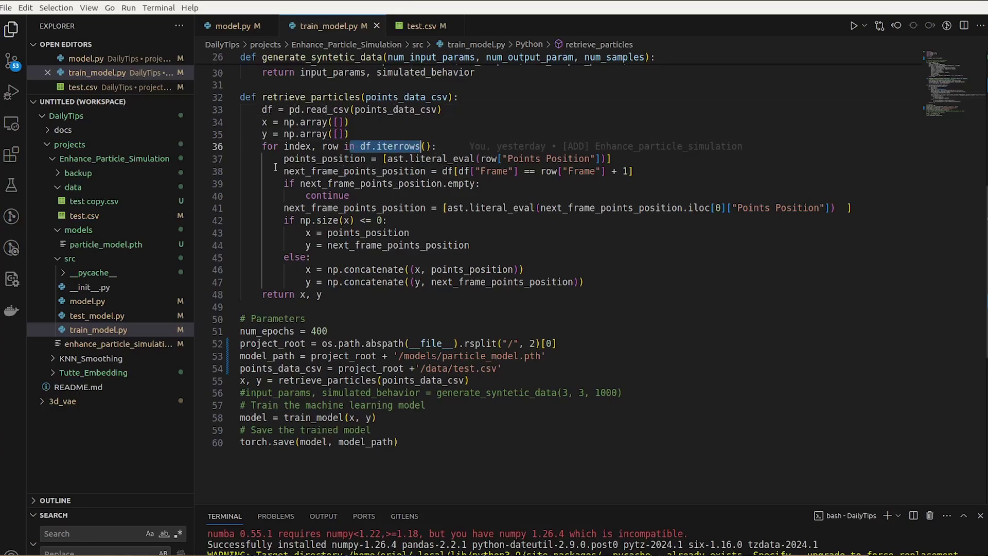
drag(274, 158, 340, 159)
click(307, 232)
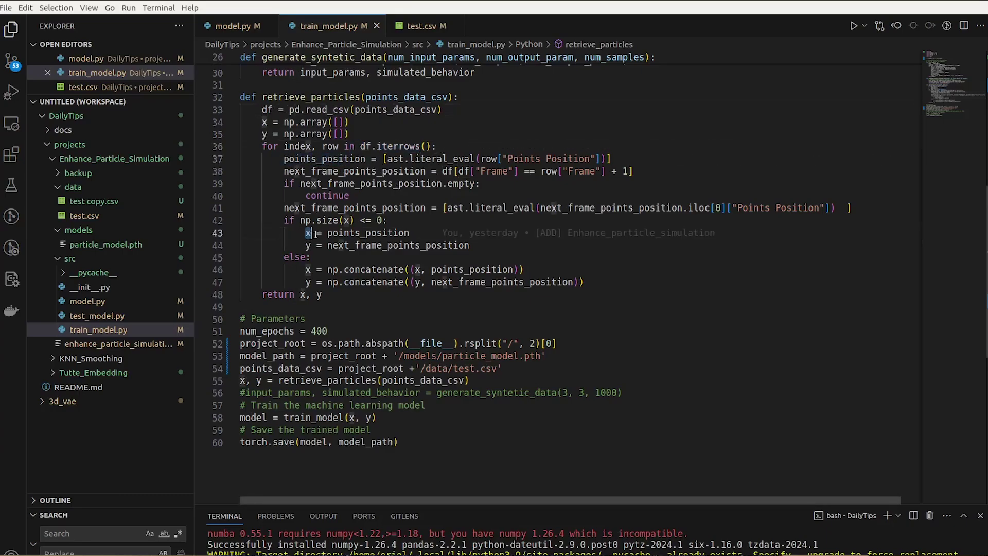
drag(328, 233, 409, 232)
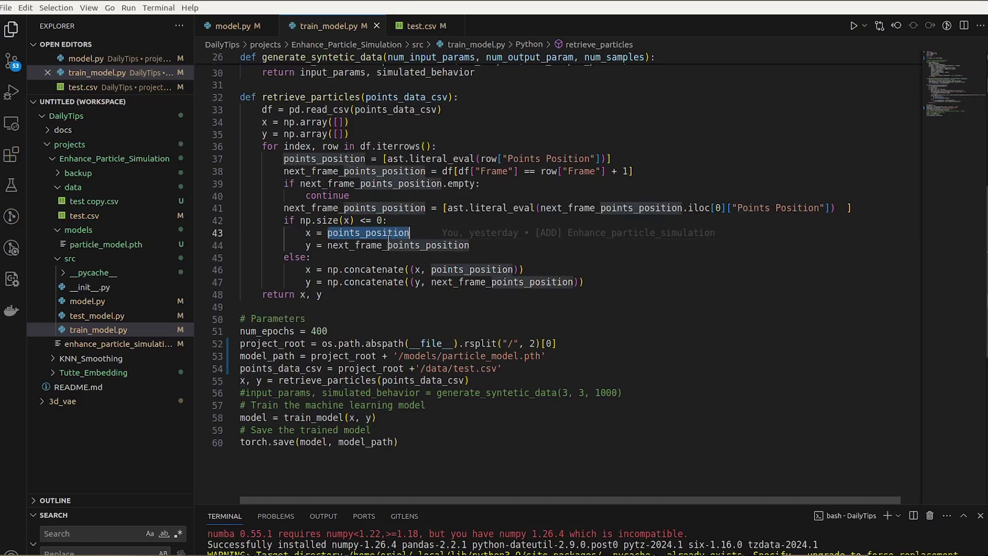
click(307, 245)
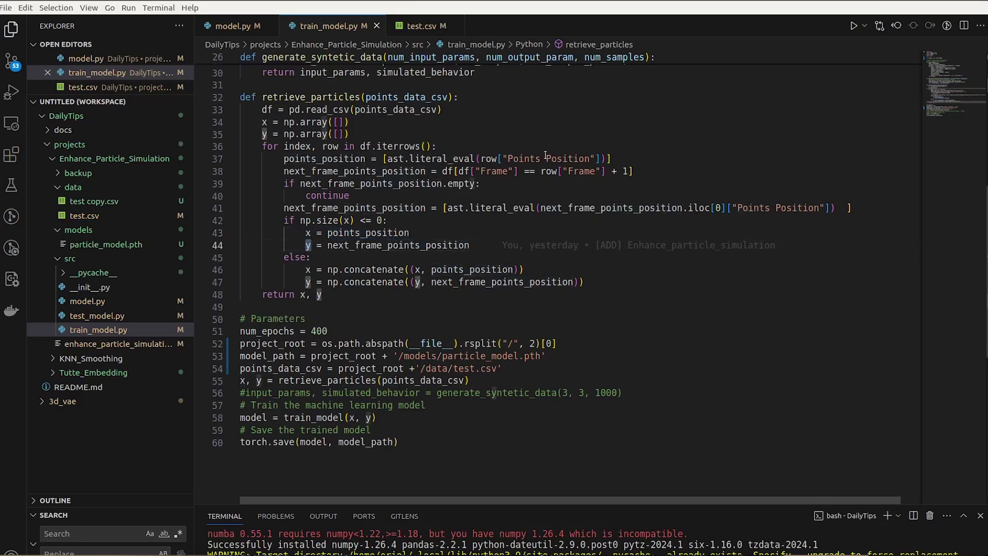
click(445, 171)
click(475, 170)
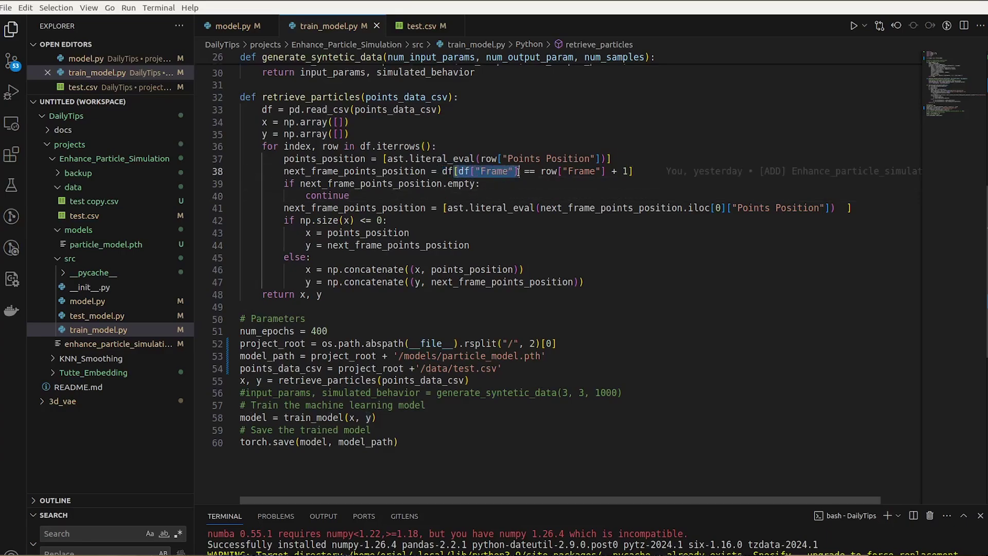
drag(499, 171, 541, 171)
click(547, 170)
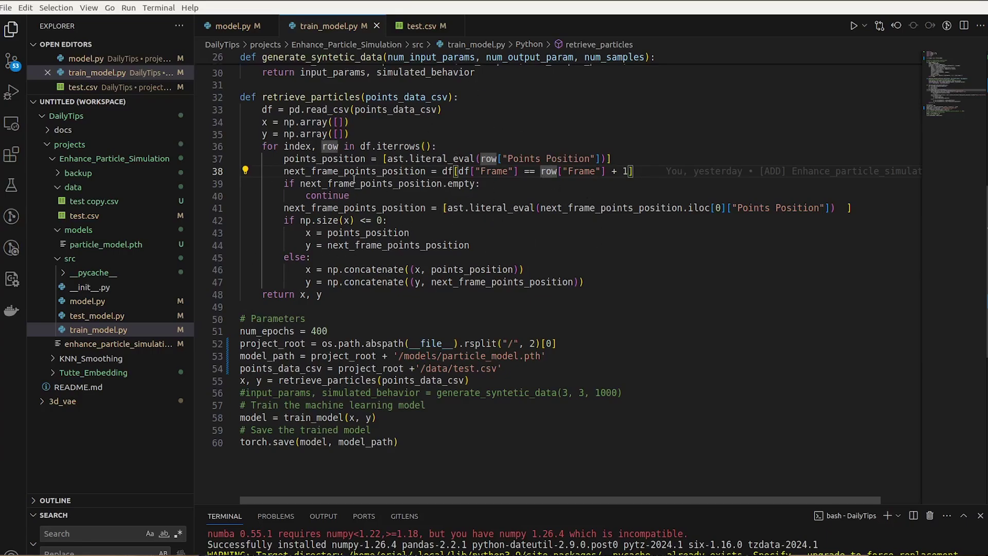
click(264, 123)
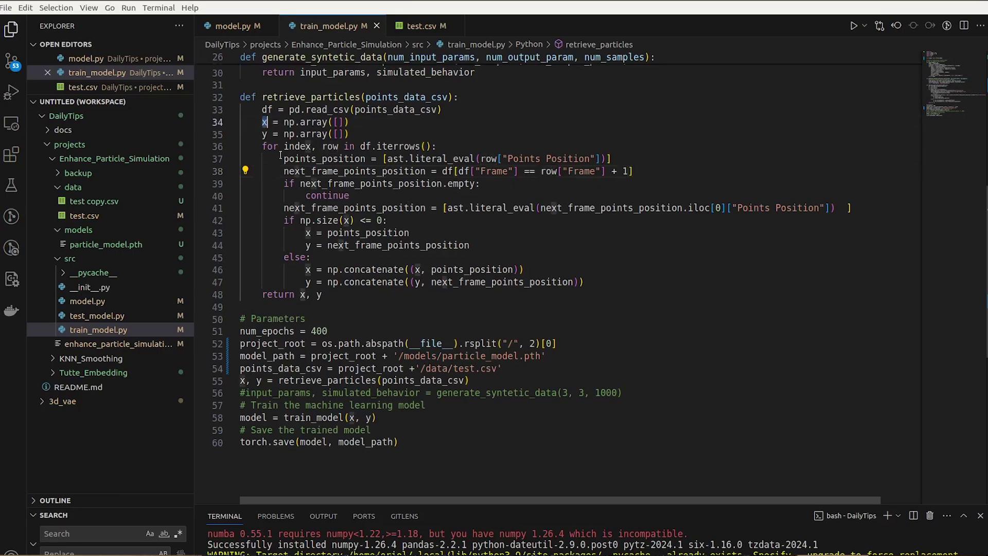
click(265, 133)
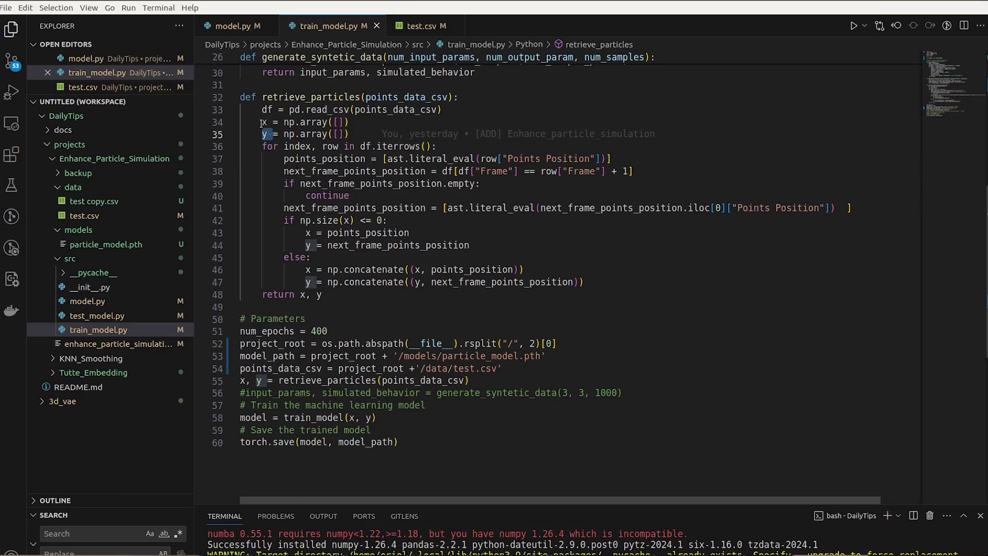
key(Up)
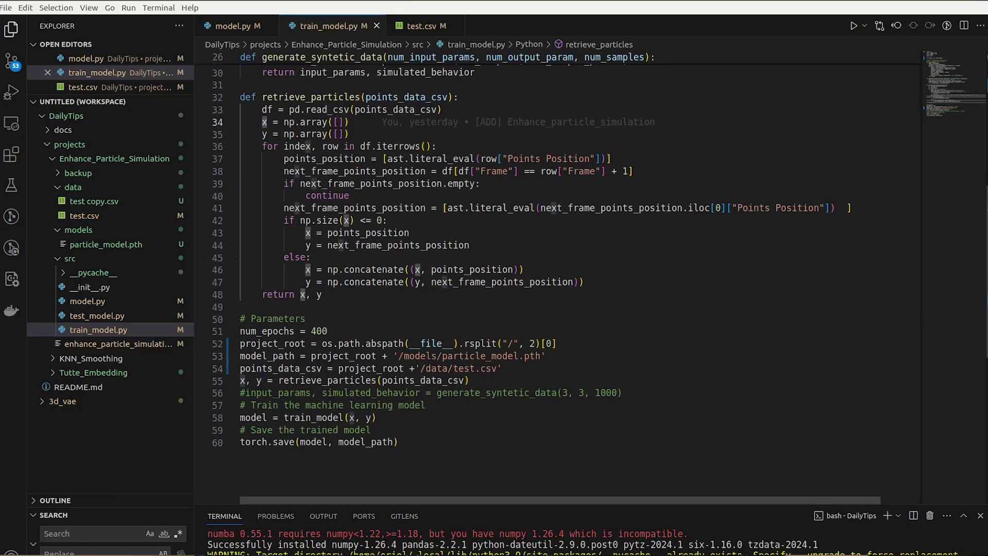
scroll(219, 262, down, 2)
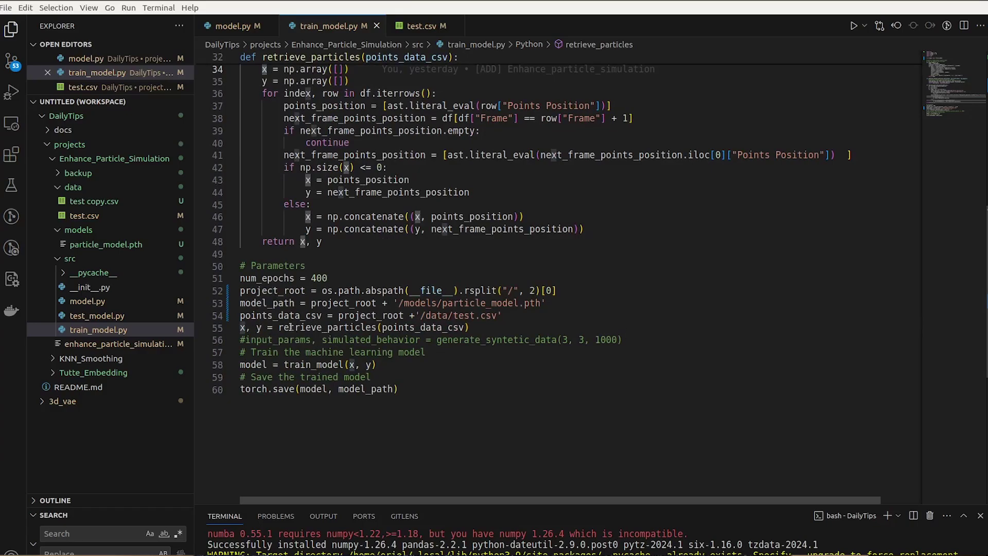
drag(266, 328, 240, 327)
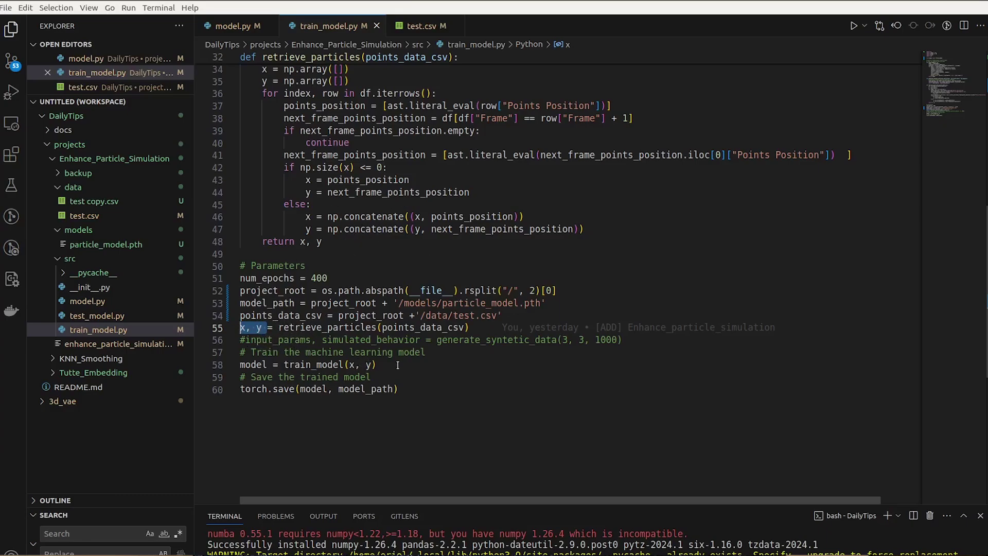
drag(397, 365, 327, 353)
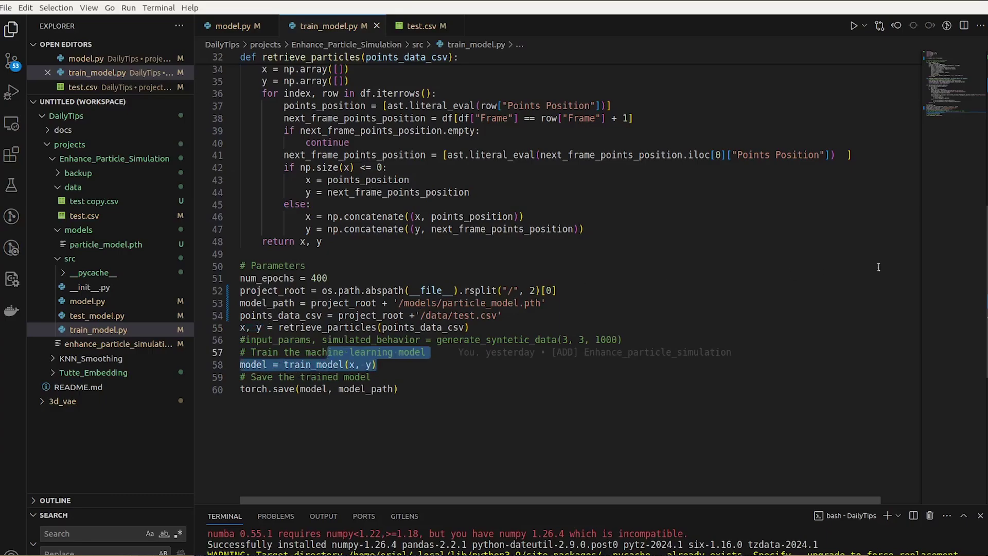
scroll(518, 286, up, 3)
scroll(517, 286, up, 2)
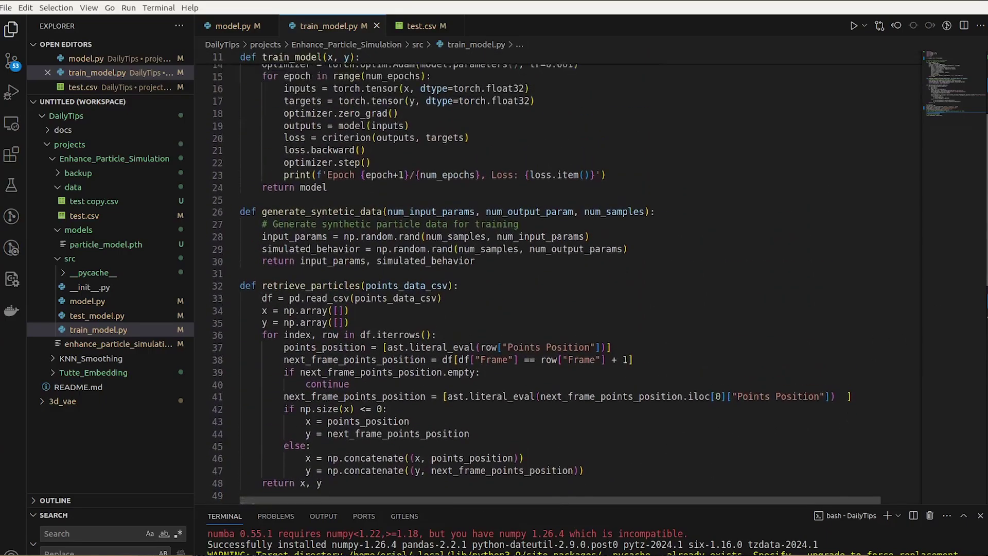
scroll(517, 285, up, 3)
scroll(517, 286, up, 1)
scroll(344, 174, up, 1)
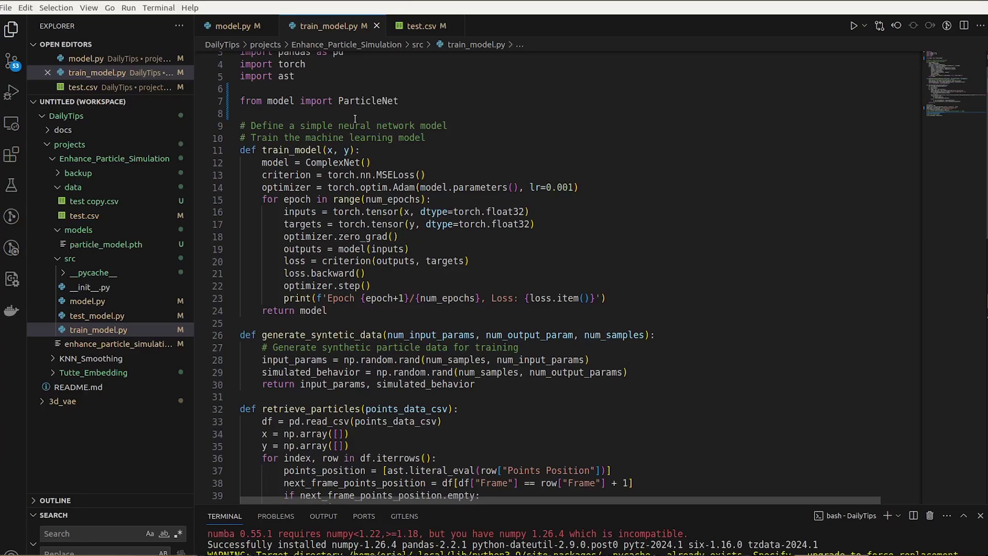
Replace ComplexNet with the imported ParticleNet on line 12 of train_model.py.
click(375, 102)
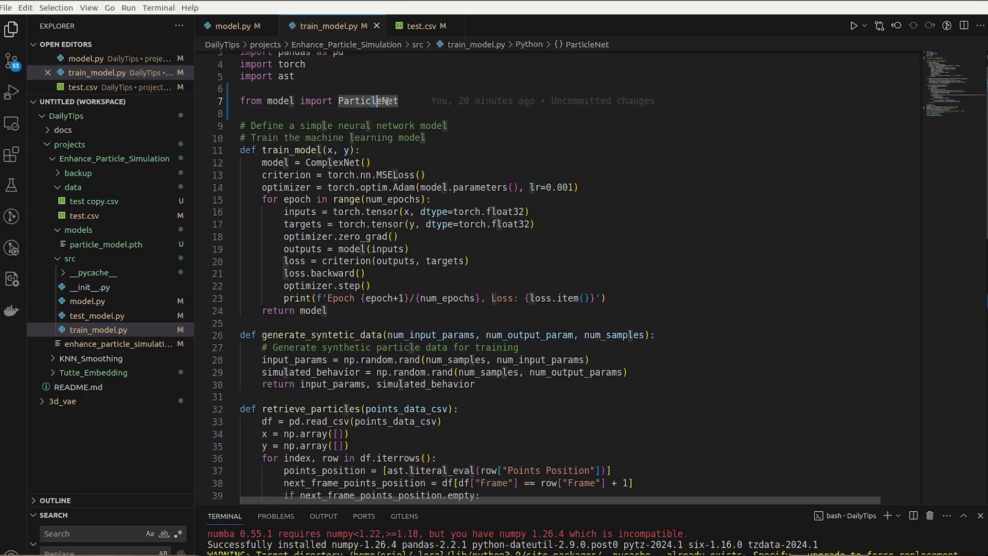
click(346, 163)
double_click(345, 163)
text(ParticleNet)
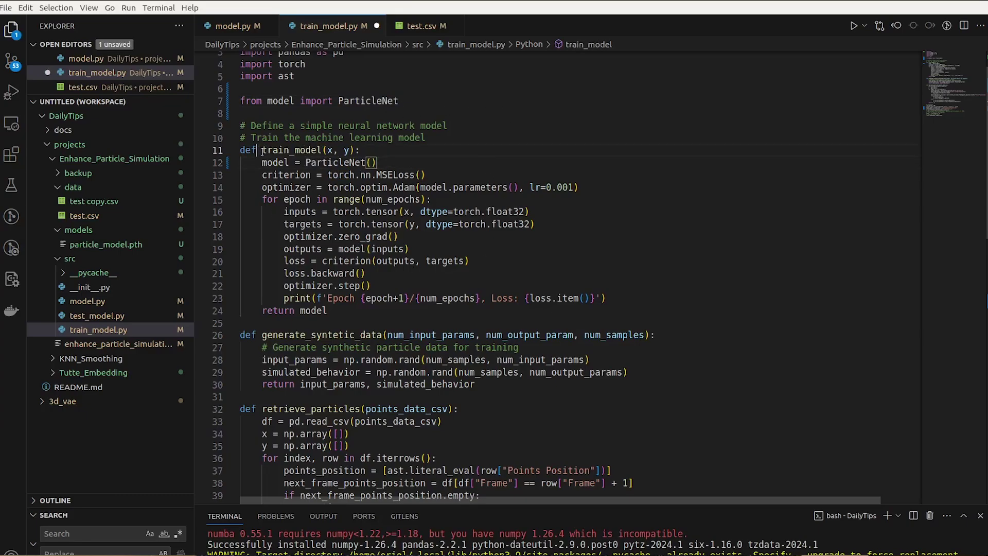
drag(261, 151, 294, 149)
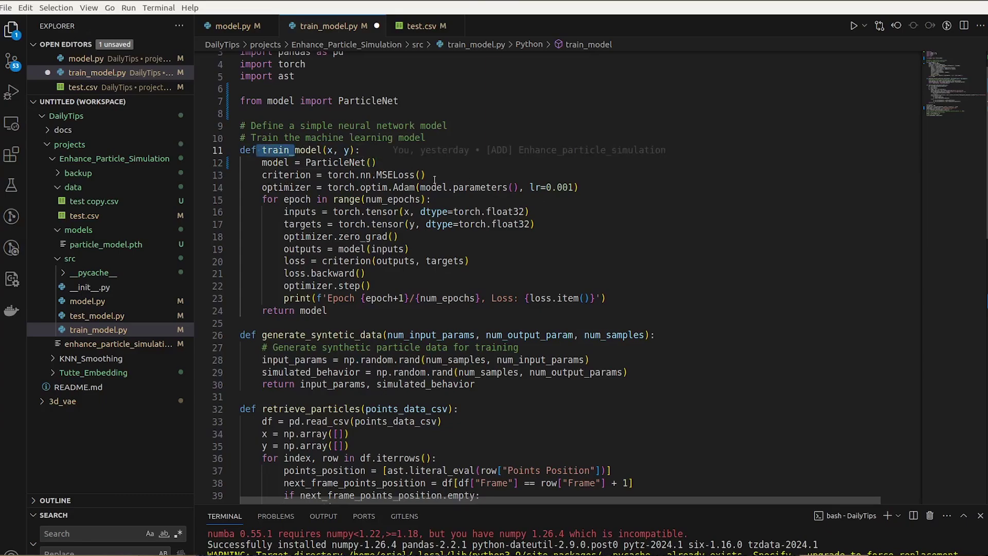
click(323, 162)
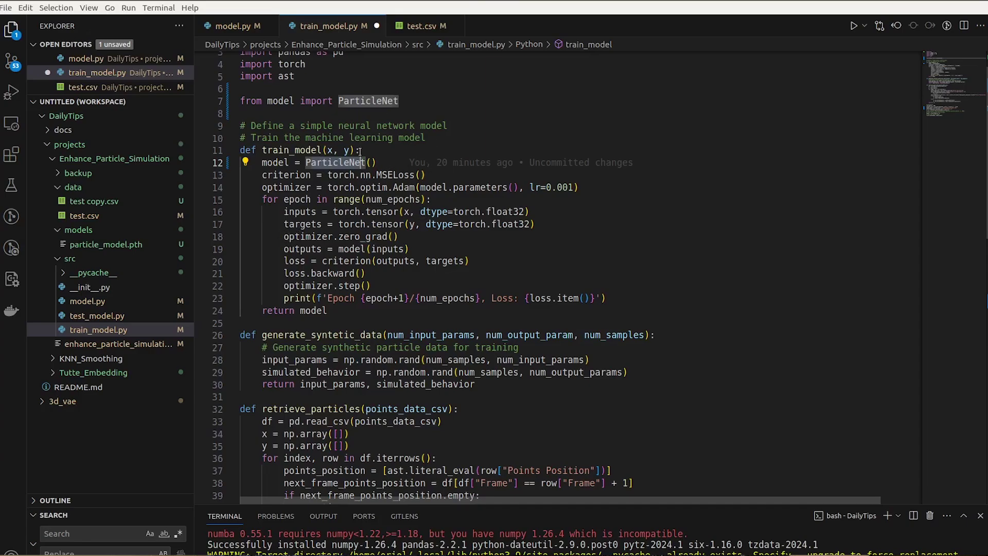
scroll(906, 160, up, 1)
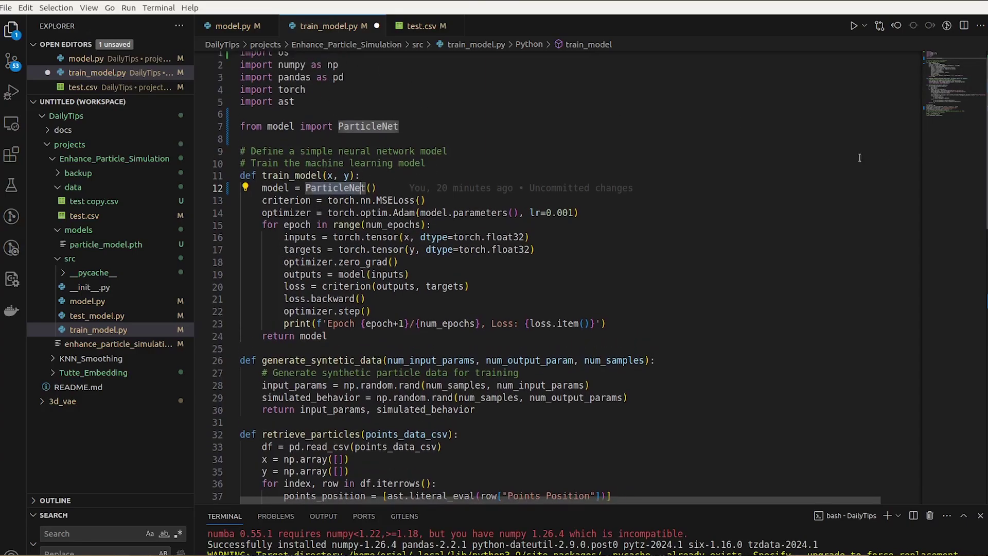
Review model.py's ParticleNet layer definitions, dropout uses and forward pass.
click(124, 302)
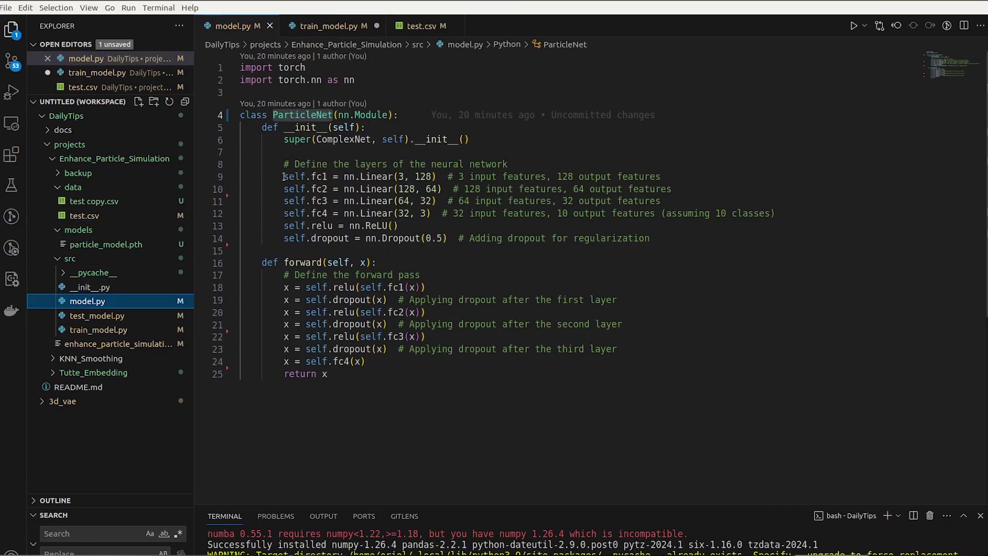
drag(354, 176, 442, 189)
mouse_move(355, 201)
mouse_down()
mouse_move(442, 214)
mouse_move(310, 225)
mouse_up()
double_click(321, 238)
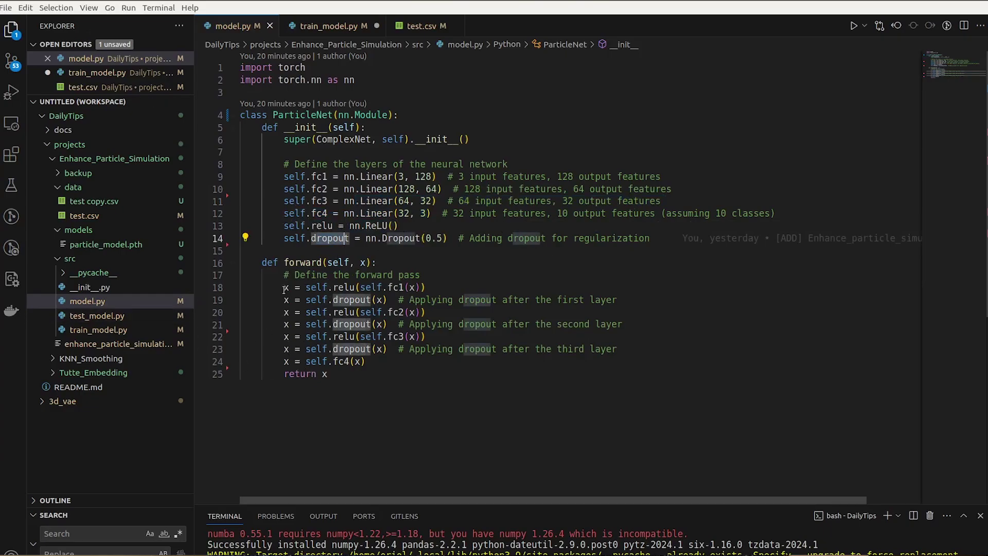
drag(284, 287, 333, 325)
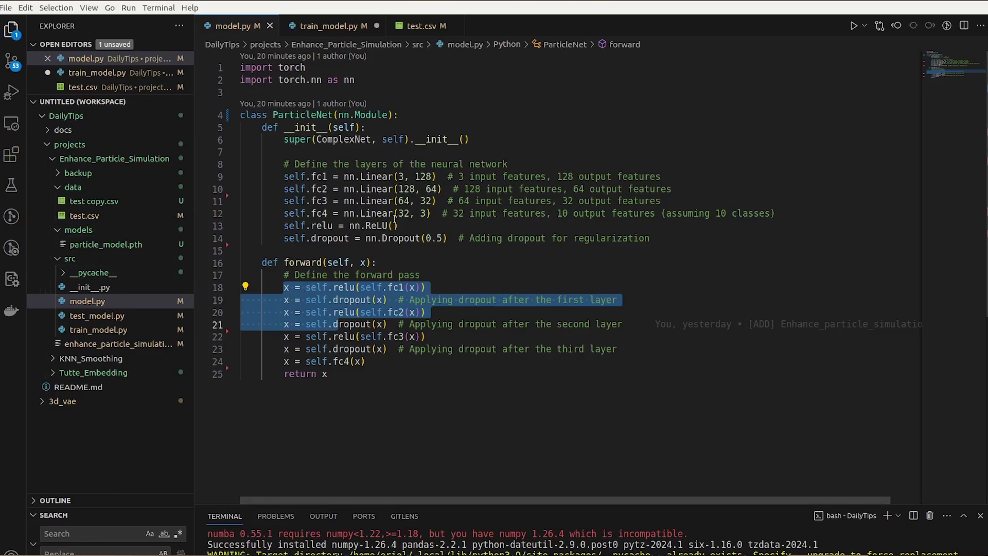
click(133, 301)
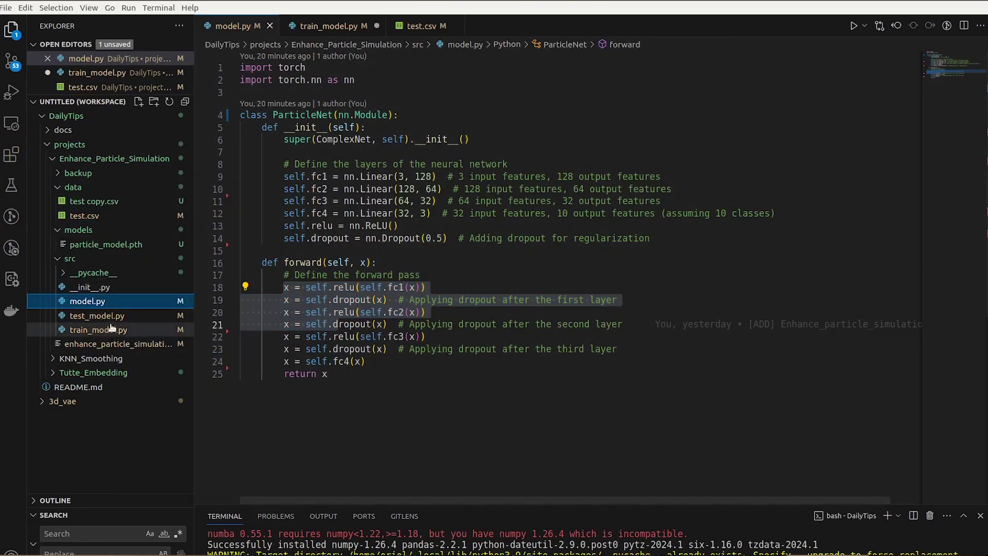
Walk through train_model.py's epoch loop and the input and target tensor lines.
click(112, 330)
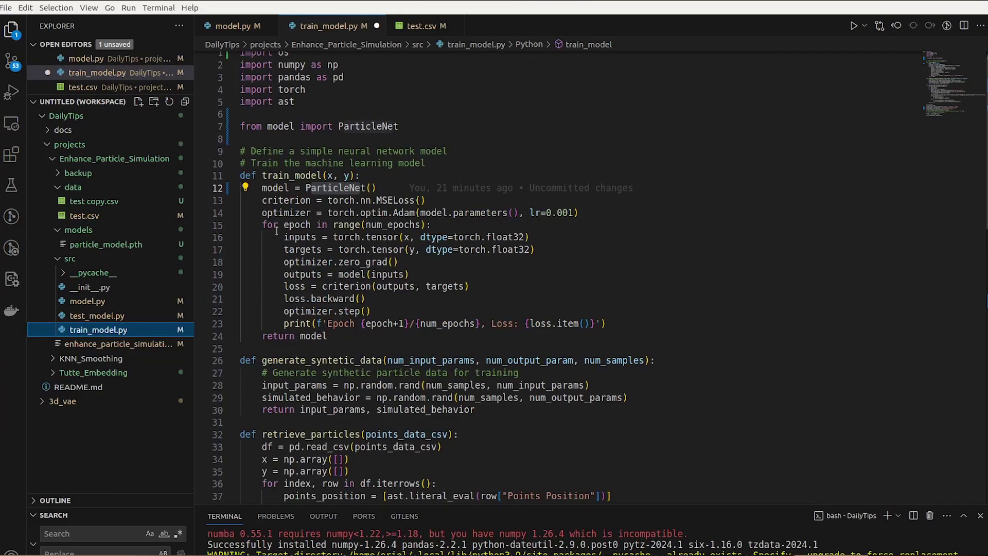
drag(263, 225, 398, 225)
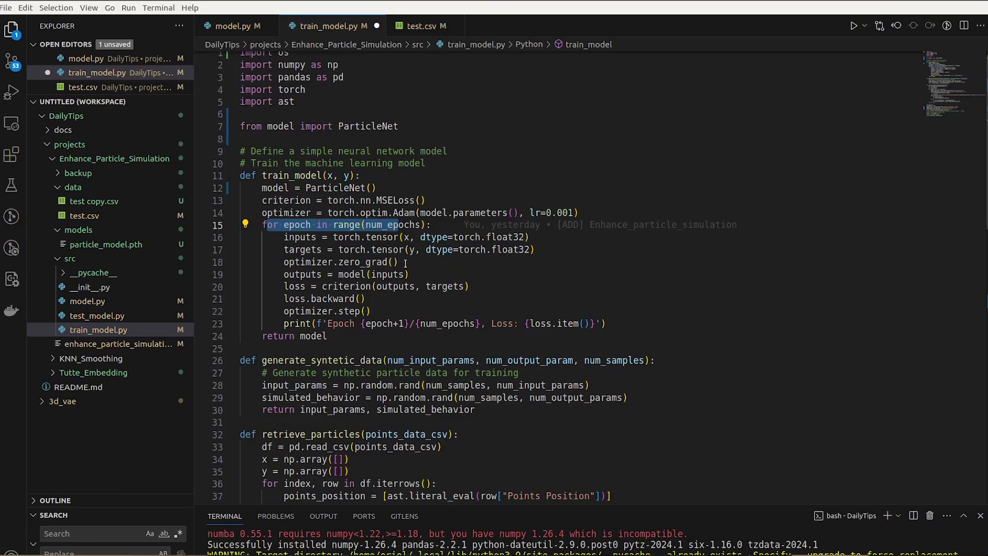
click(340, 240)
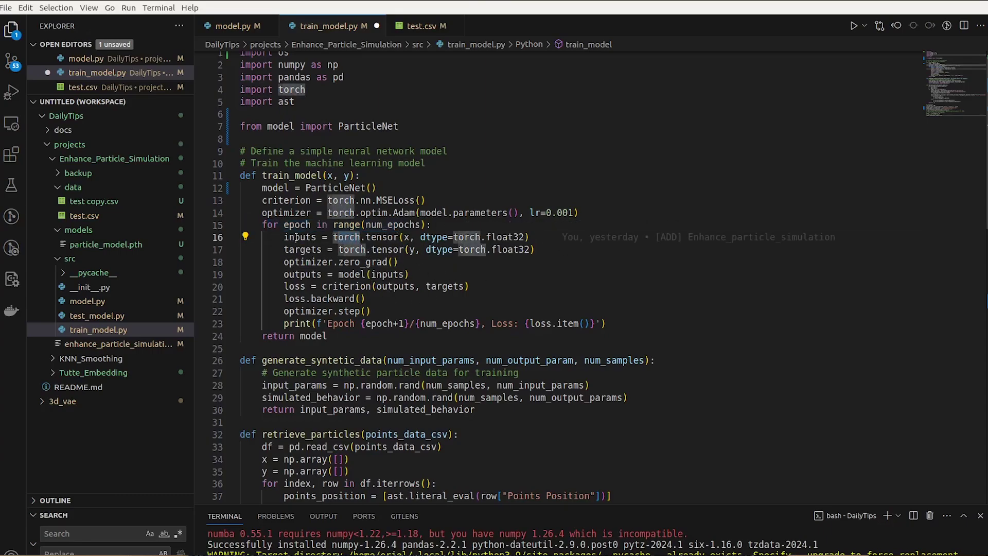
drag(284, 236, 323, 237)
click(406, 238)
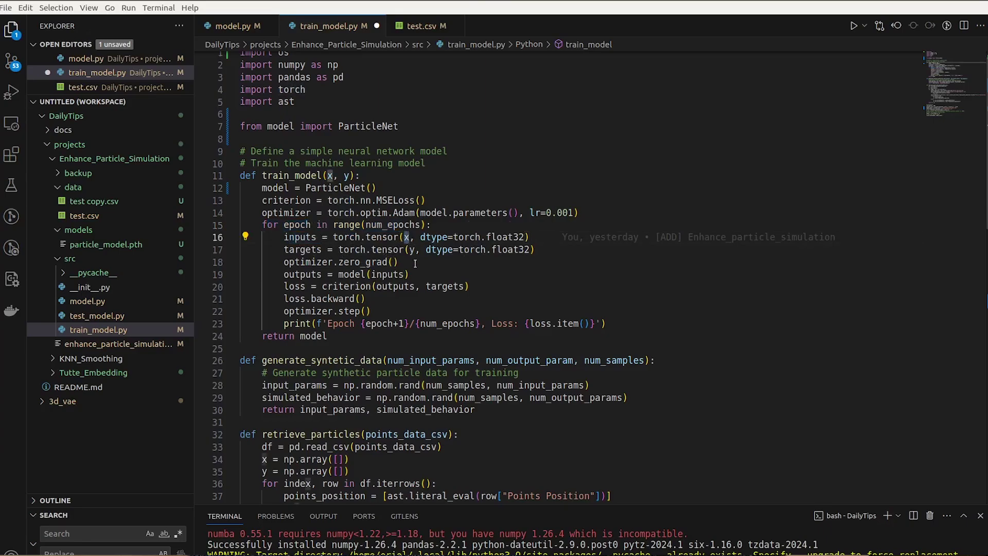
click(407, 249)
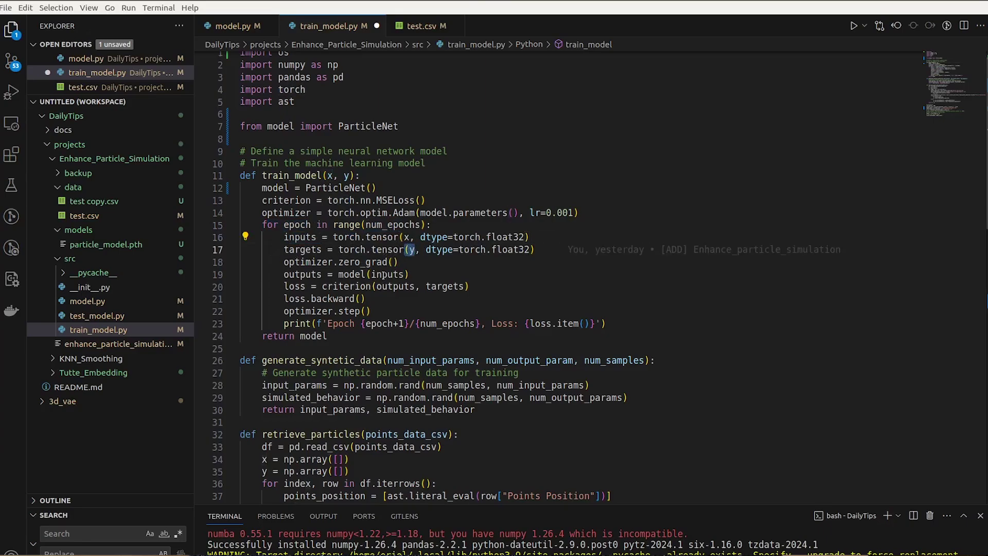
drag(340, 237, 354, 224)
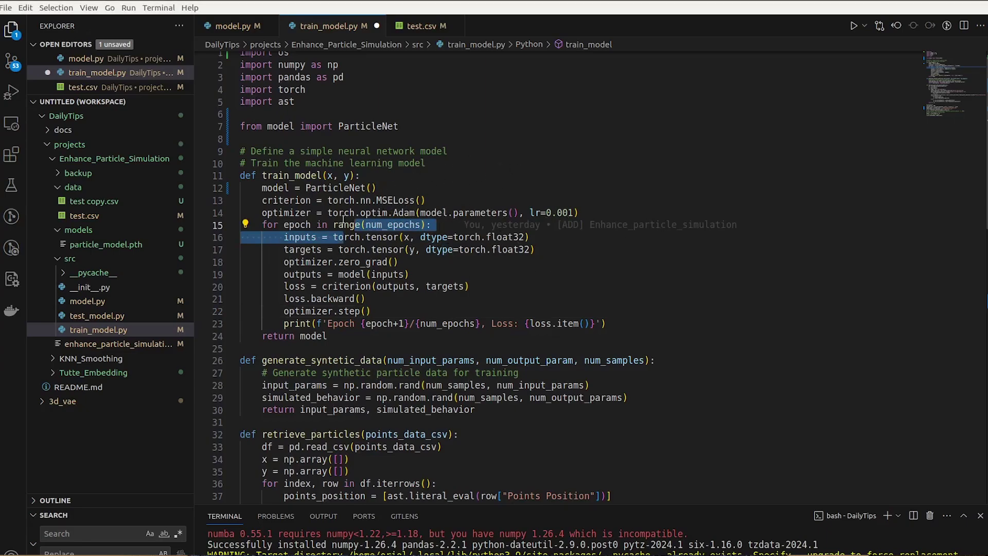
scroll(960, 268, down, 3)
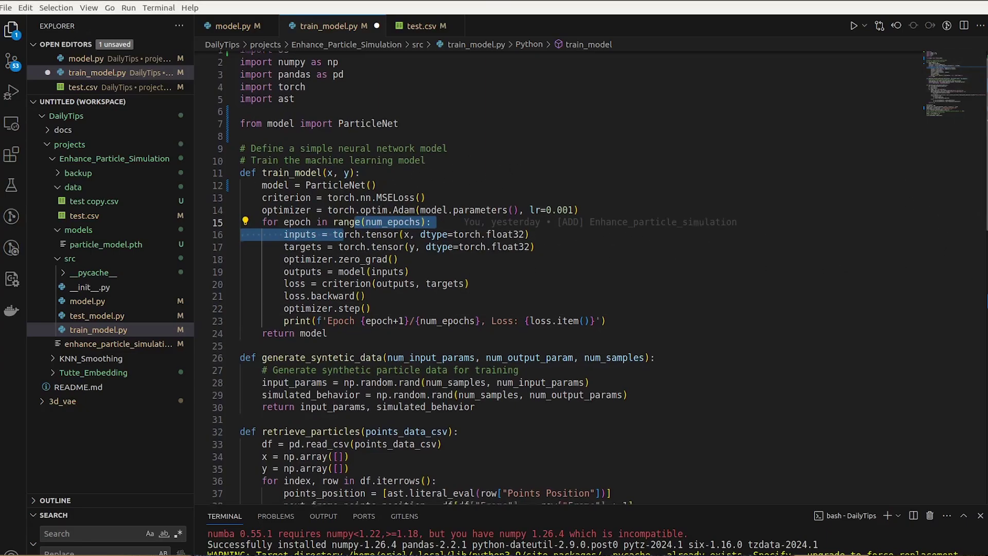
scroll(567, 277, down, 3)
scroll(566, 278, down, 5)
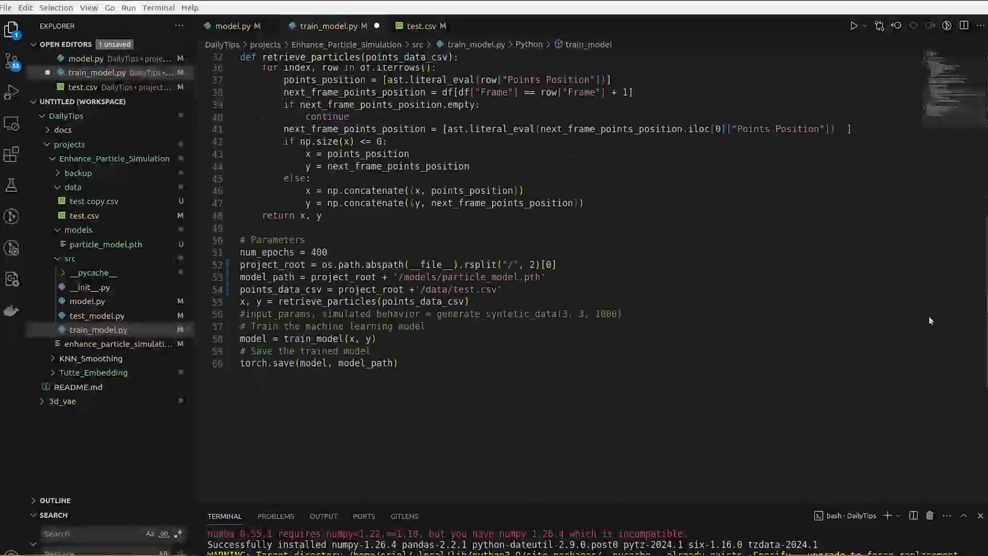
scroll(566, 277, up, 6)
scroll(567, 277, up, 3)
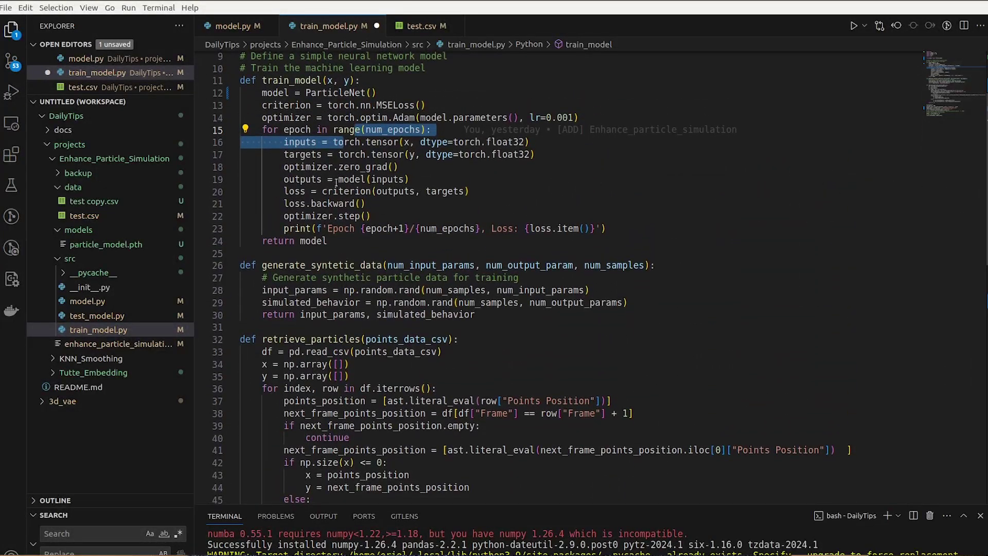
scroll(501, 226, up, 1)
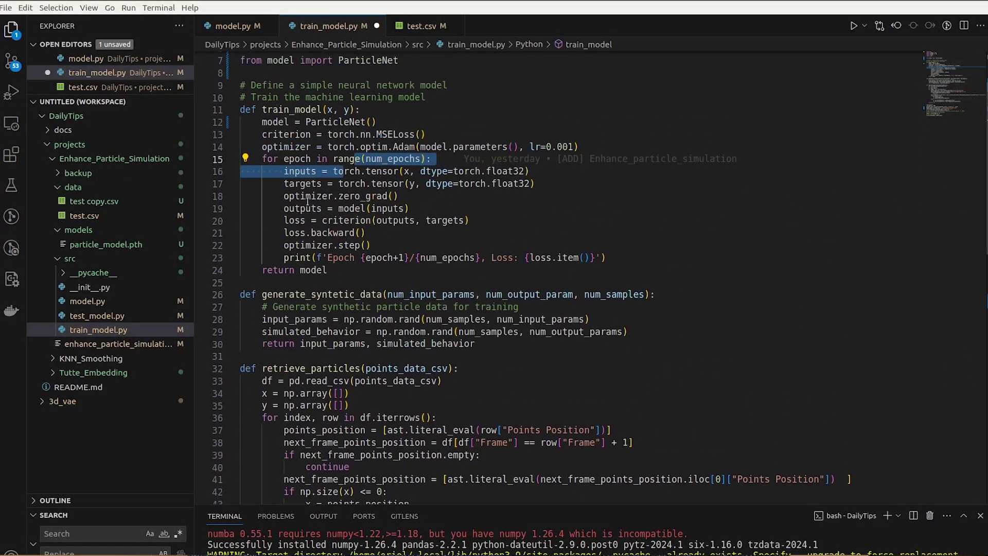
Highlight the forward pass, loss, backward pass, optimizer step and print lines.
drag(300, 196, 361, 220)
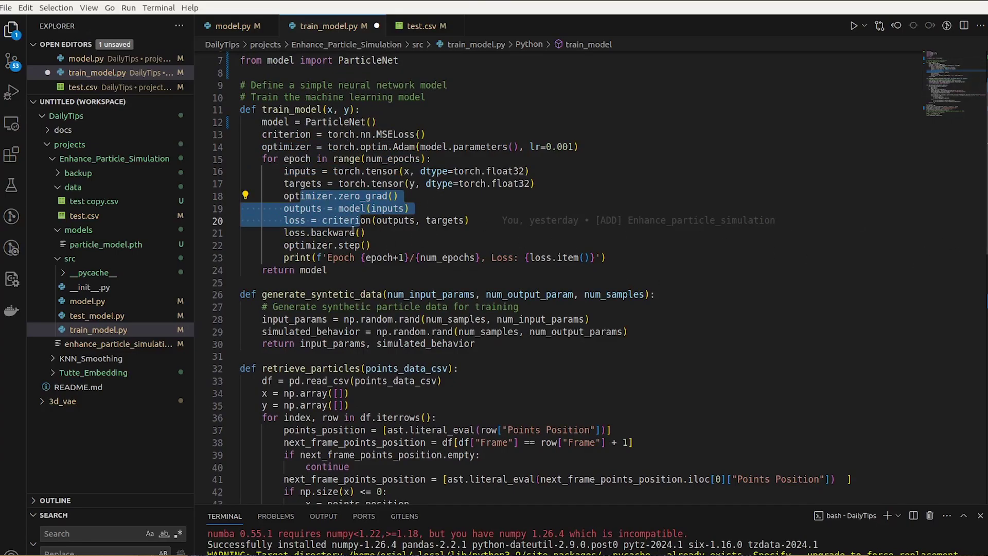
scroll(386, 309, up, 3)
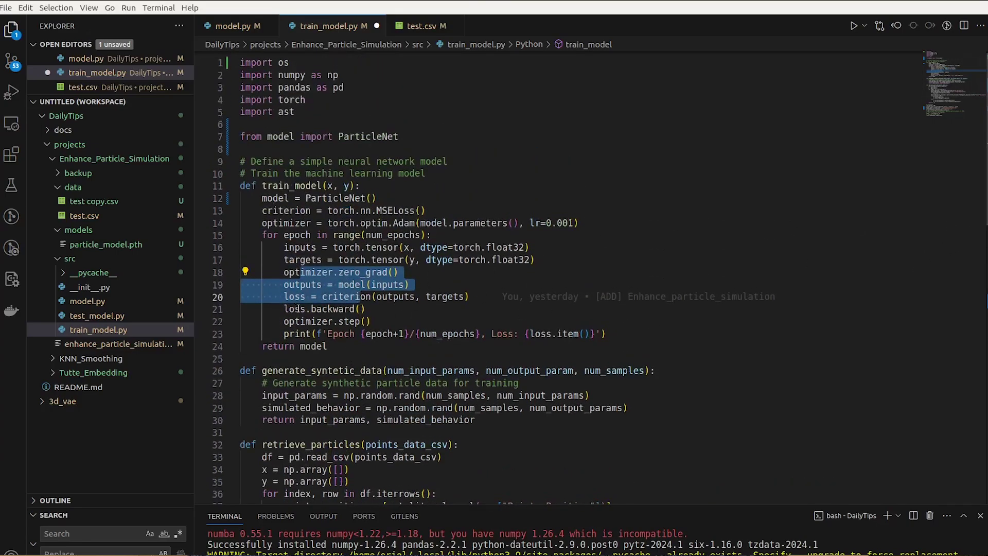
click(392, 317)
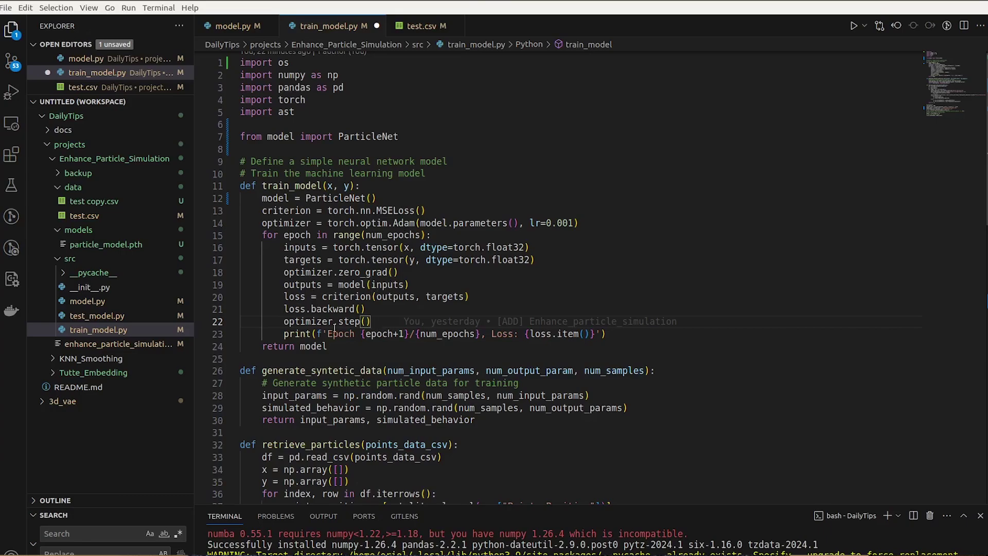
key(Up)
key(shift+Left)
key(shift+Left)
key(shift+Left)
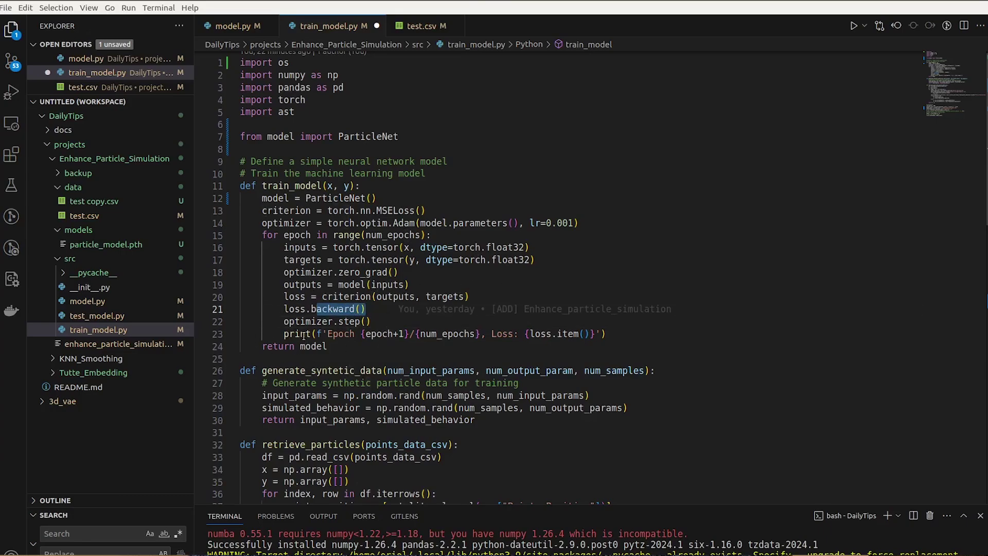
drag(391, 333, 306, 309)
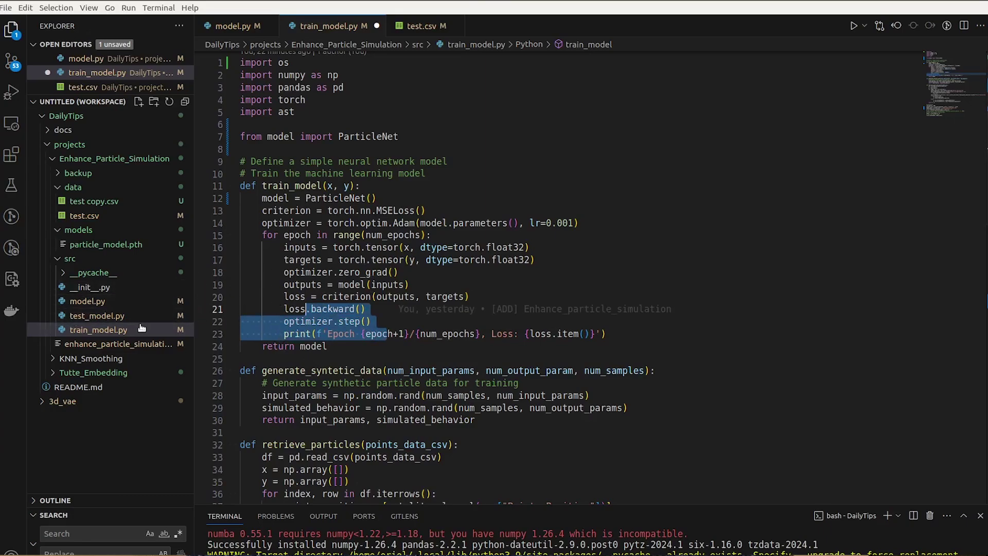
scroll(541, 494, down, 2)
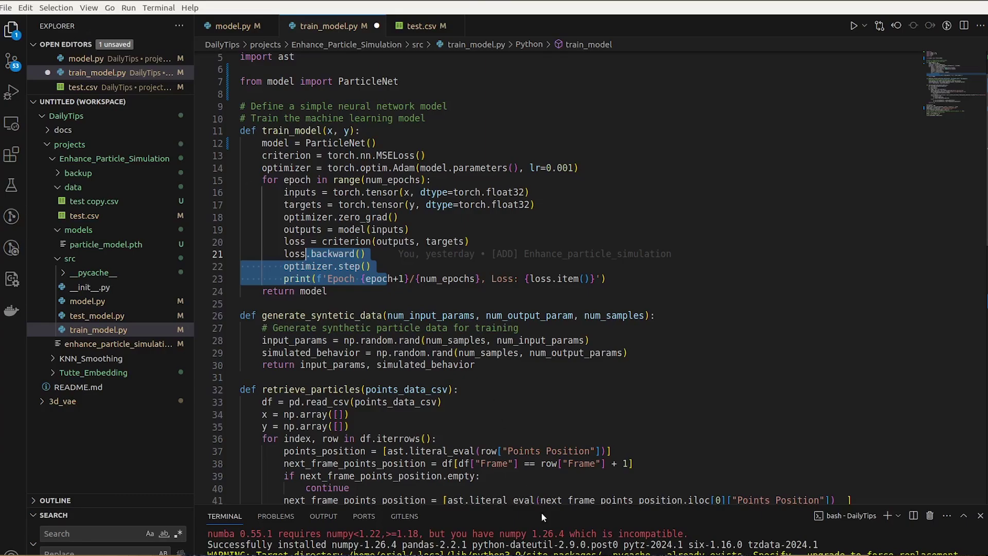
Enlarge the terminal panel and save train_model.py.
drag(542, 509, 541, 324)
click(463, 229)
key(ctrl+s)
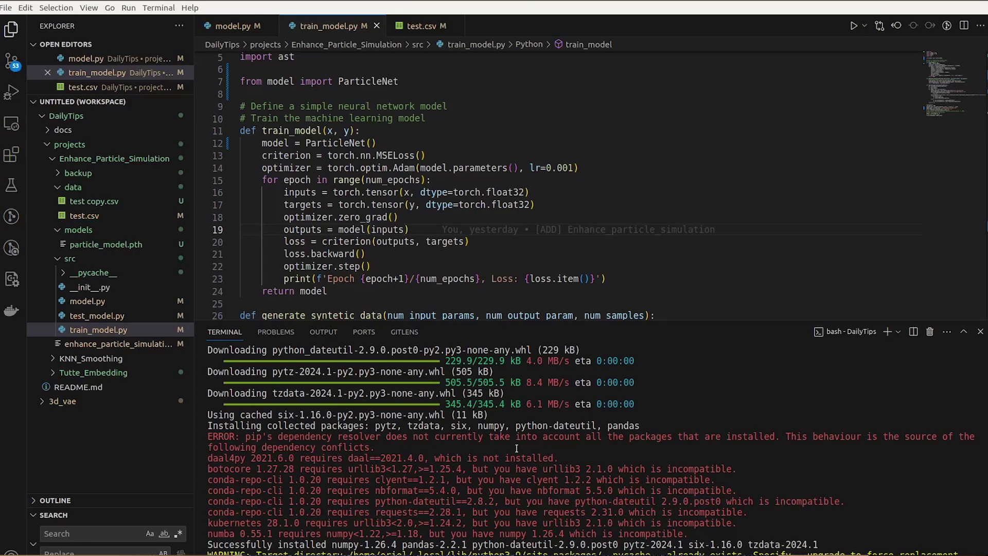
Run train_model.py in the terminal using its copied file path.
right_click(104, 330)
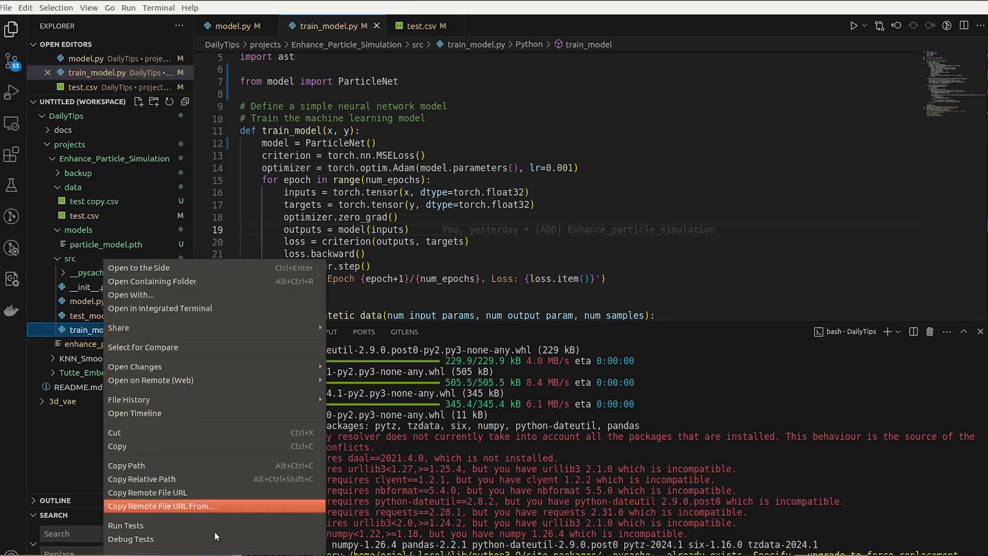
click(191, 467)
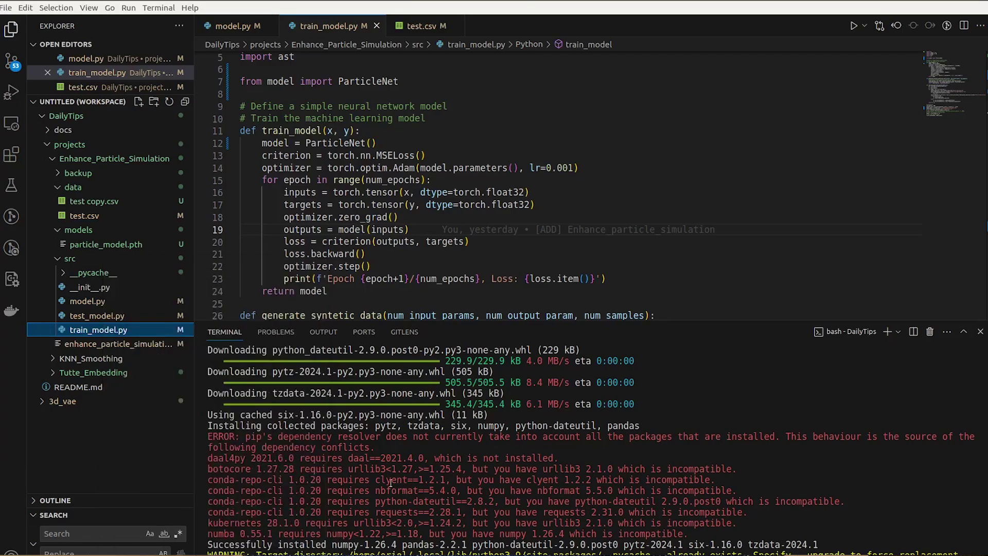
click(420, 490)
text(python)
text(/home/oriol/tools/DailyTips/projects/Enhance_Particle_Simulation/src/train_model.py)
key(Return)
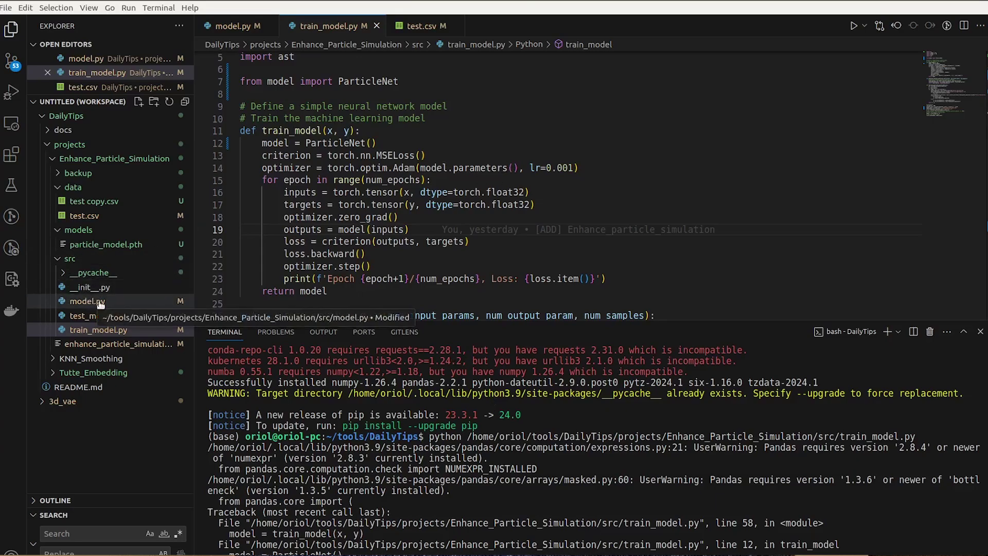
Change model.py's super() call from ComplexNet to ParticleNet and save.
click(115, 301)
double_click(292, 116)
key(ctrl+c)
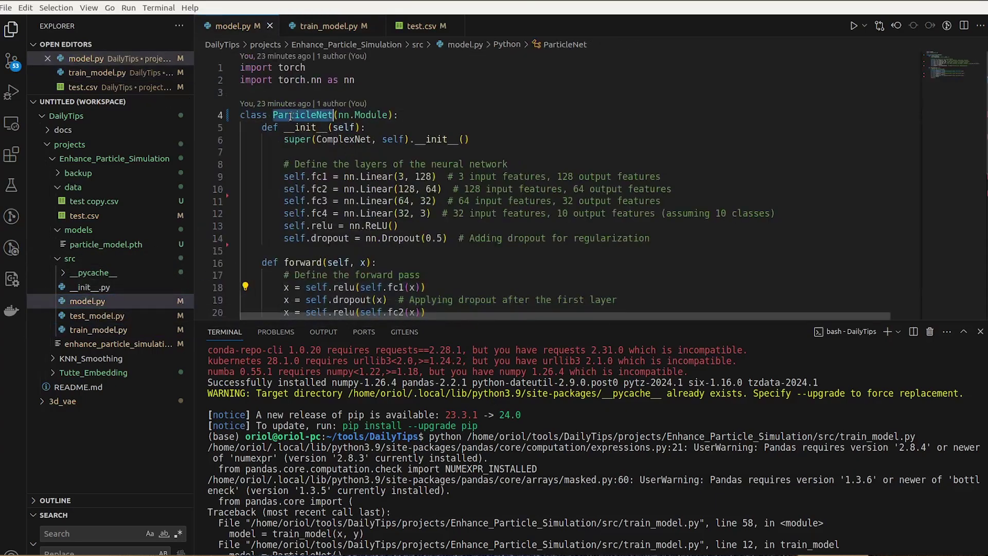
double_click(349, 139)
key(ctrl+v)
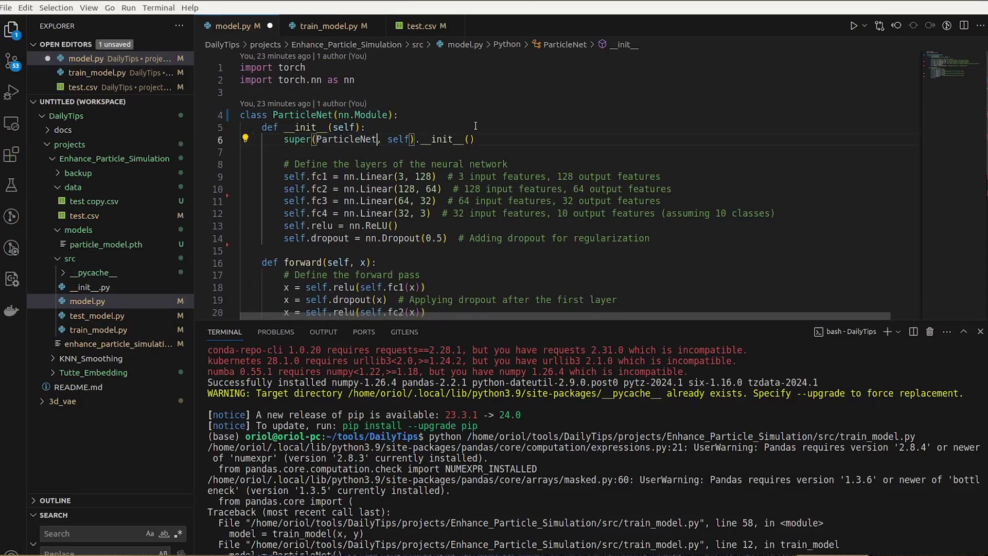
key(Up)
key(ctrl+s)
Rerun the previous training command in the terminal.
click(487, 489)
key(Up)
key(Return)
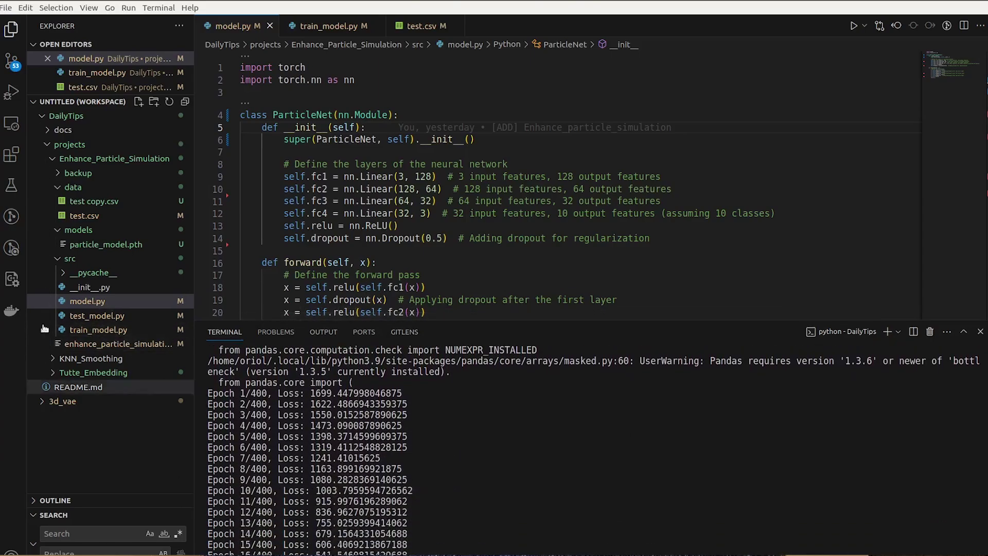
Glance at test_model.py, then return to train_model.py while training runs.
click(87, 331)
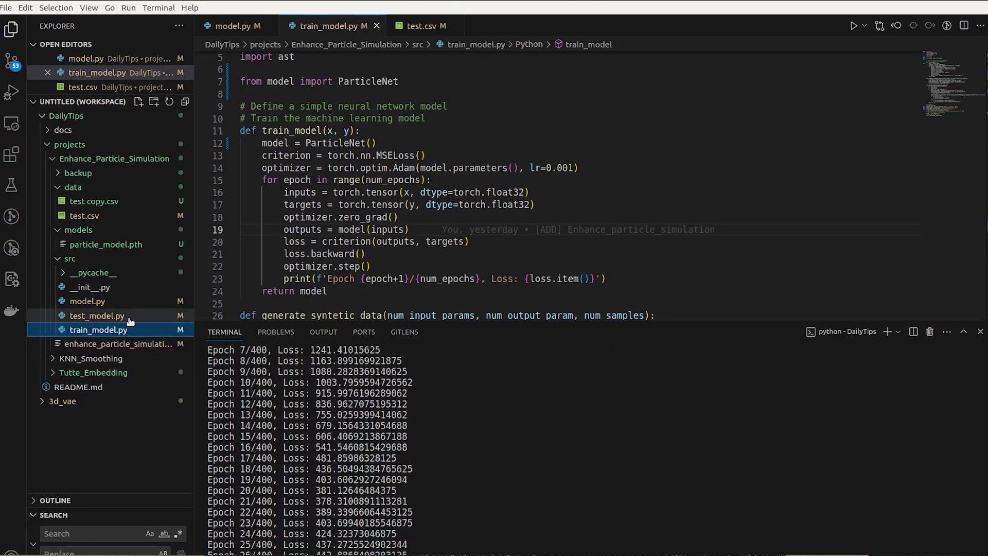
click(128, 316)
click(123, 344)
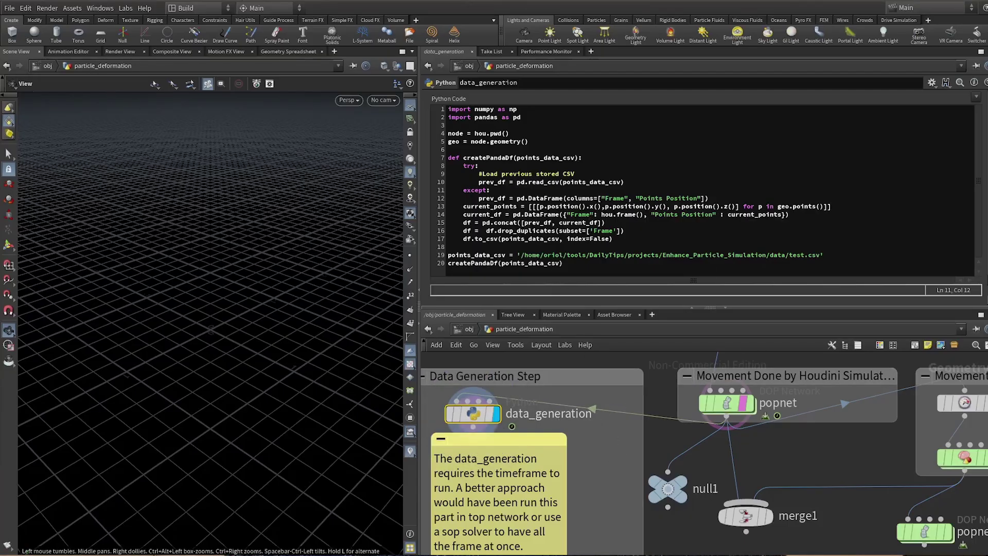
Pan to the machine learning group and set timeshift1's Frame to 1.
middle_drag(844, 472, 670, 443)
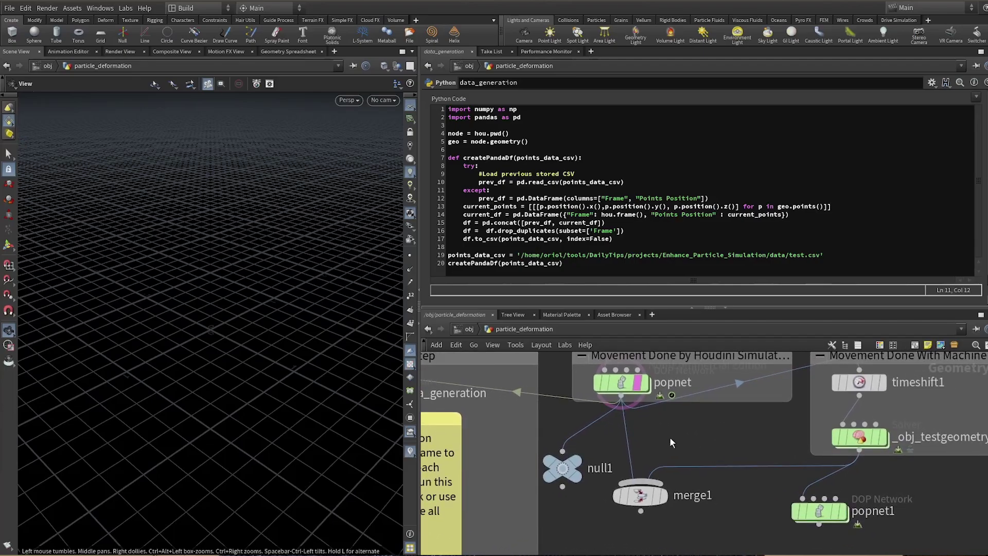
mouse_move(752, 430)
middle_down()
mouse_move(660, 440)
mouse_move(592, 472)
mouse_move(626, 476)
middle_up()
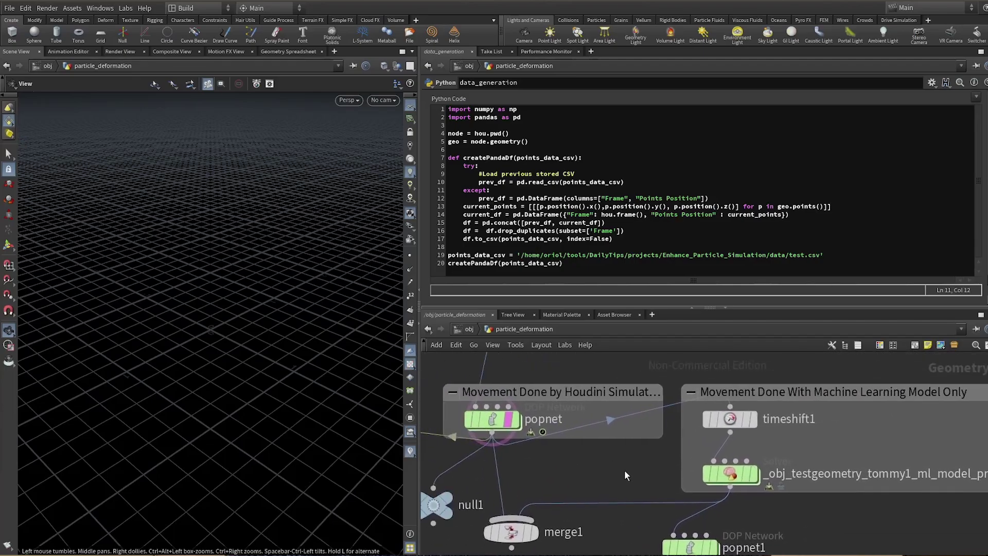
drag(740, 418, 751, 443)
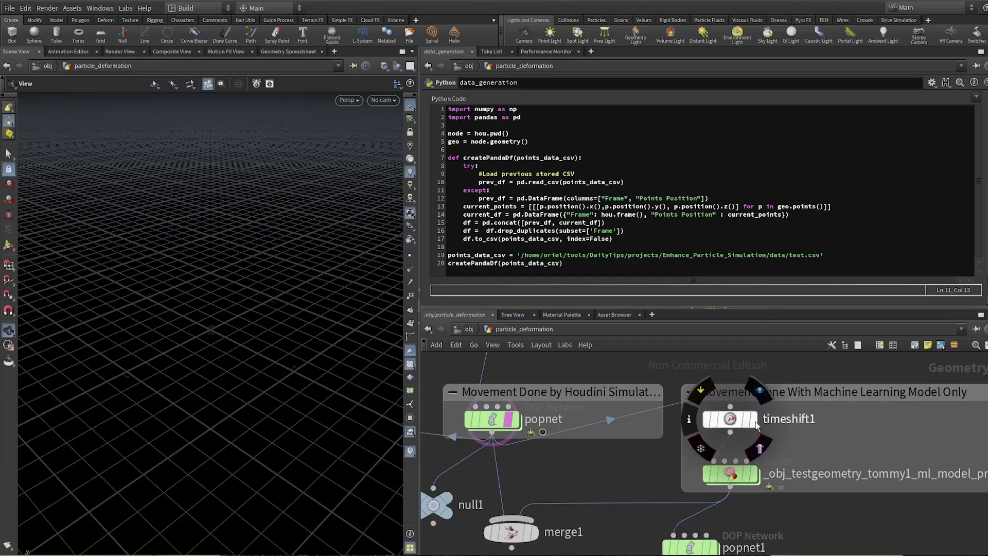
click(730, 419)
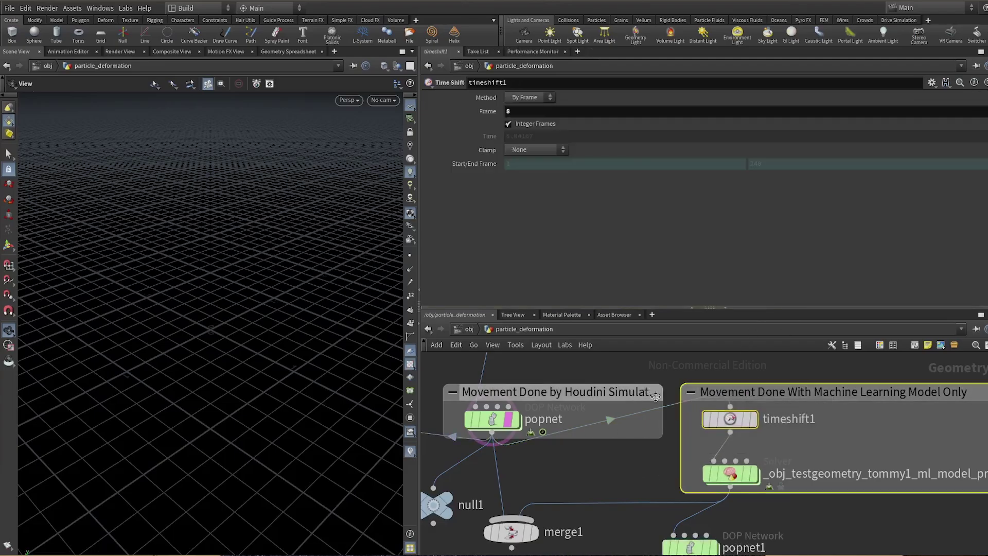
click(754, 418)
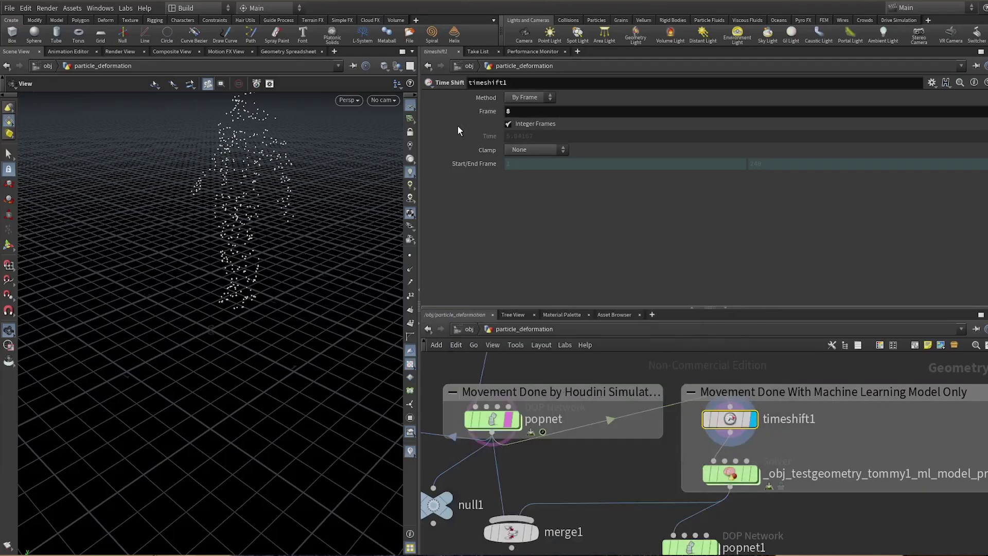
click(540, 111)
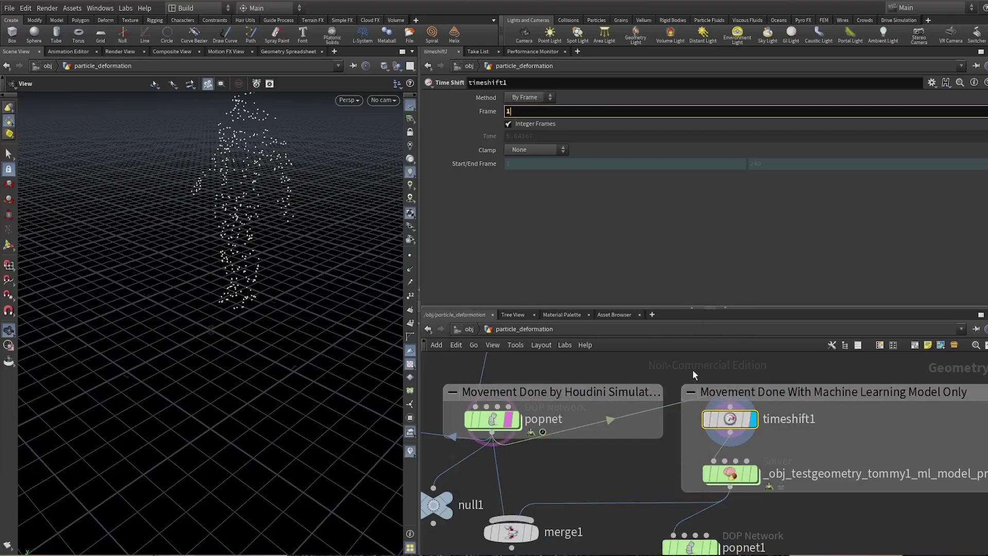
text(1)
key(Return)
key(h)
Compare timeshift1 and popnet particle figures via template flags, then reselect timeshift1.
drag(272, 312, 186, 408)
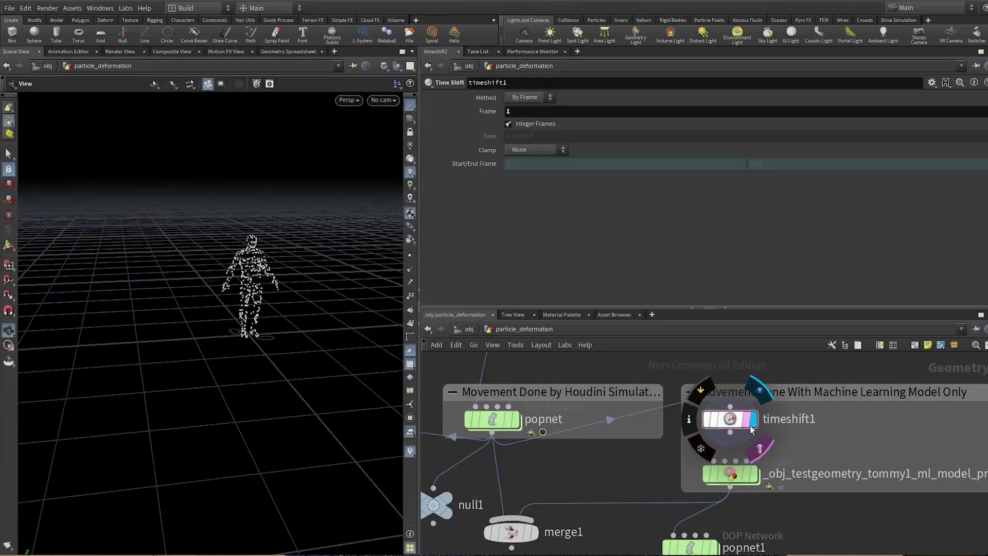
click(760, 448)
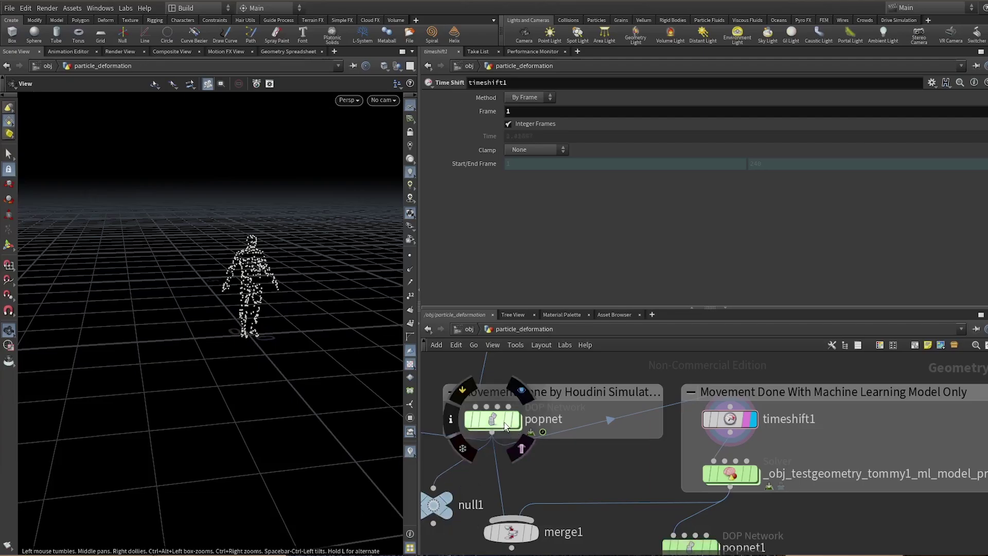
click(522, 448)
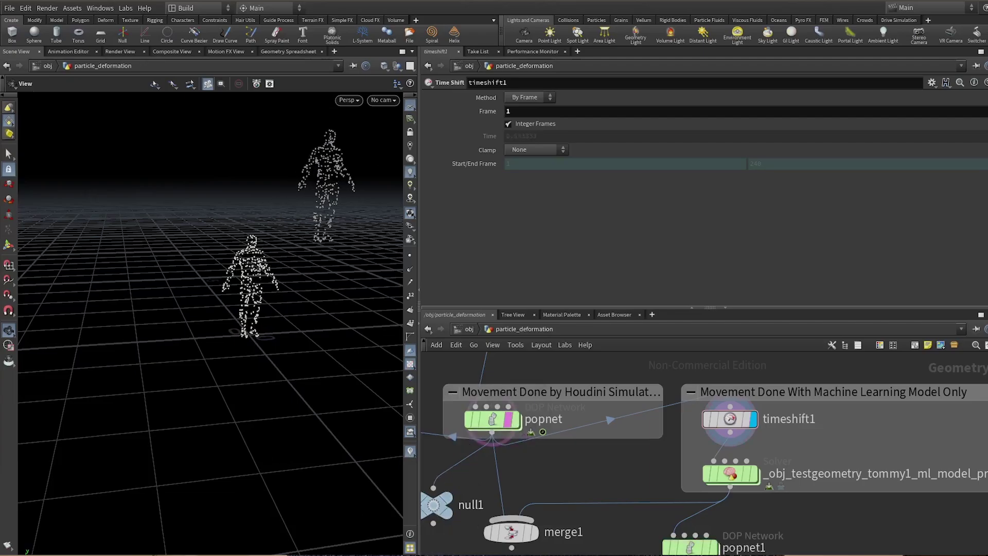
drag(232, 340, 258, 382)
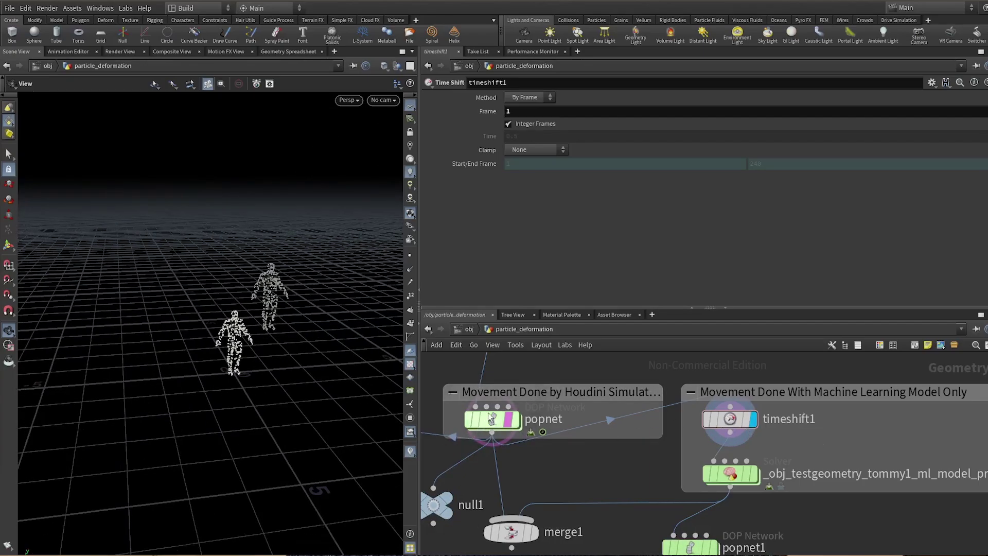
click(520, 449)
click(782, 420)
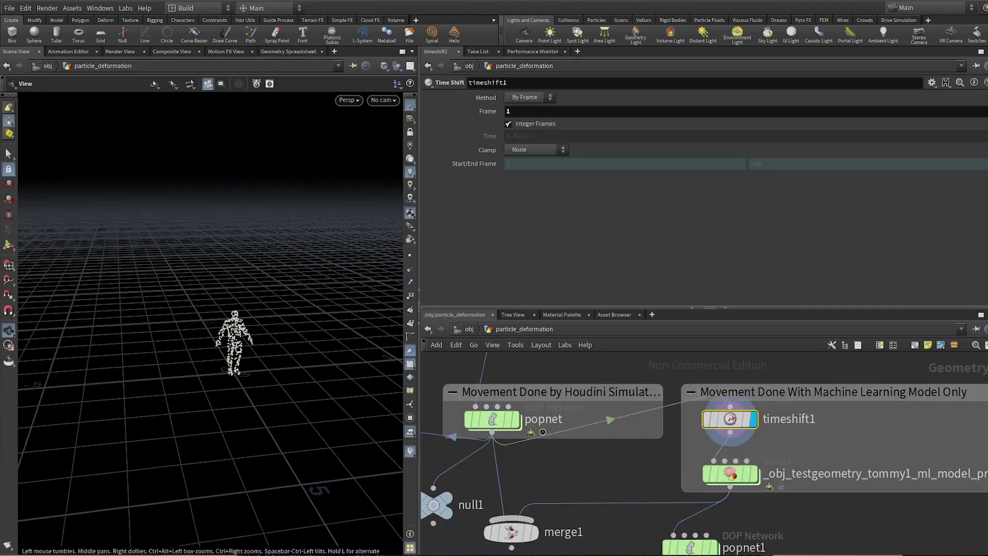
Select and centre the ML model Solver, then dive inside to ml_model_predict.
click(728, 484)
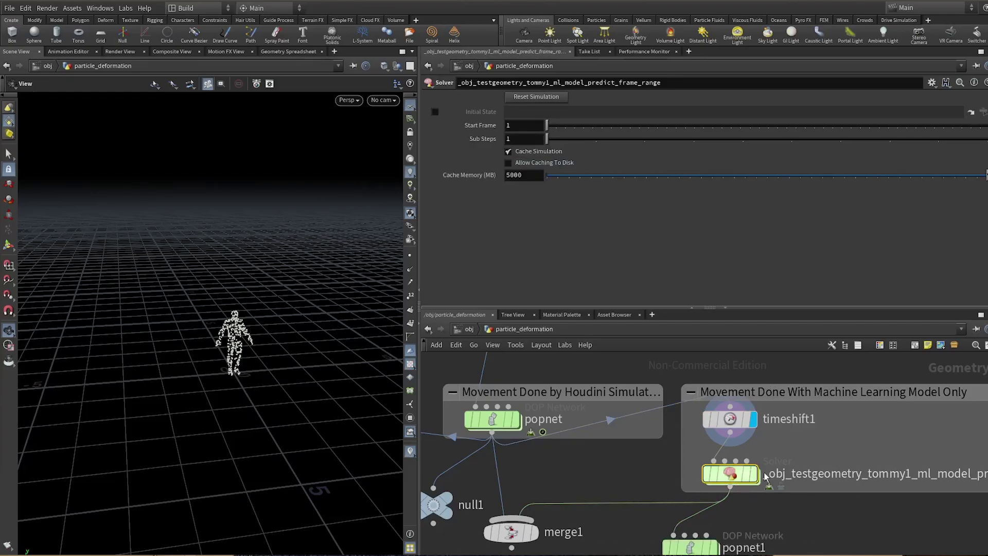
middle_drag(736, 485, 611, 467)
double_click(610, 467)
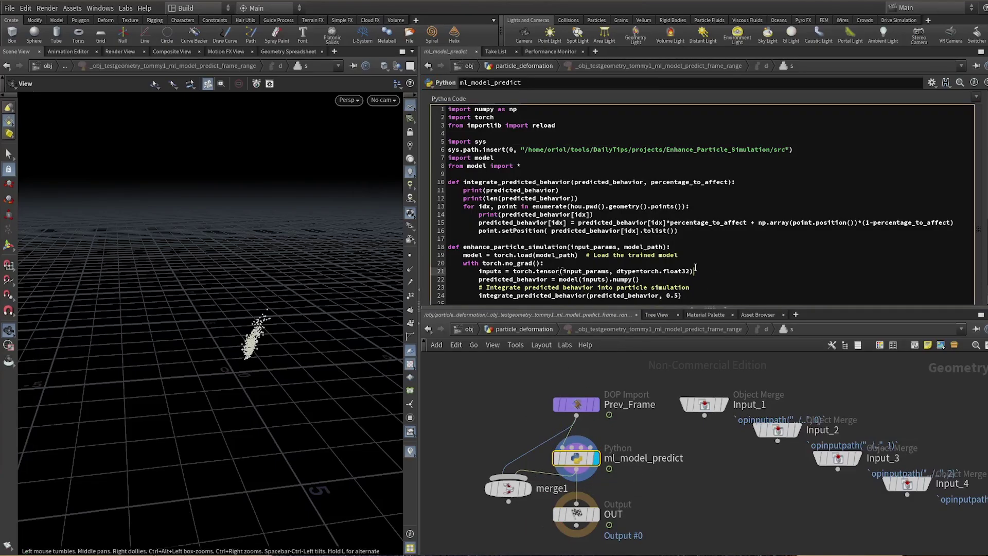
Open ml_model_predict's Python code in a floating editor and enlarge it.
key(alt+e)
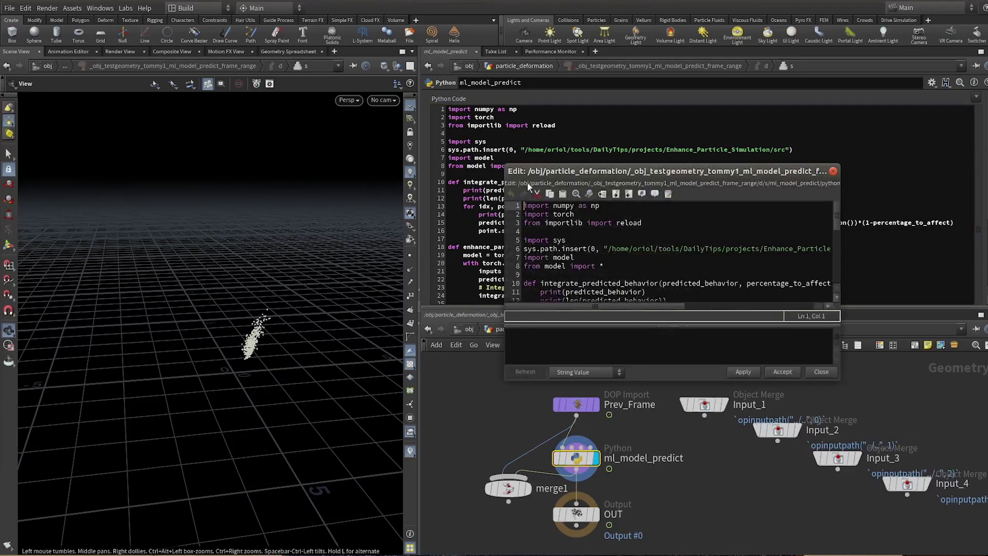
drag(510, 168, 190, 63)
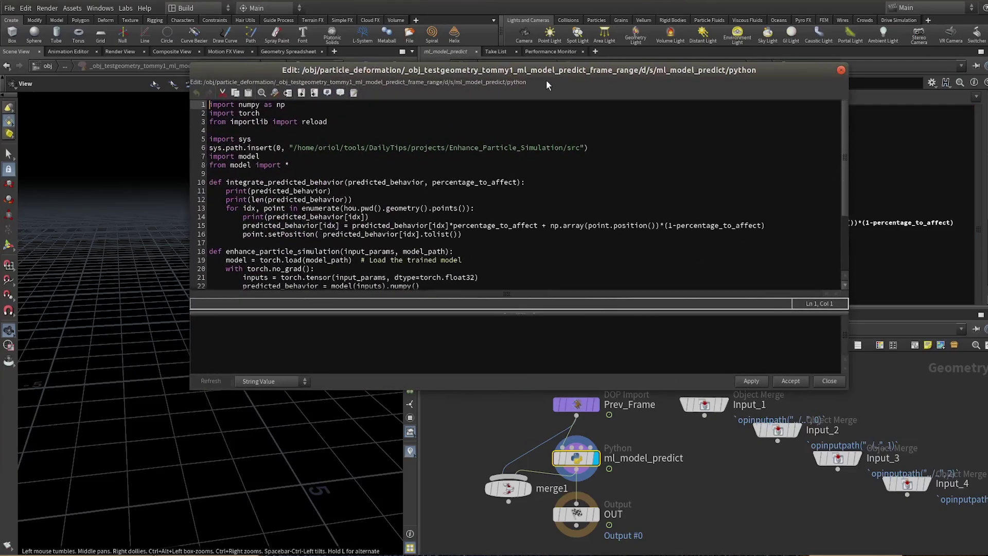
drag(549, 71, 424, 100)
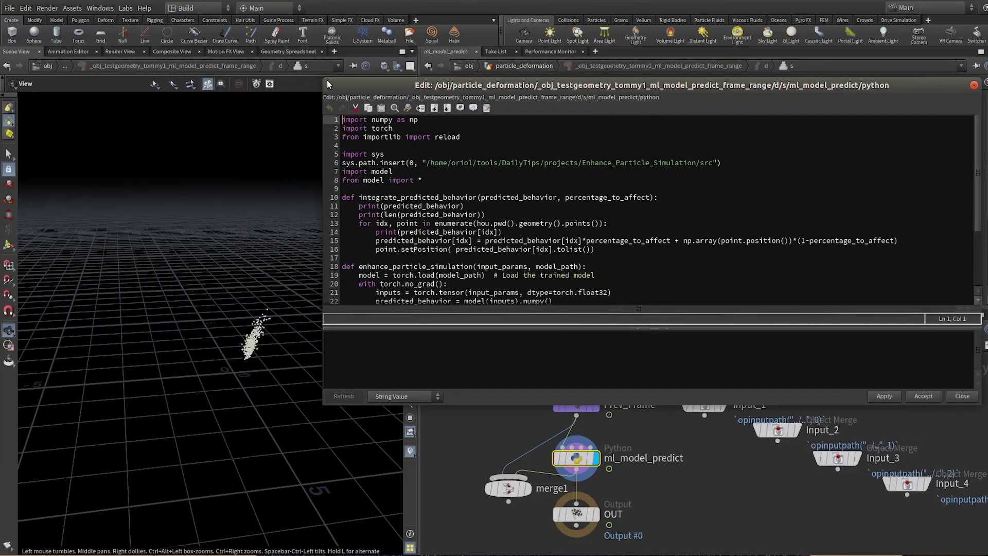
mouse_move(326, 80)
mouse_down()
mouse_move(383, 75)
mouse_move(205, 22)
mouse_up()
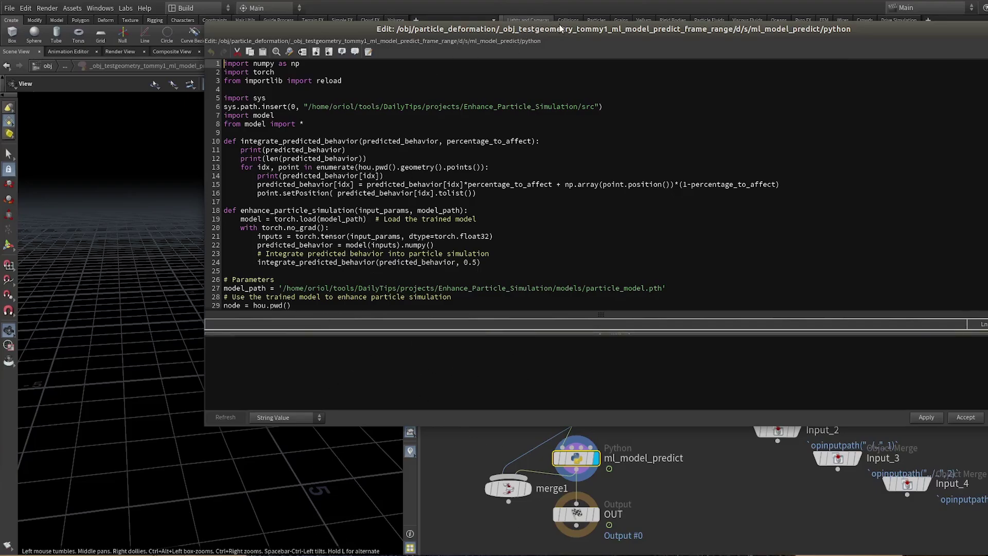
drag(561, 28, 503, 50)
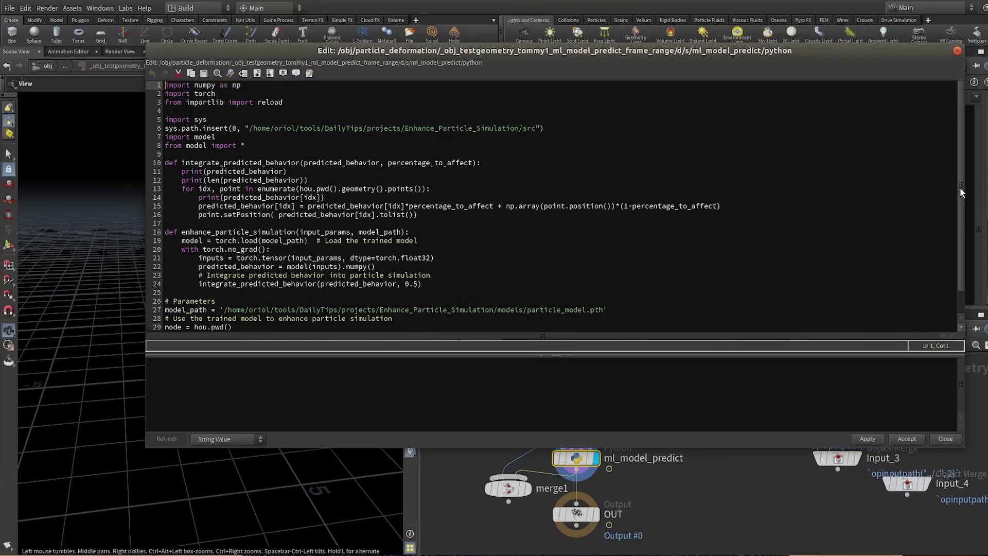
drag(961, 189, 961, 198)
scroll(482, 220, down, 1)
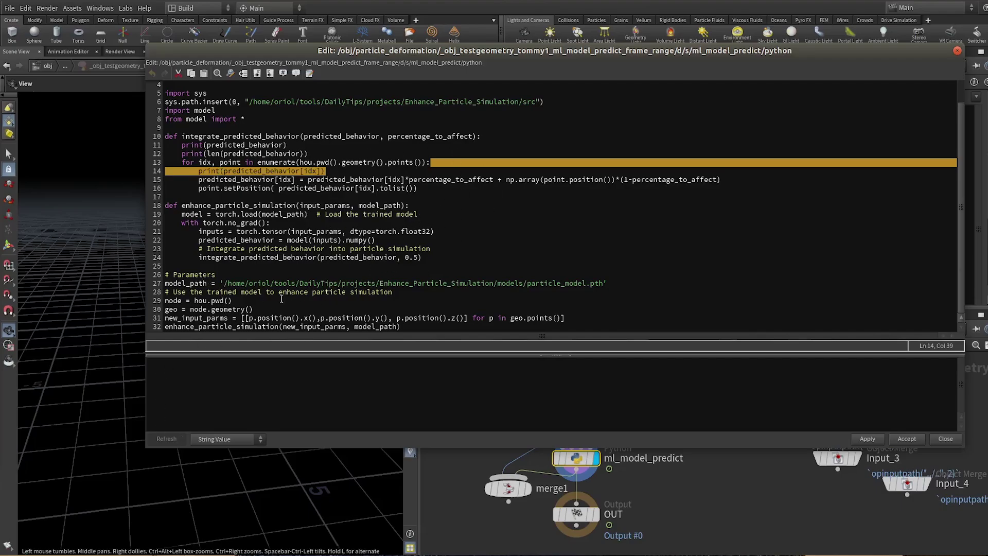
Review the model file path, the input_parms variable and the torch.load call.
drag(228, 283, 452, 283)
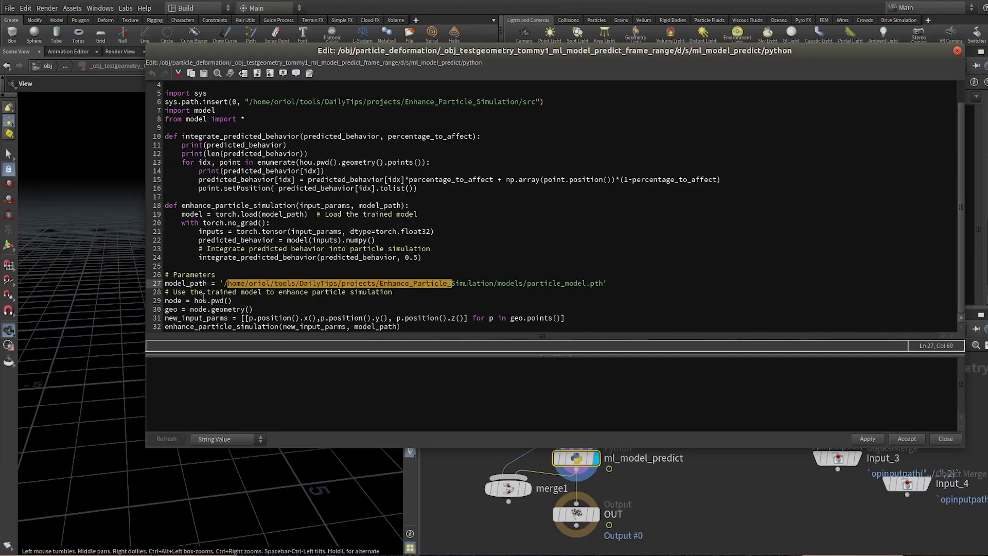
click(186, 284)
click(615, 283)
key(shift+Left)
key(shift+Left)
key(shift+Left)
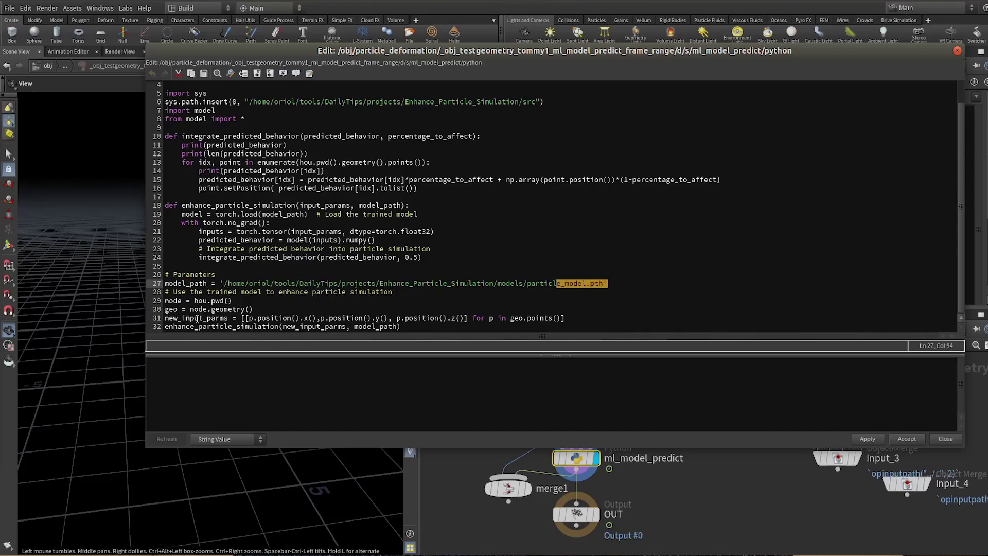
drag(231, 318, 185, 319)
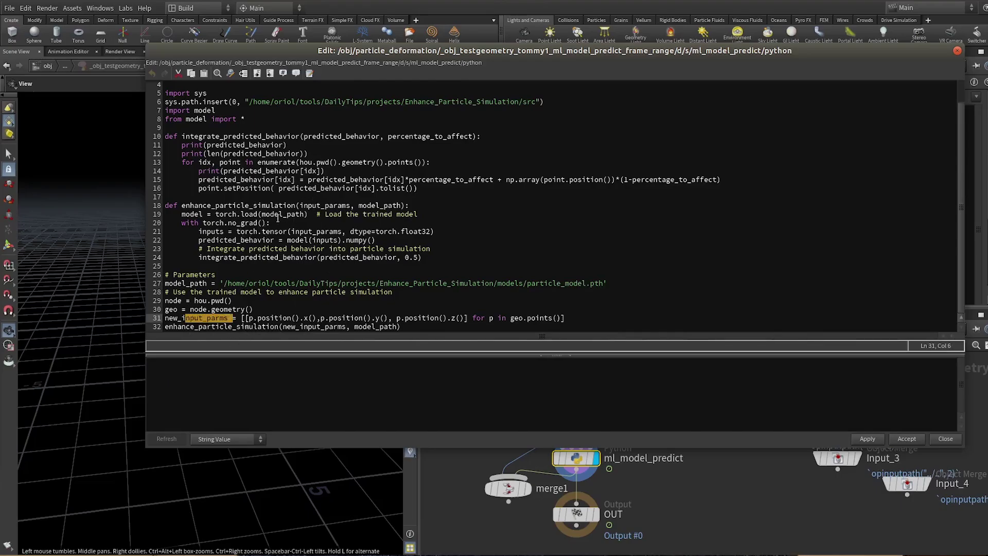
drag(215, 214, 263, 214)
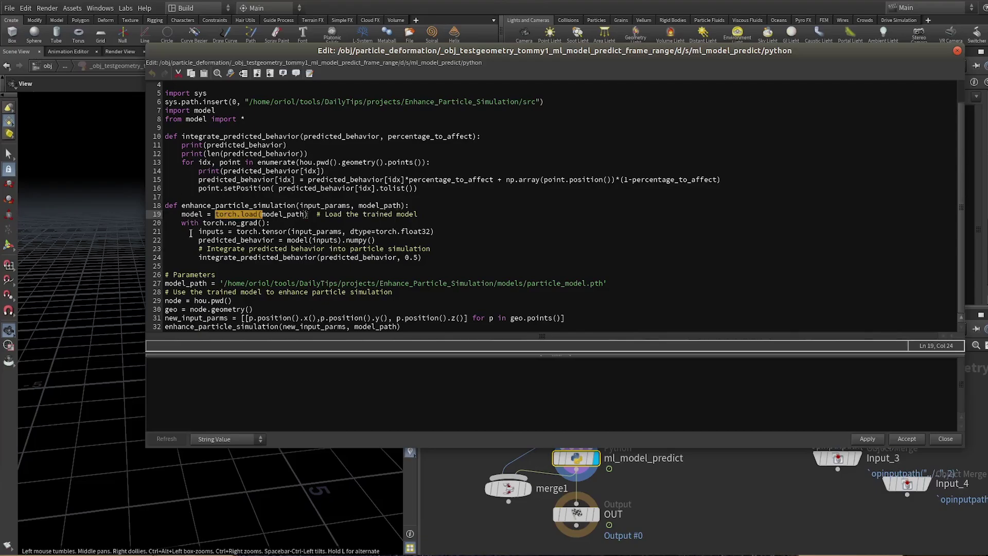
shift+click(190, 232)
click(254, 258)
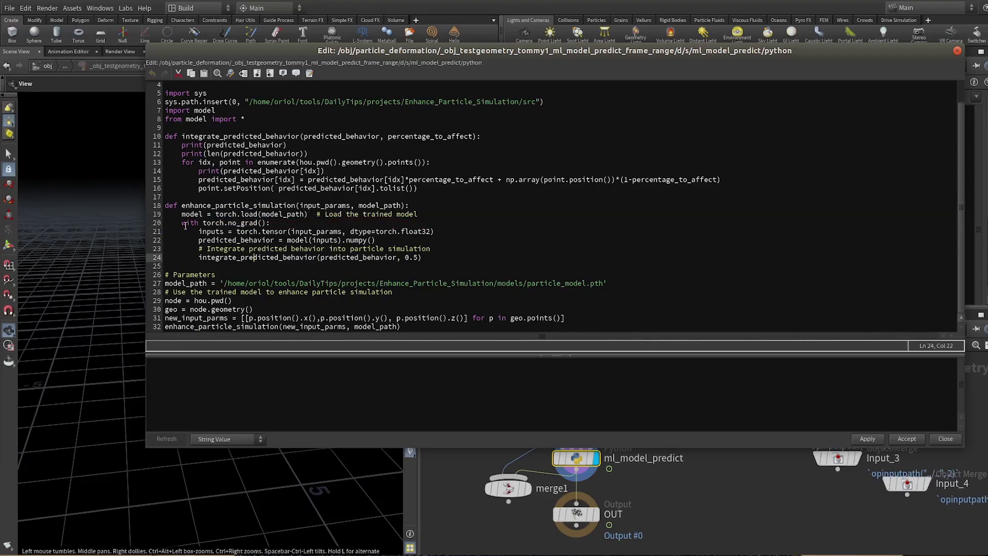
Review the no-grad block, tensor conversion and model(inputs) call, then push the editor off-screen.
drag(184, 225, 258, 223)
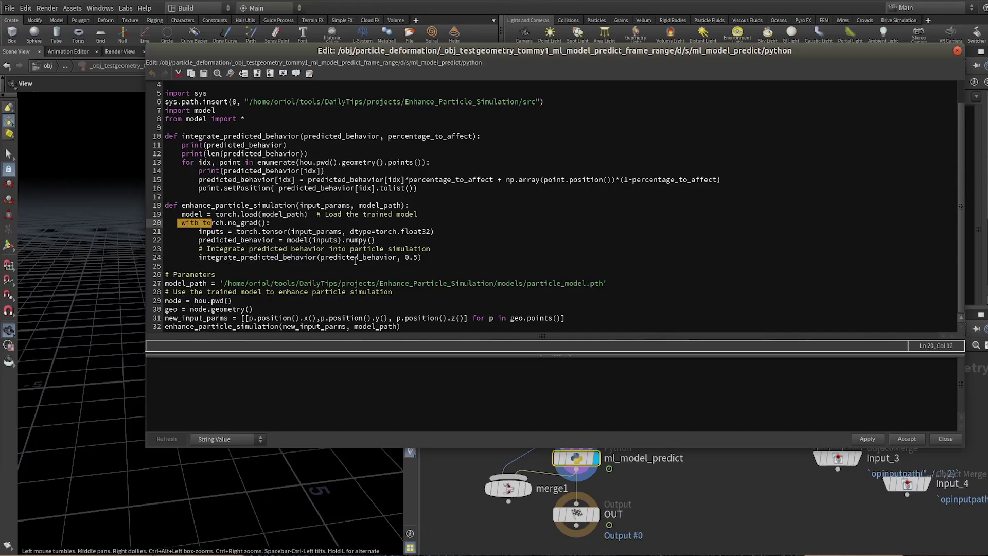
drag(269, 223, 240, 224)
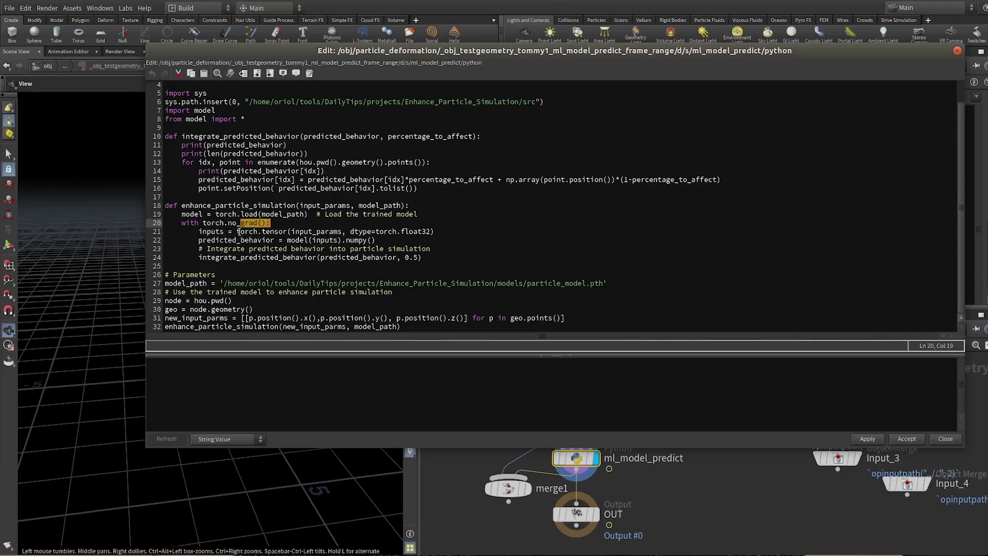
drag(232, 232, 284, 231)
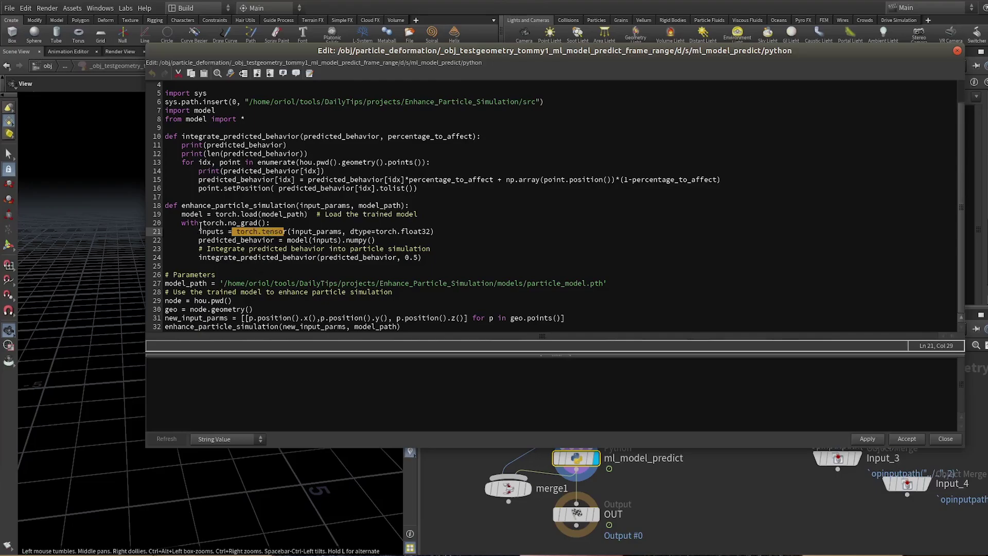
drag(182, 223, 270, 224)
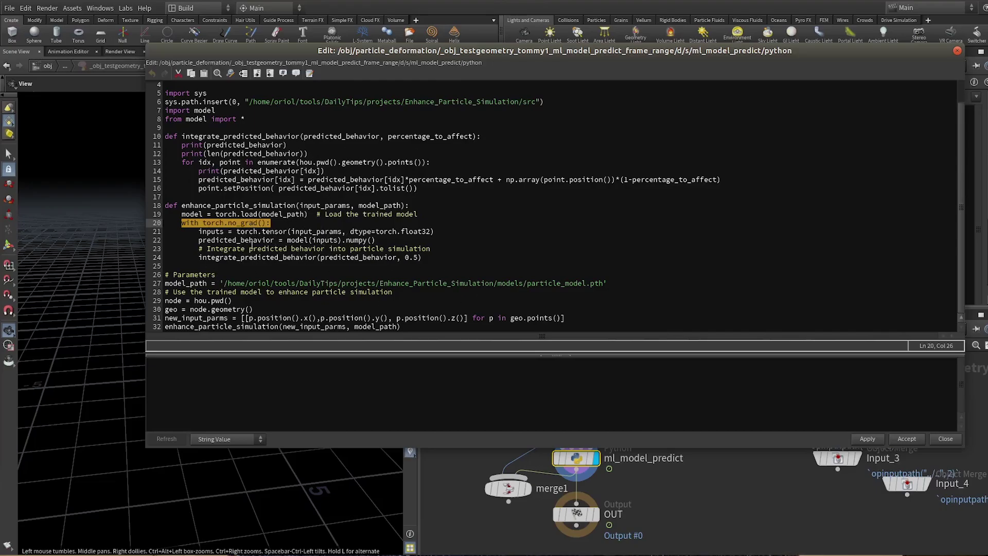
drag(237, 232, 271, 232)
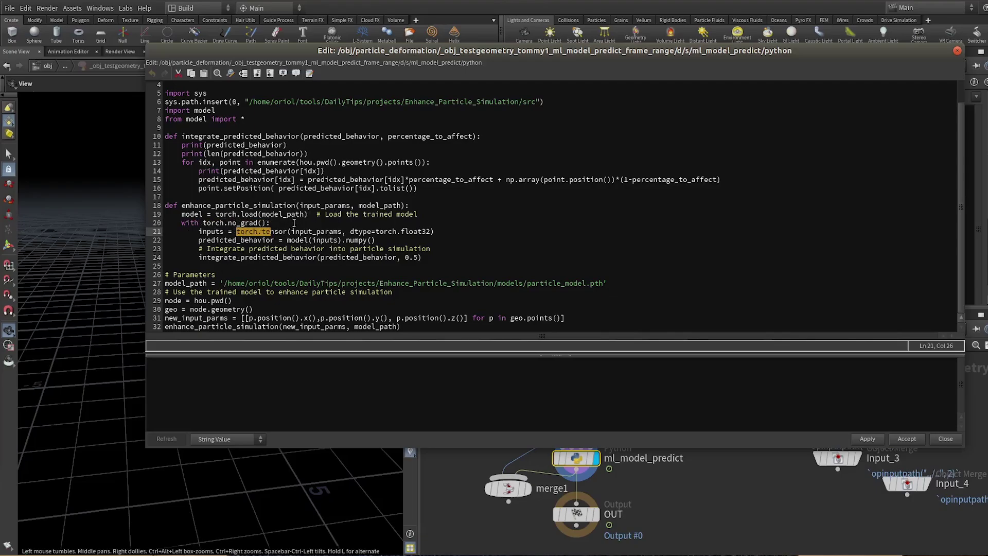
drag(293, 223, 181, 223)
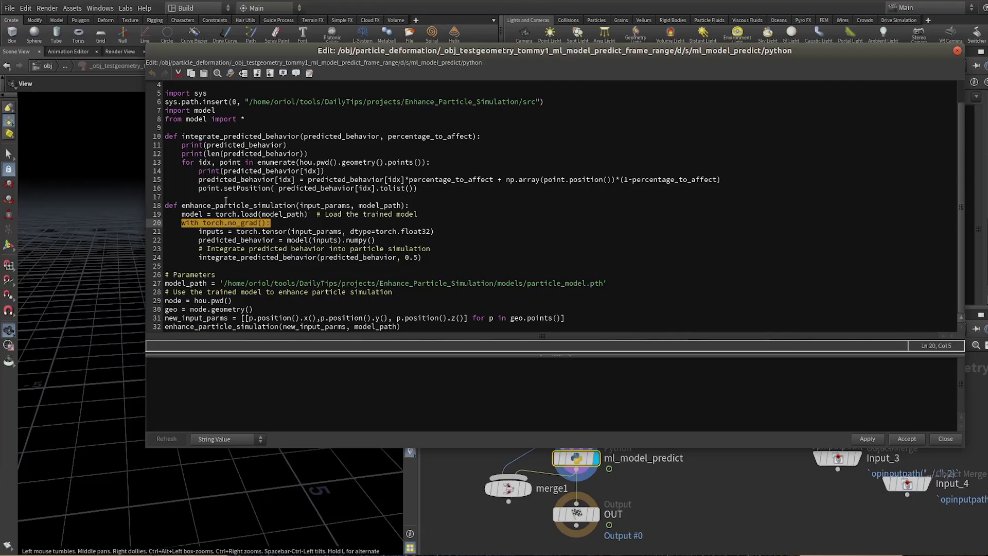
triple_click(255, 231)
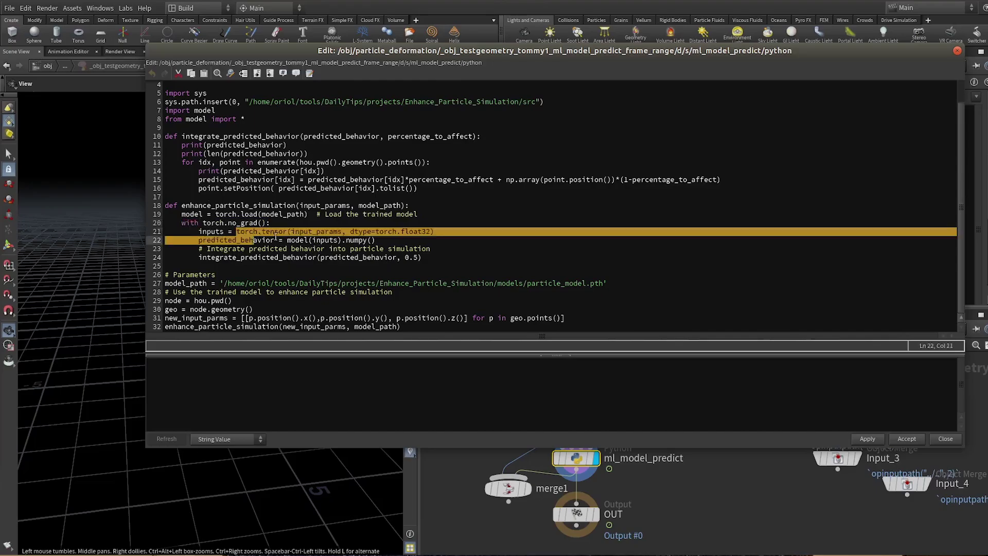
click(301, 257)
drag(288, 241, 324, 241)
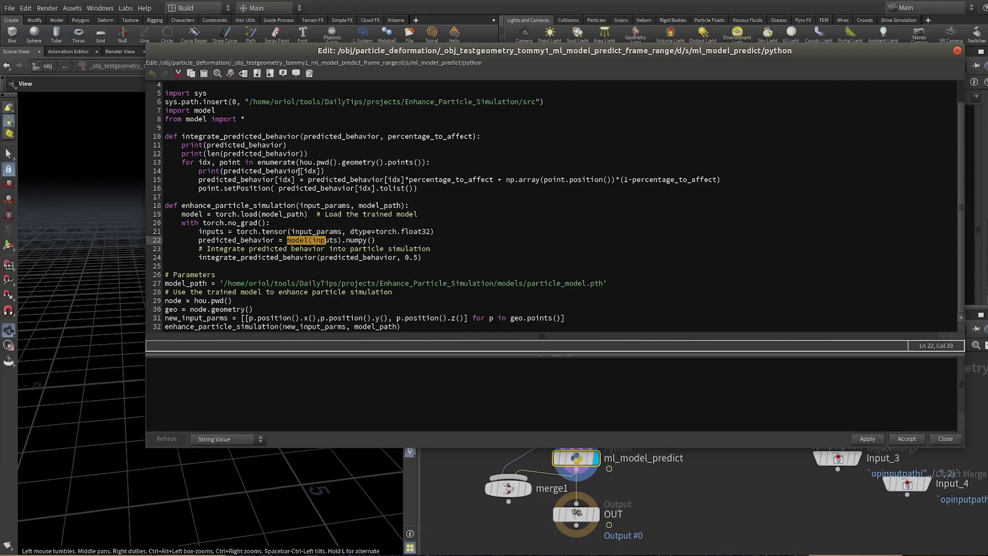
drag(417, 53, 789, 521)
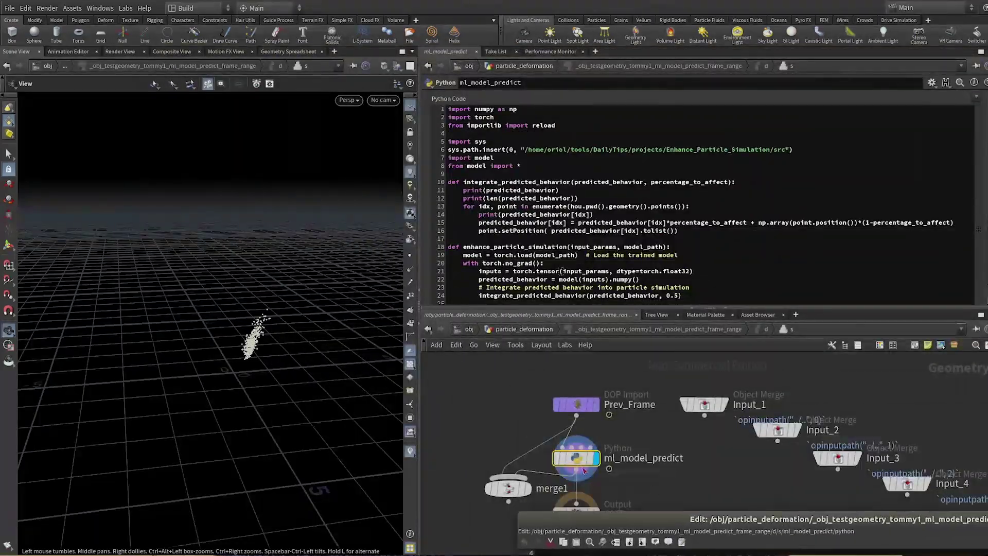
Bypass and re-enable ml_model_predict, then move the code window aside.
click(555, 436)
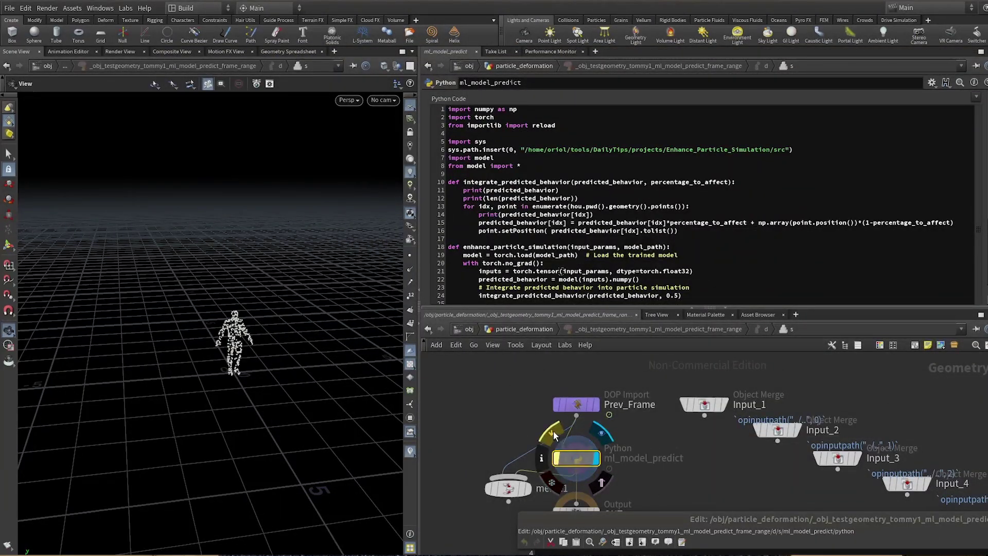
click(554, 430)
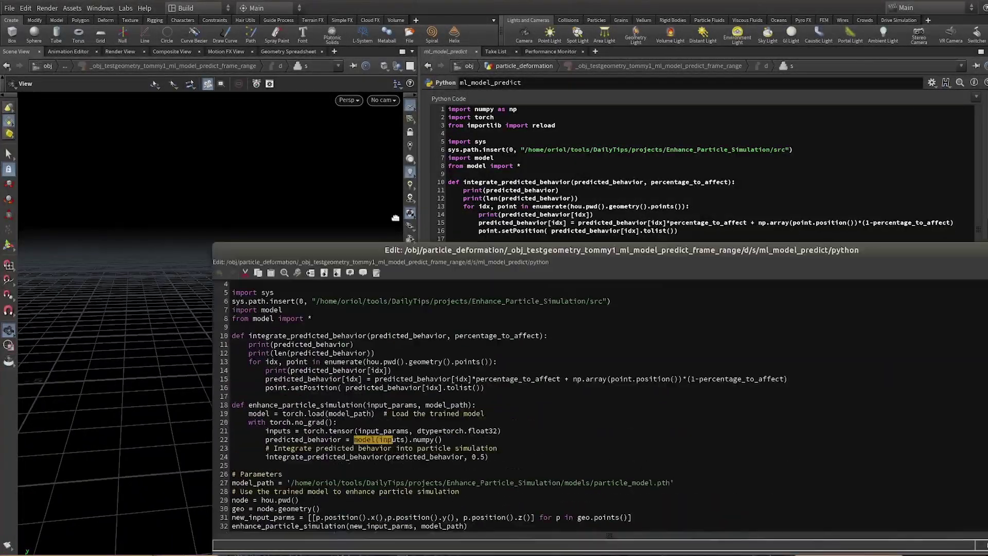
mouse_move(560, 247)
mouse_down()
mouse_move(559, 280)
mouse_move(532, 280)
mouse_up()
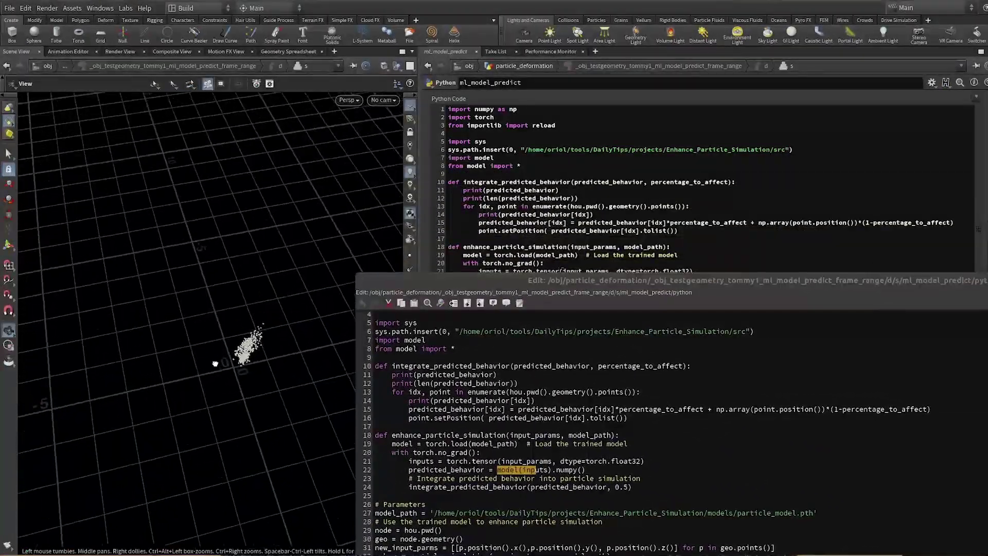
drag(231, 386, 202, 371)
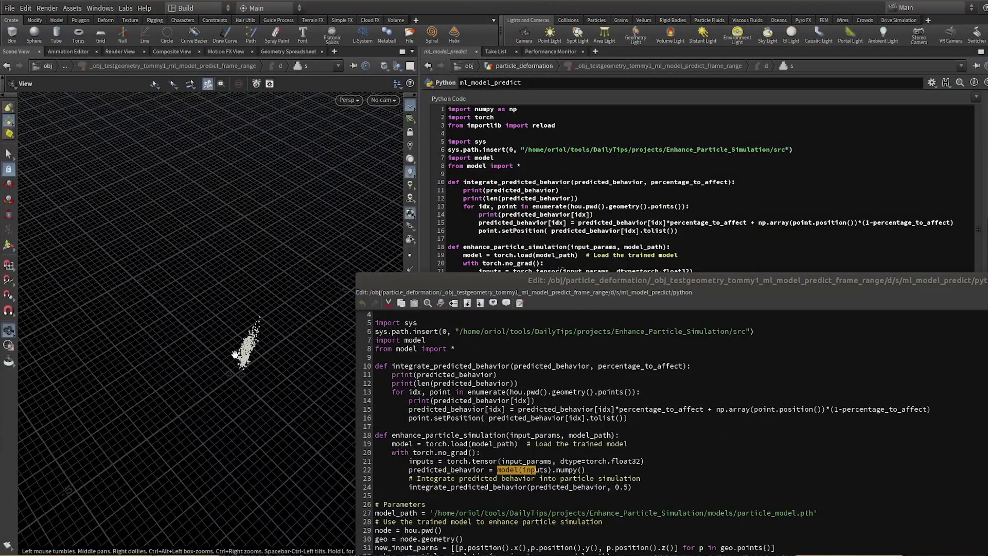
drag(502, 279, 579, 481)
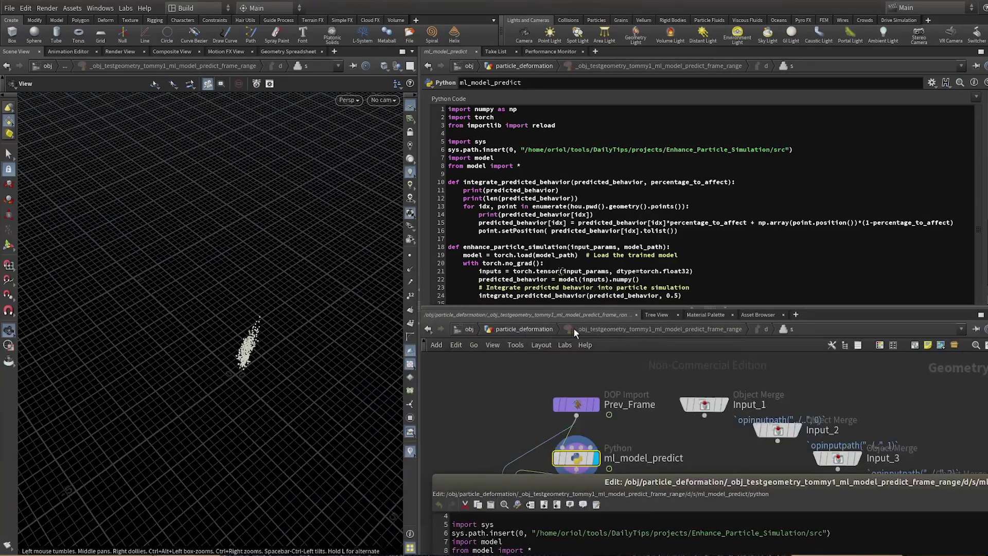
Display the ML solver over the popnet simulation, then enlarge its Python code window.
click(535, 331)
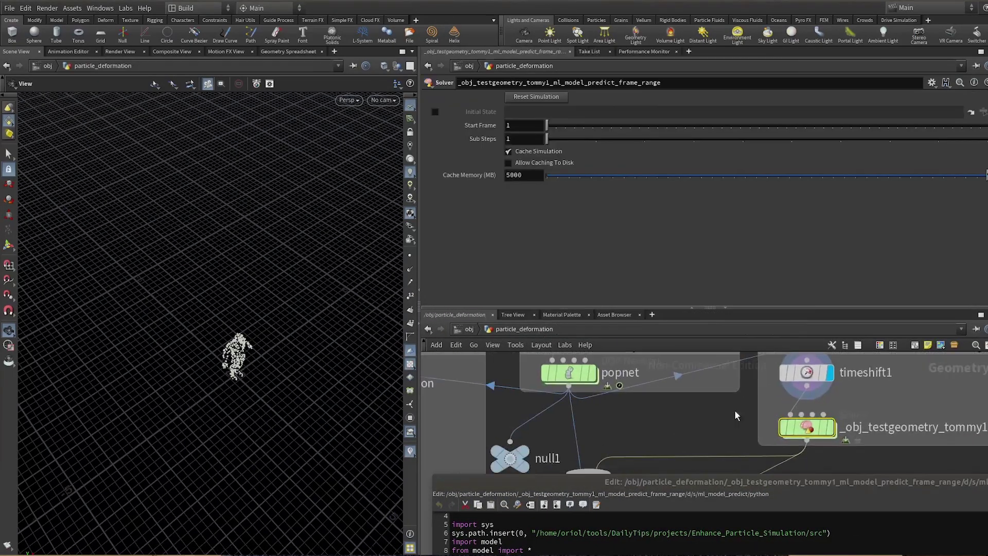
click(592, 374)
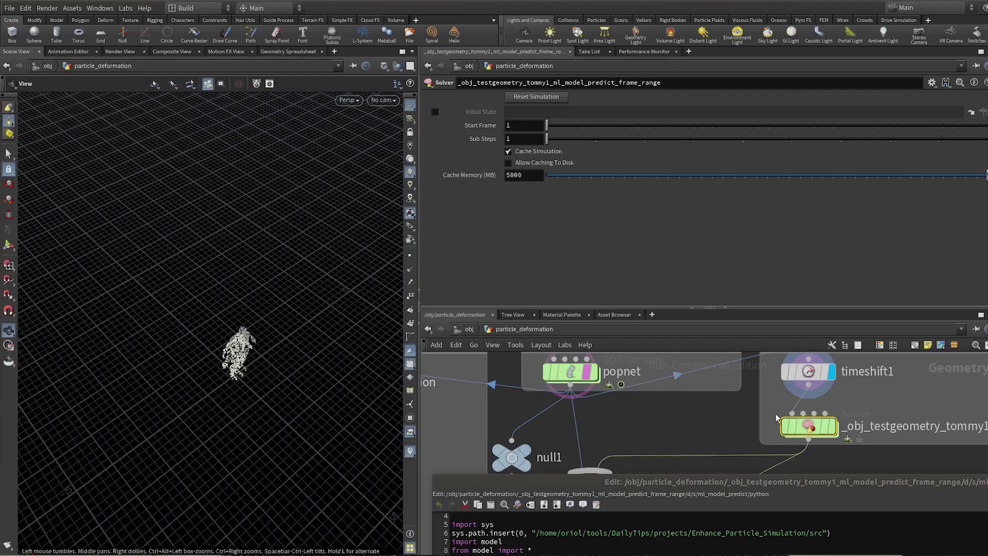
click(836, 426)
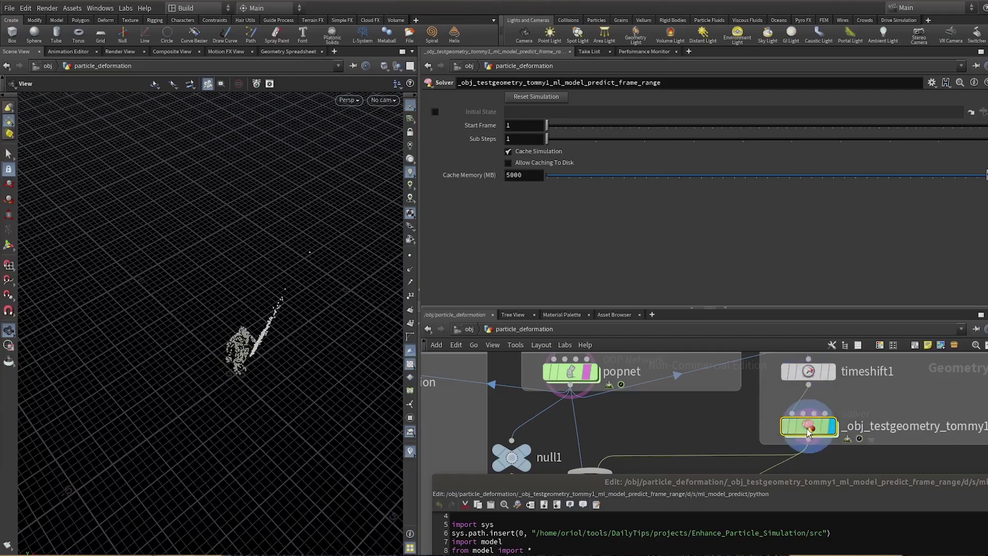
double_click(791, 432)
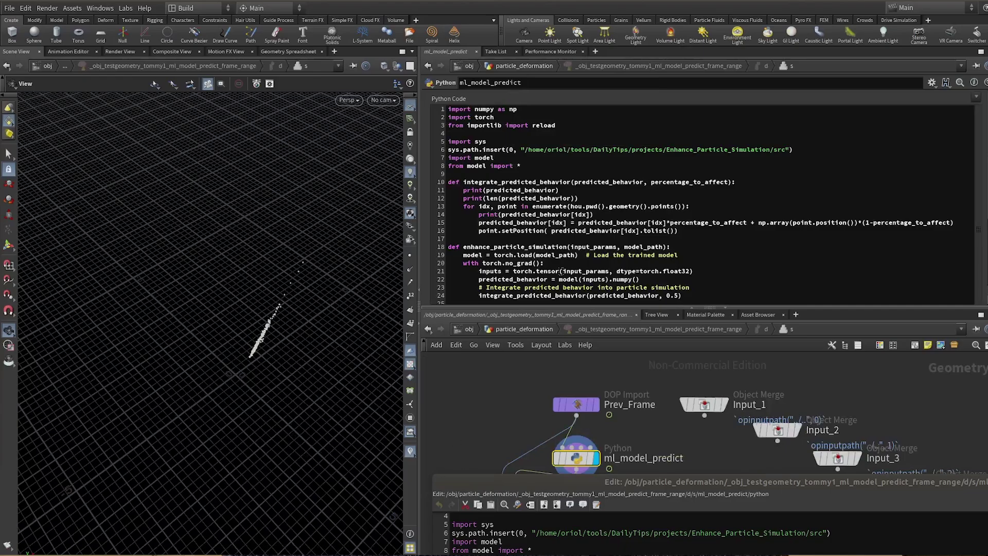
drag(607, 478, 358, 157)
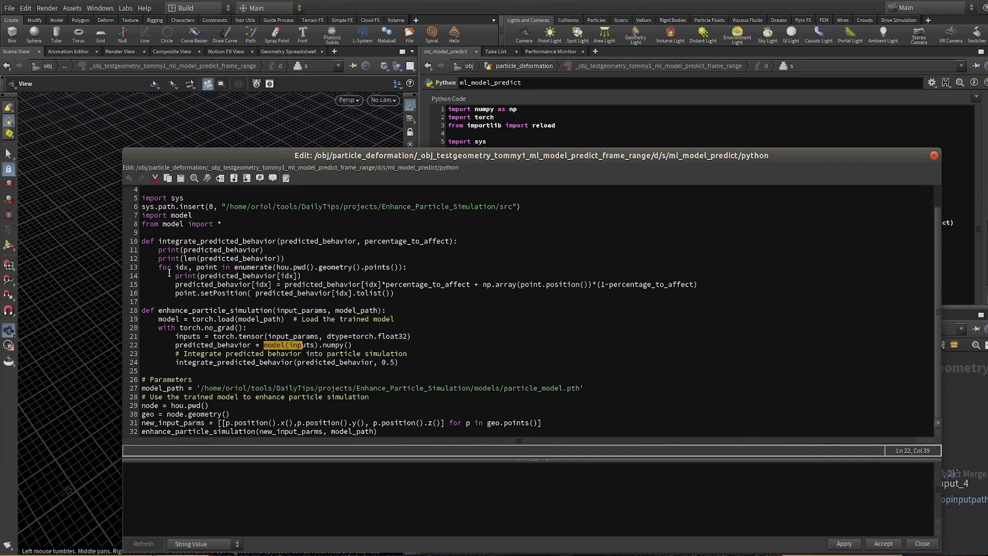
Inspect the print and setPosition lines 12–16, deleting the stray characters on line 16.
drag(169, 272, 304, 293)
key(Down)
text(.s)
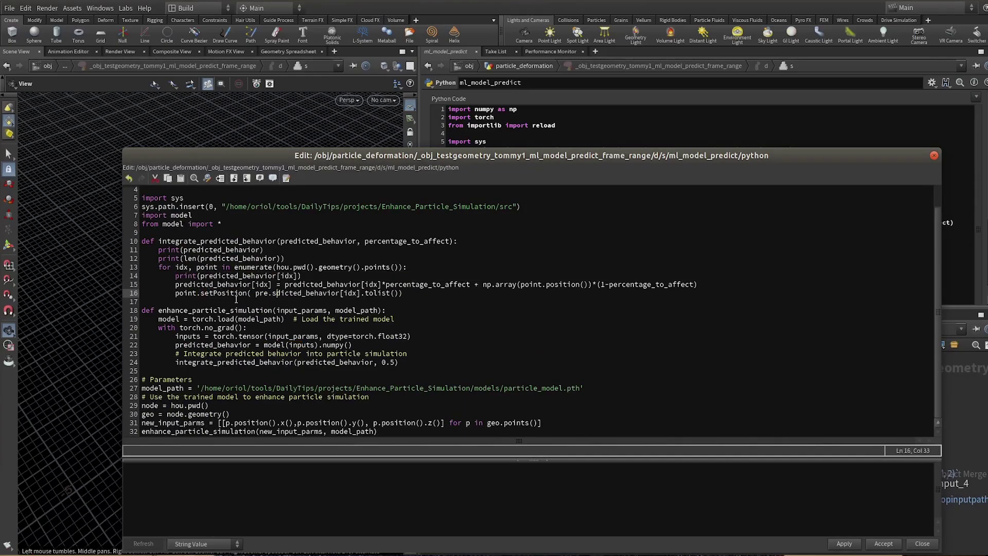
key(BackSpace)
key(BackSpace)
key(shift+End)
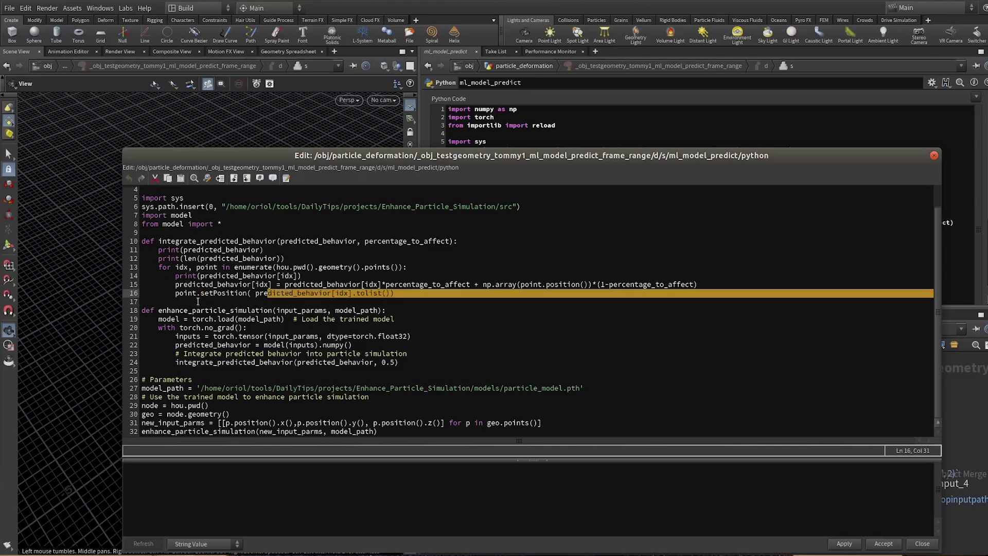
double_click(175, 258)
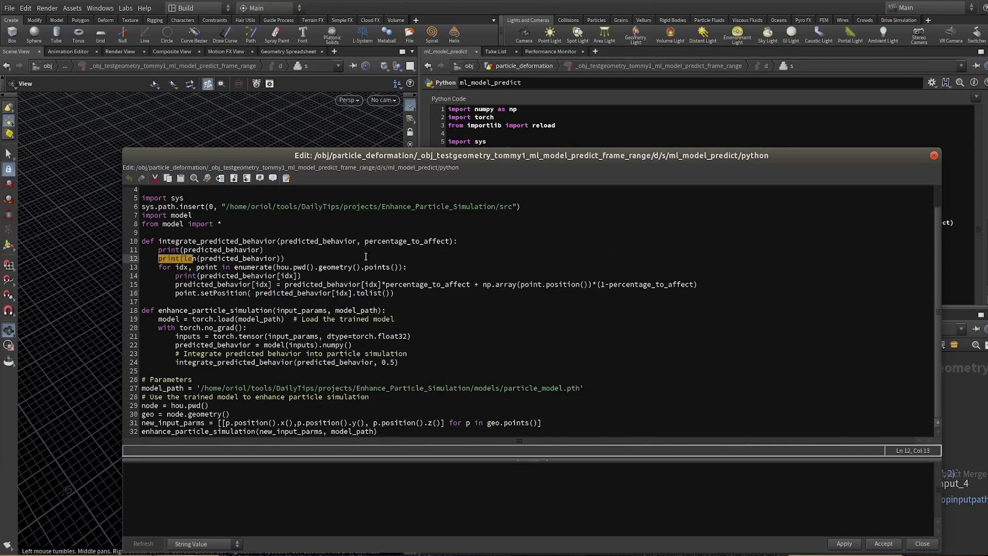
click(177, 259)
click(224, 294)
key(ctrl+Right)
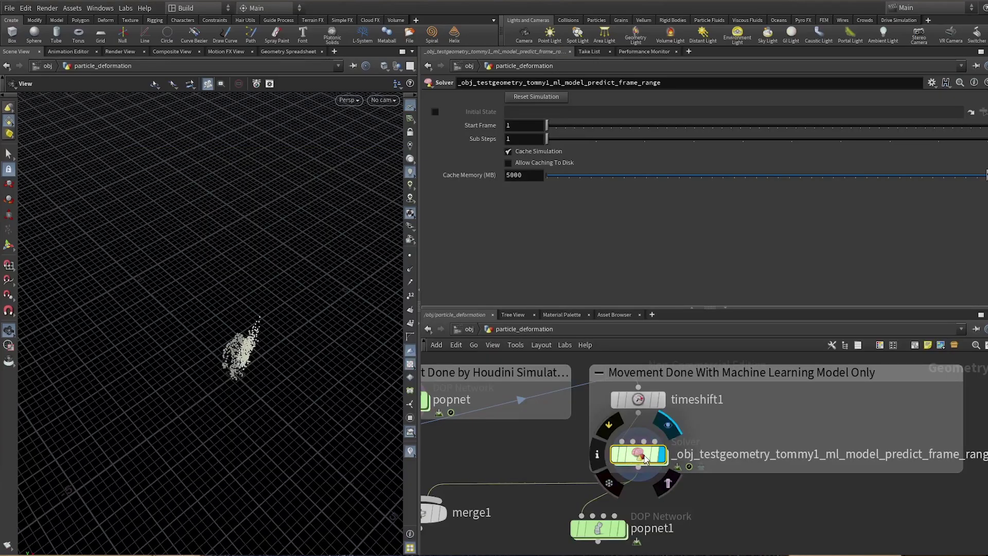
double_click(643, 458)
drag(264, 337, 214, 314)
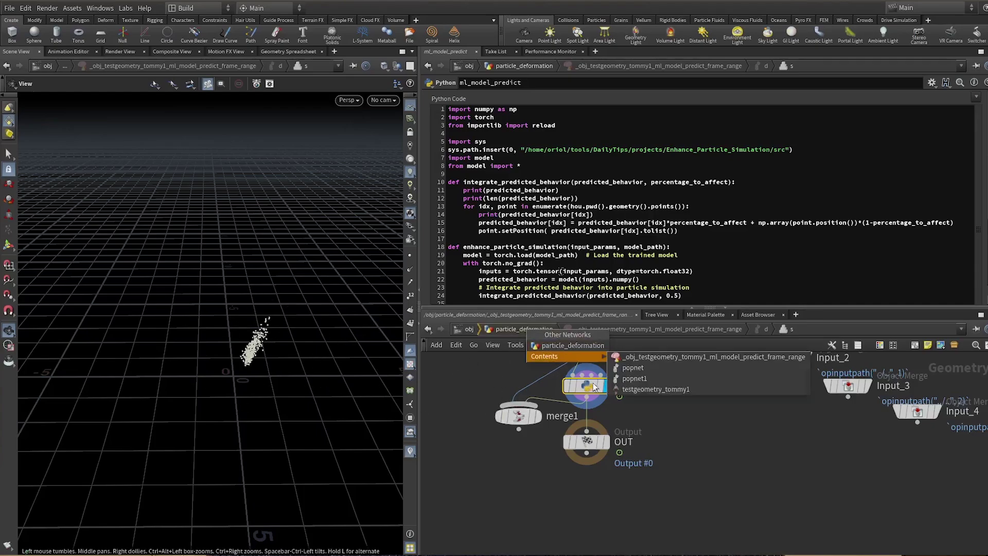
click(543, 332)
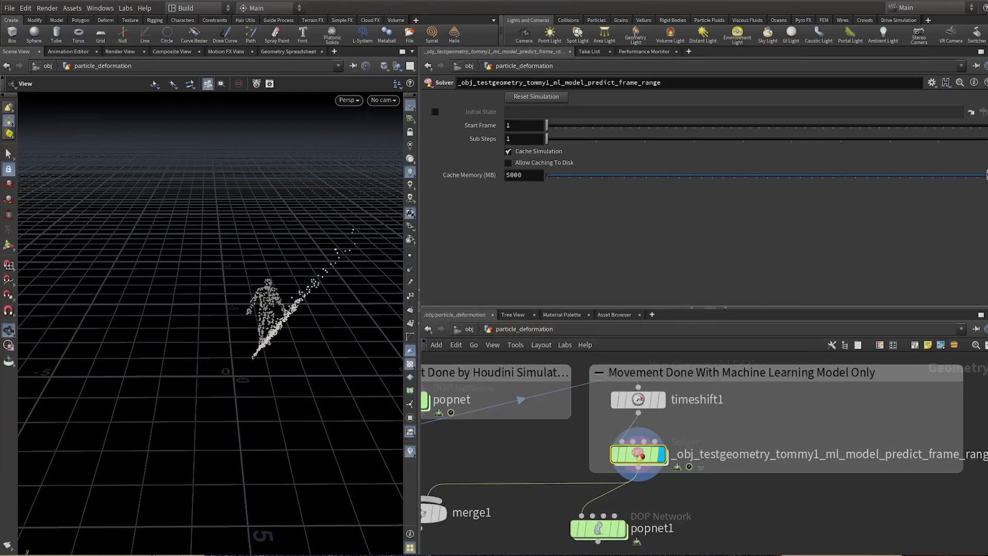
mouse_move(306, 285)
mouse_down()
mouse_move(267, 314)
mouse_move(254, 354)
mouse_move(222, 267)
mouse_move(250, 349)
mouse_up()
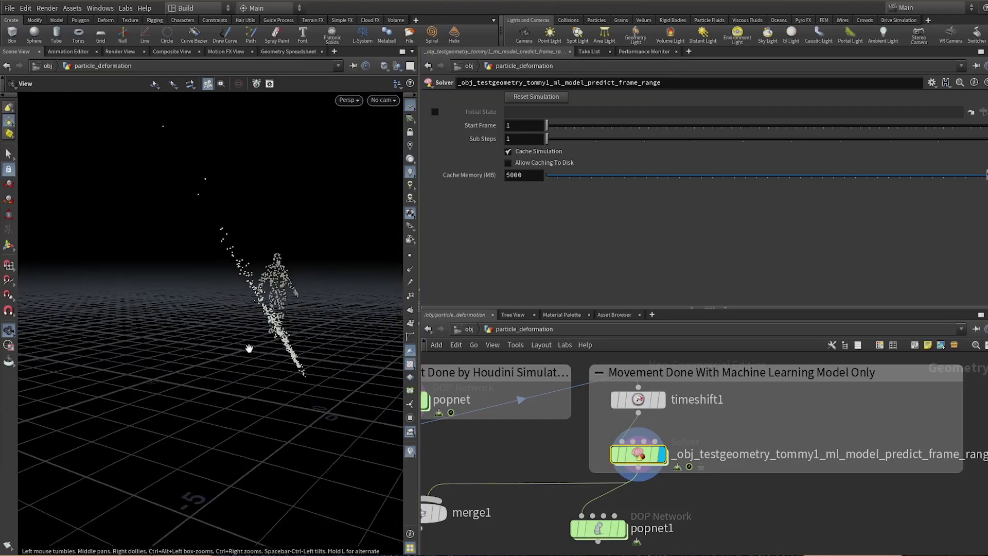
mouse_move(363, 357)
mouse_down()
mouse_move(301, 309)
mouse_move(240, 330)
mouse_up()
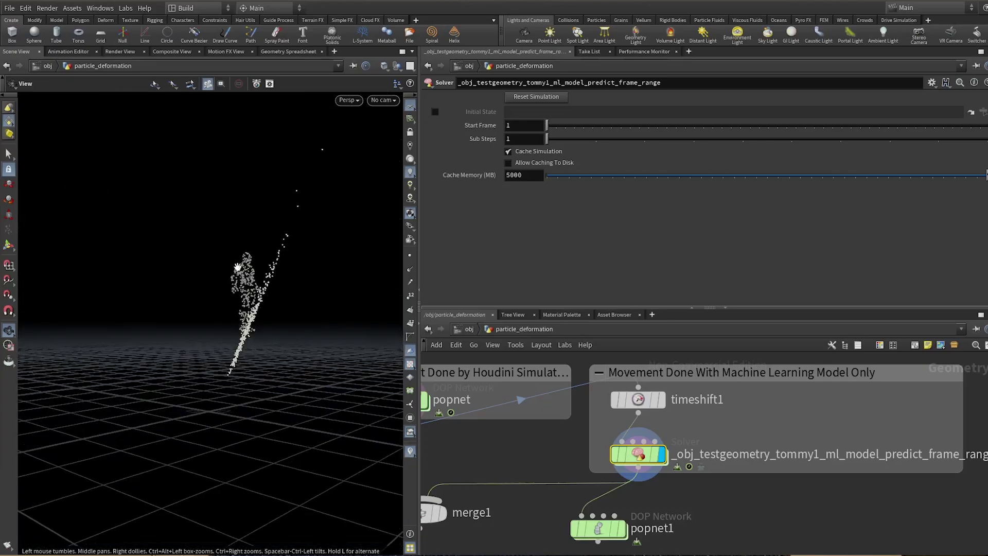
mouse_move(233, 268)
mouse_down()
mouse_move(282, 290)
mouse_move(295, 326)
mouse_move(229, 335)
mouse_move(299, 355)
mouse_up()
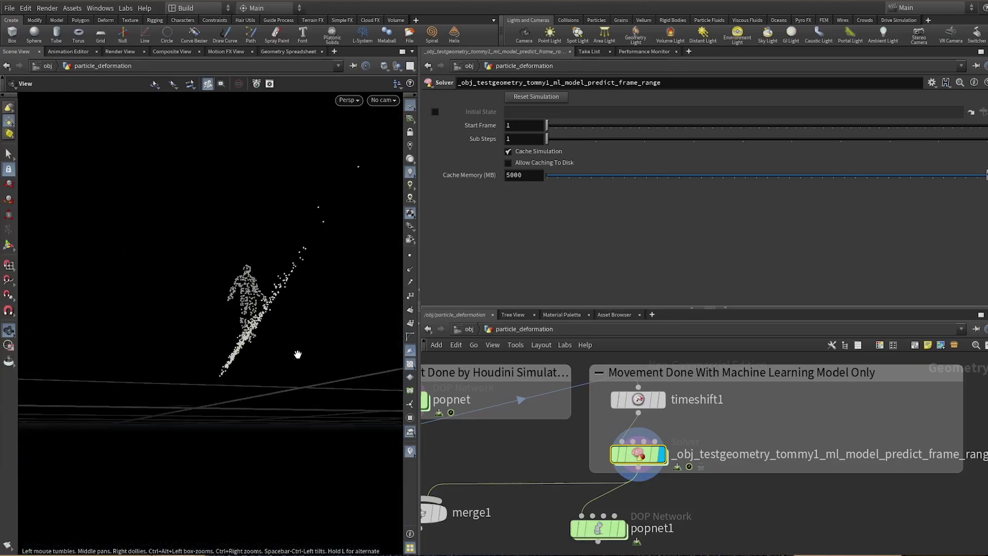
drag(304, 232, 294, 254)
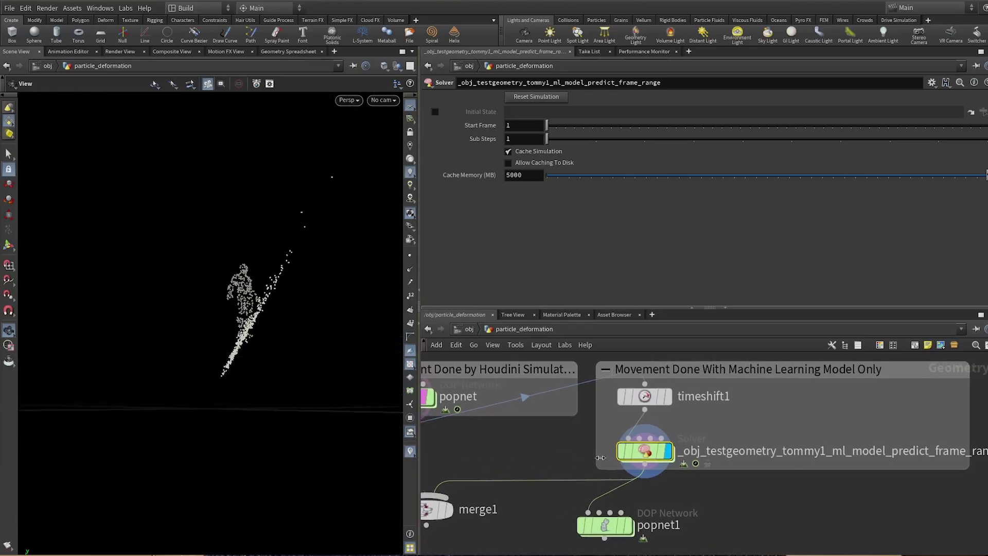
middle_drag(424, 433, 454, 432)
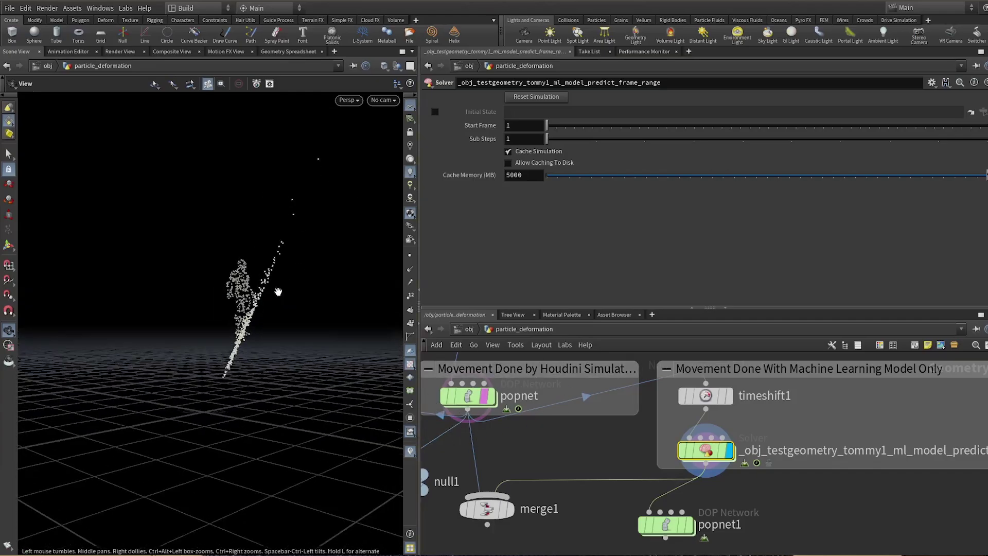
middle_drag(733, 448, 663, 464)
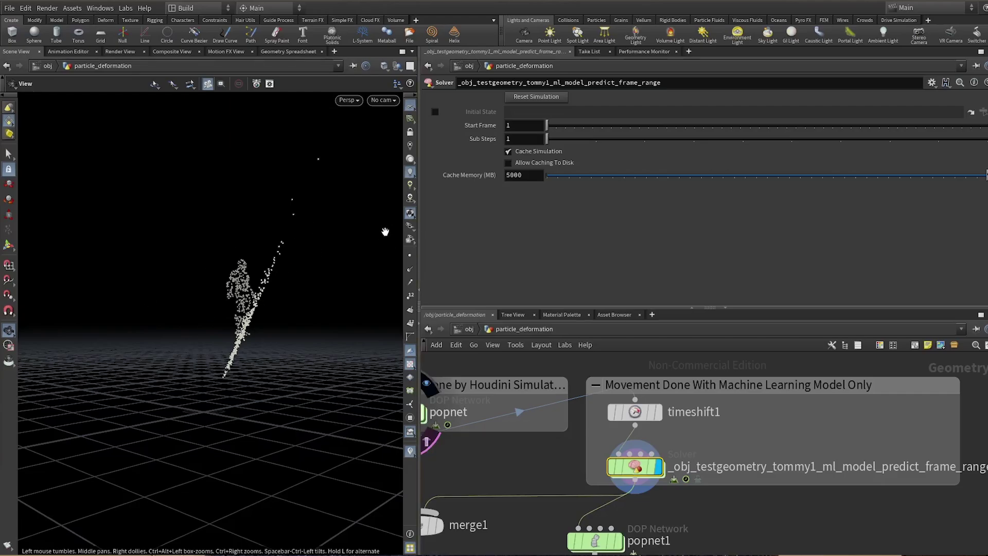
drag(331, 255, 284, 285)
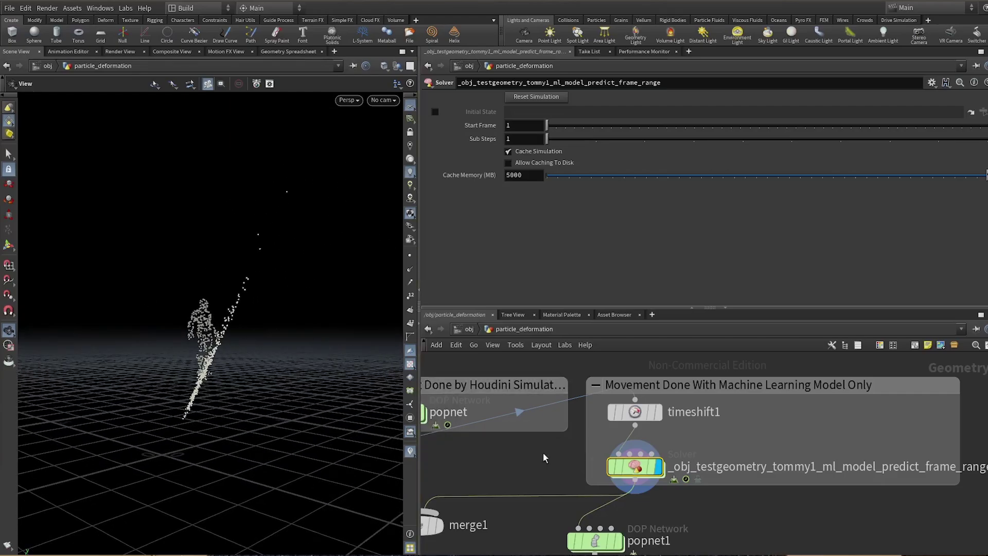
middle_drag(468, 448, 605, 449)
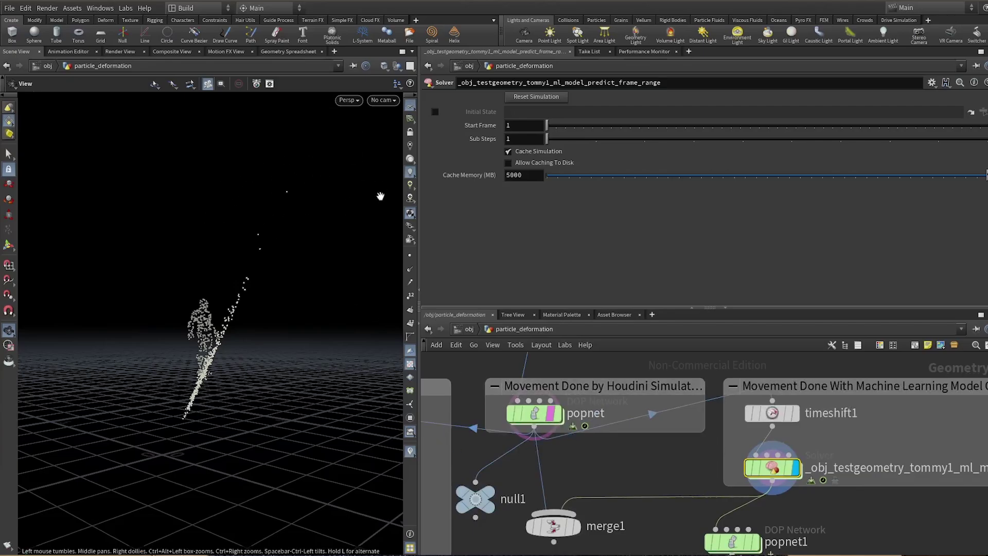
middle_drag(648, 454, 623, 434)
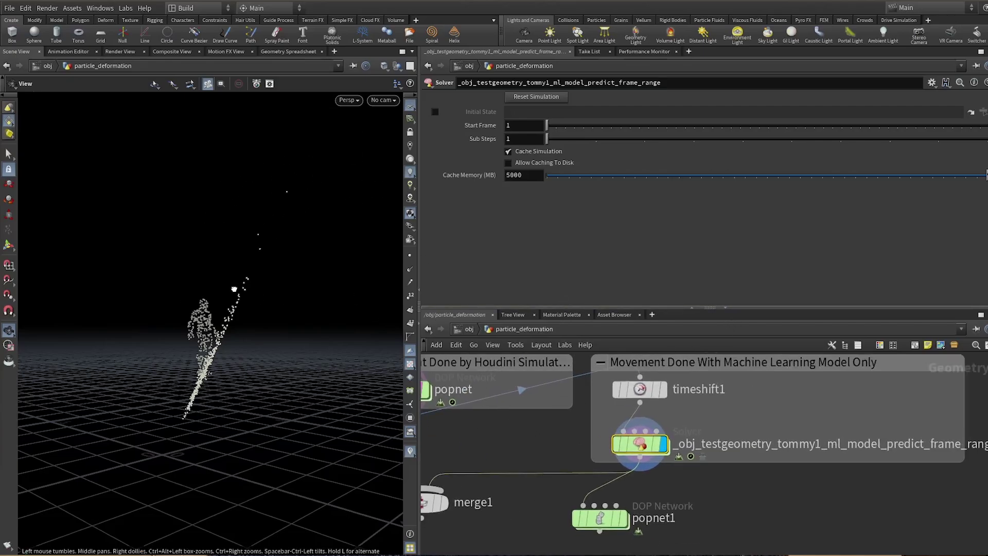
mouse_move(232, 287)
mouse_down()
mouse_move(186, 346)
mouse_move(265, 360)
mouse_up()
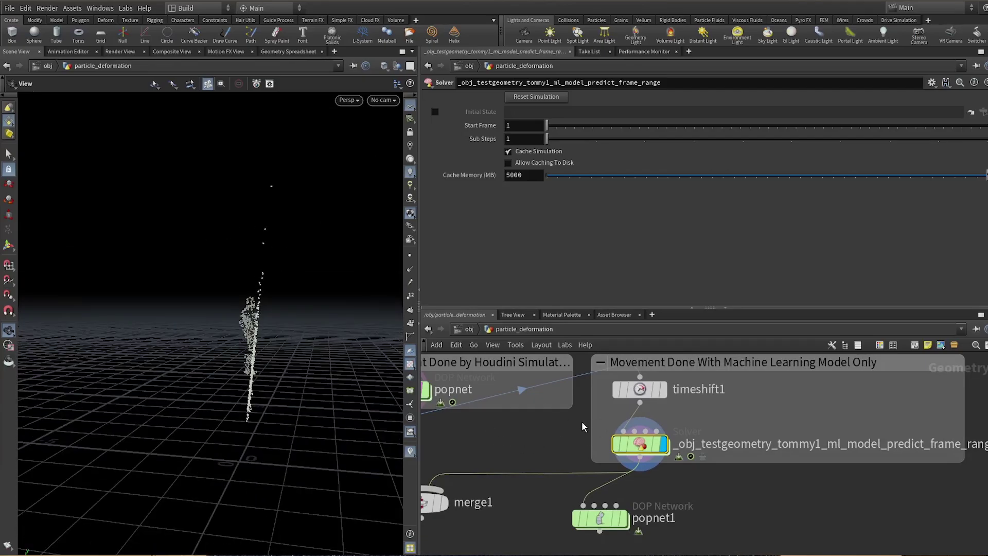
mouse_move(561, 438)
middle_down()
mouse_move(589, 464)
mouse_move(687, 448)
middle_up()
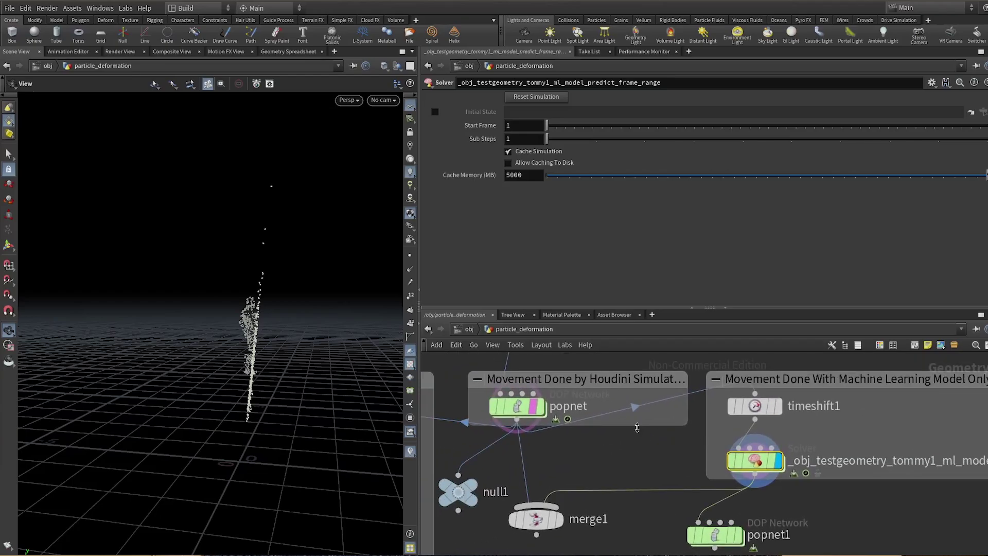